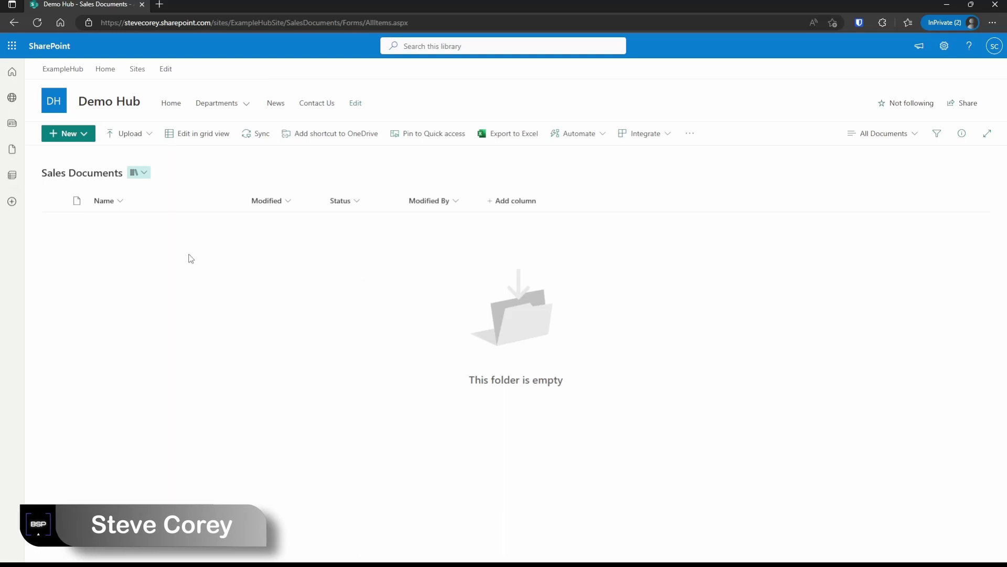
Switch to Power Automate and start a new automated cloud flow from blank.
left_click(12, 46)
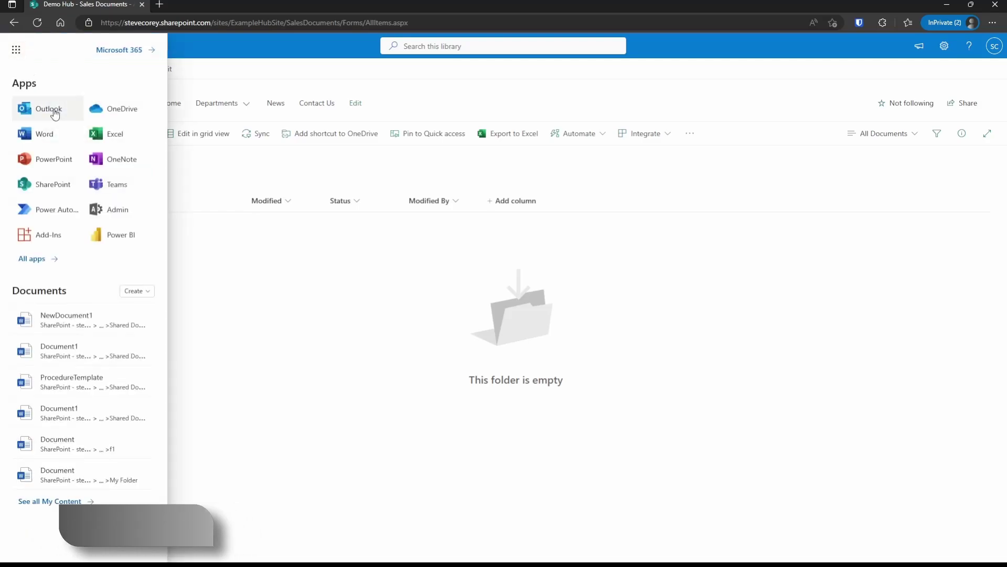
left_click(46, 209)
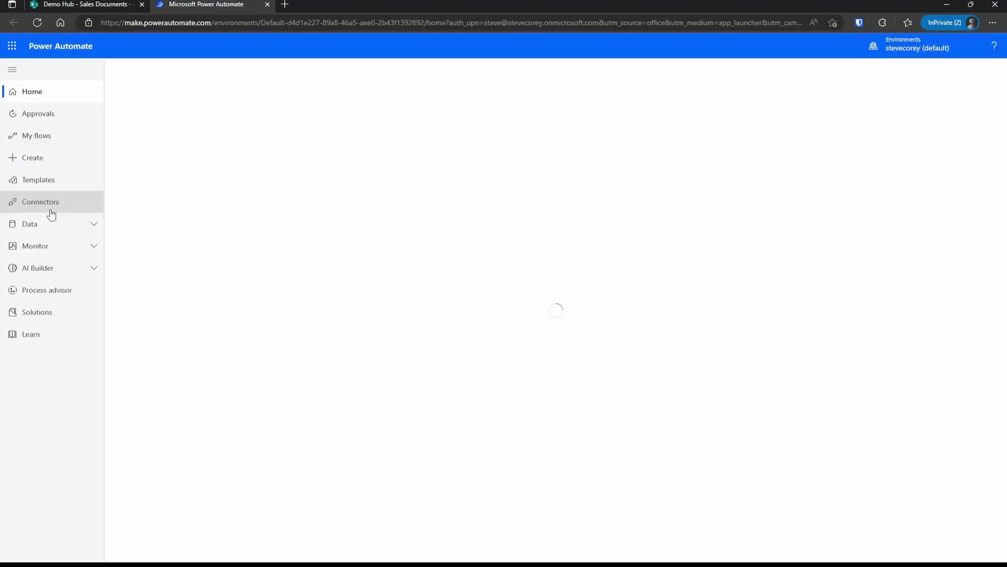
left_click(44, 165)
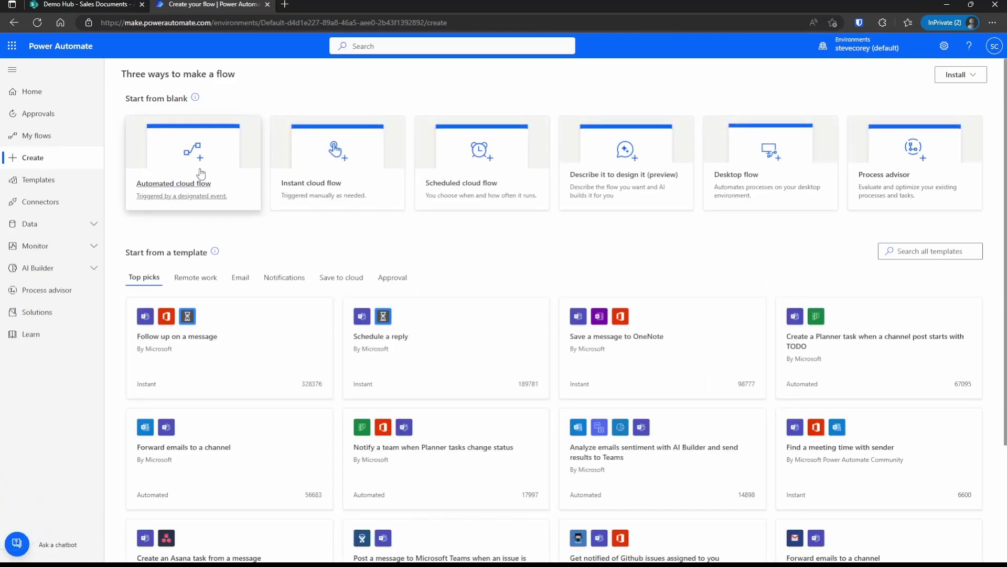
left_click(201, 173)
Name the flow Document Review and create it with SharePoint's "When a file is created or modified (properties only)" trigger.
left_click(577, 203)
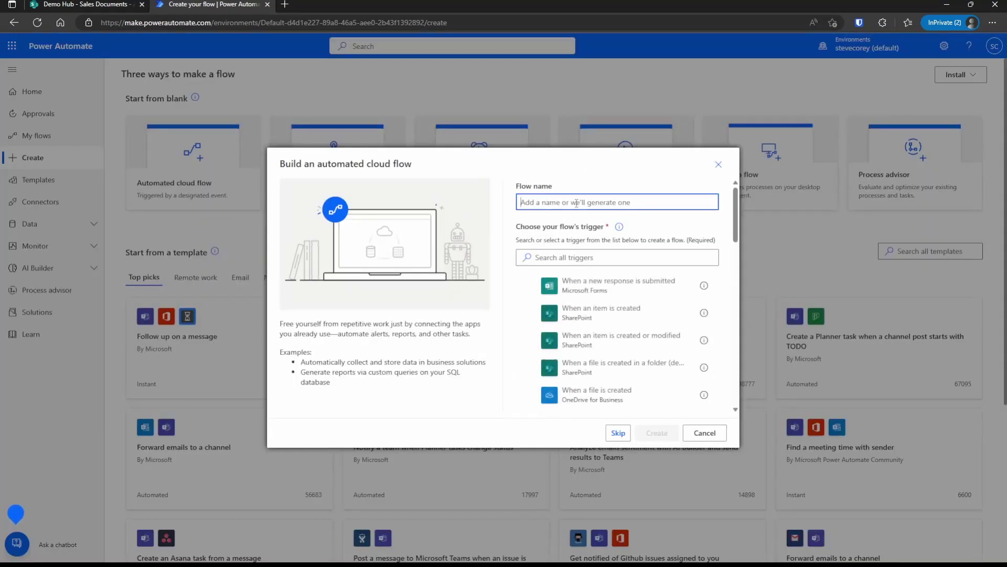
type("Document Review")
left_click(622, 255)
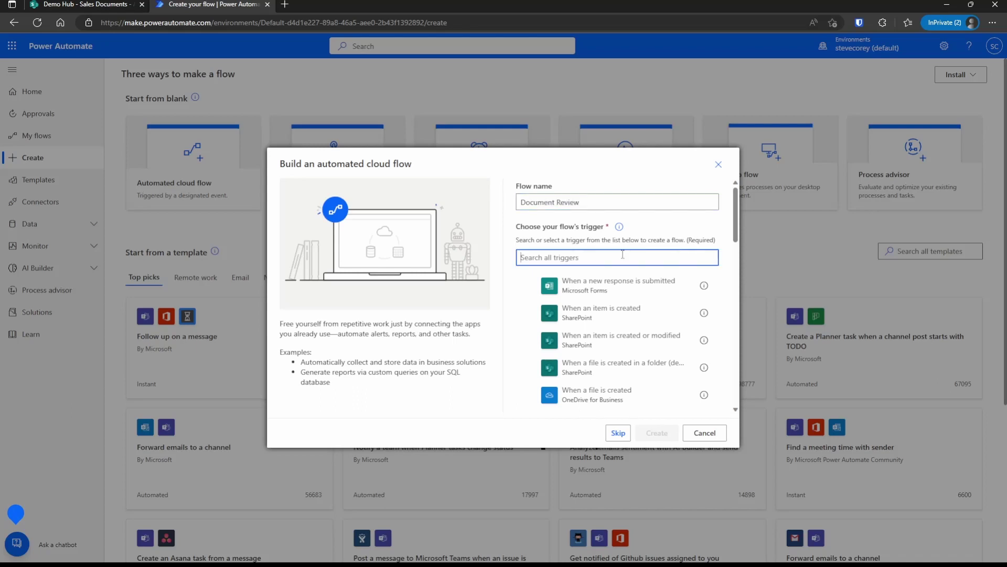
type("created")
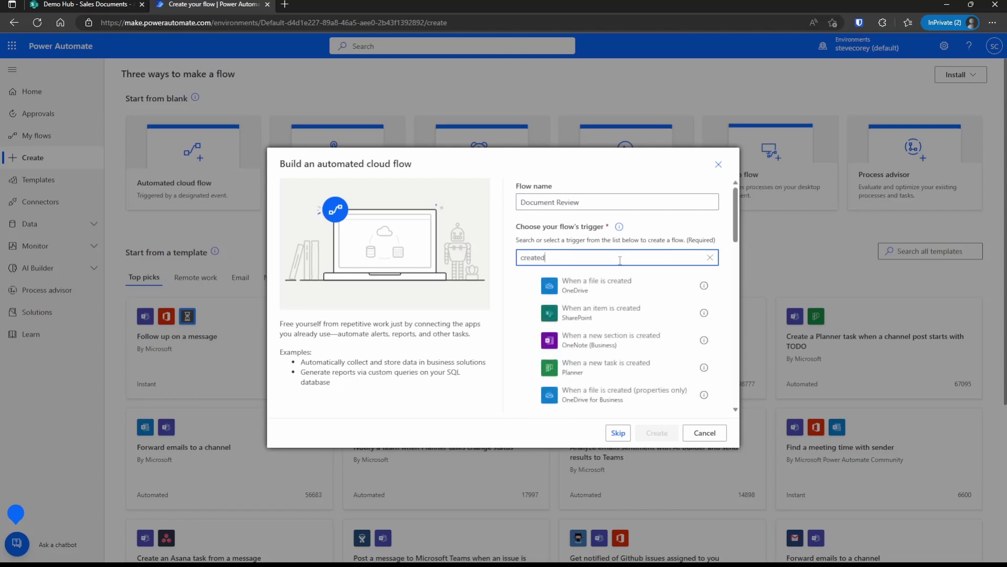
scroll(661, 325, "down", 3)
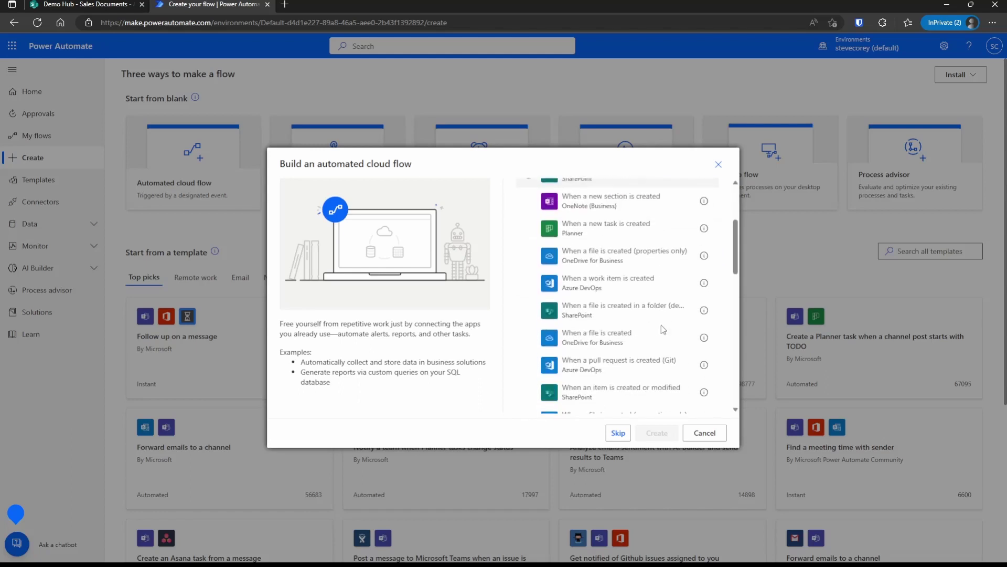
scroll(672, 336, "down", 5)
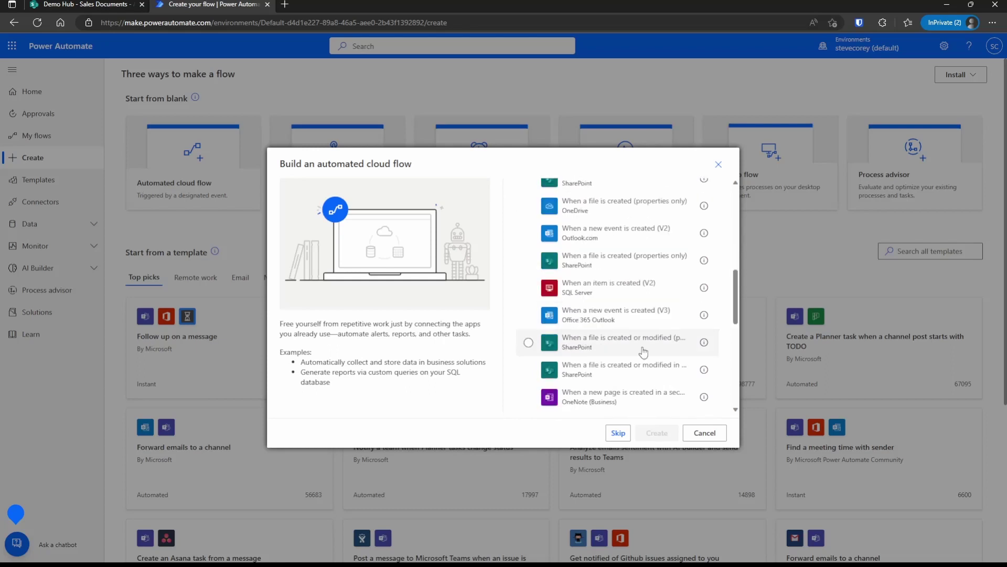
left_click(645, 352)
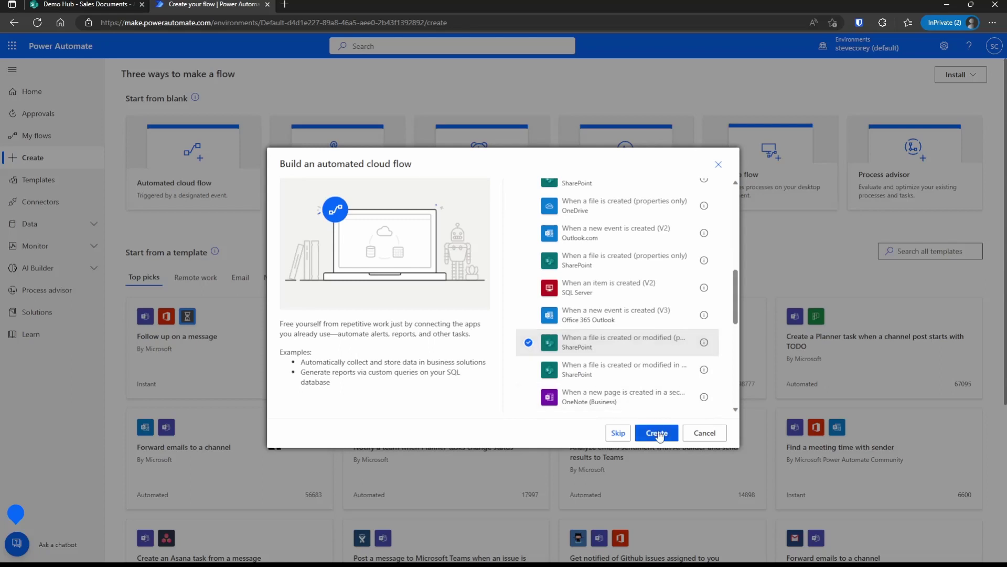
left_click(658, 433)
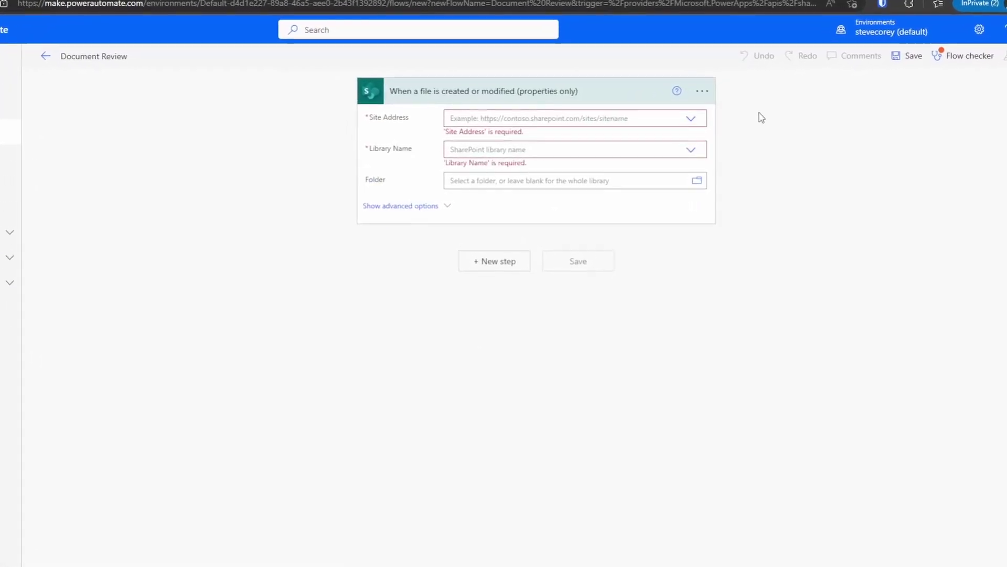
Set the trigger's site address to Demo Hub and its library to Sales Documents.
left_click(692, 119)
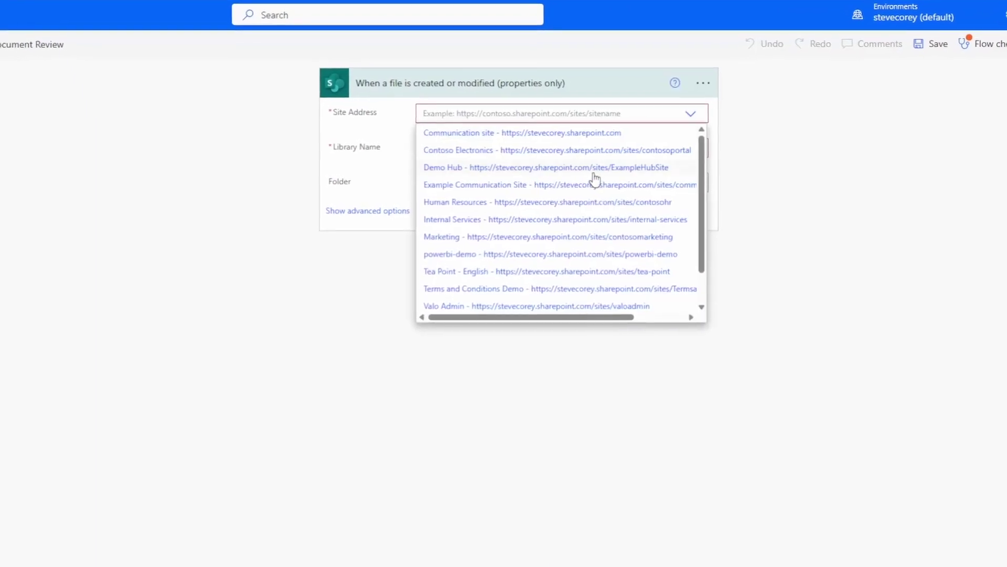
left_click(561, 167)
left_click(688, 137)
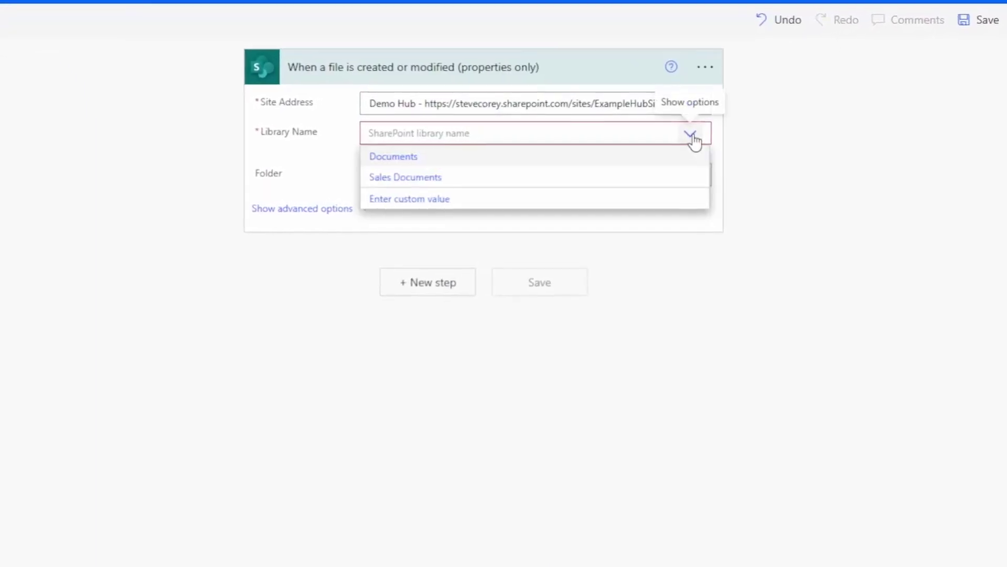
left_click(418, 185)
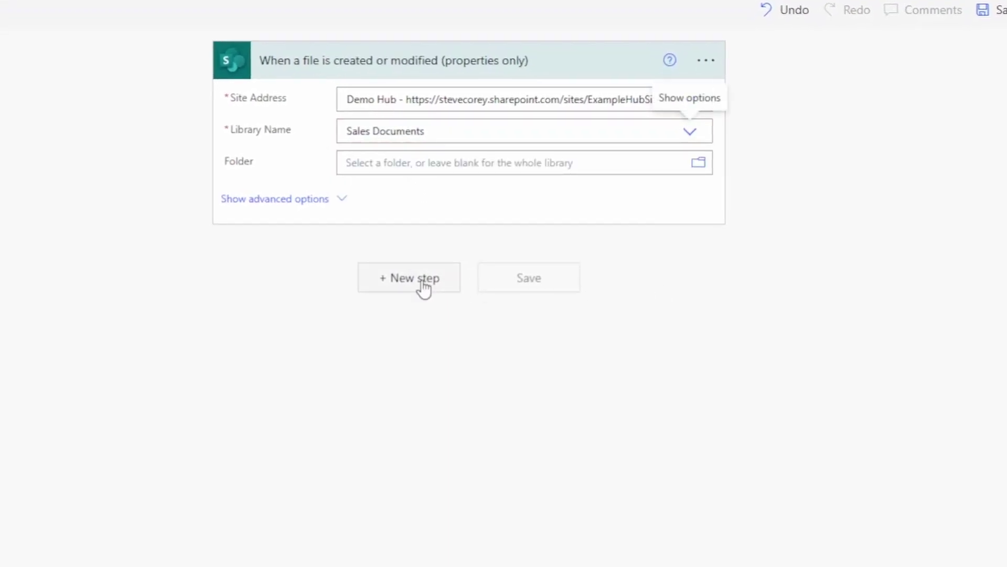
Add an Initialize variable action after the trigger and name its variable Reminder Count.
left_click(422, 286)
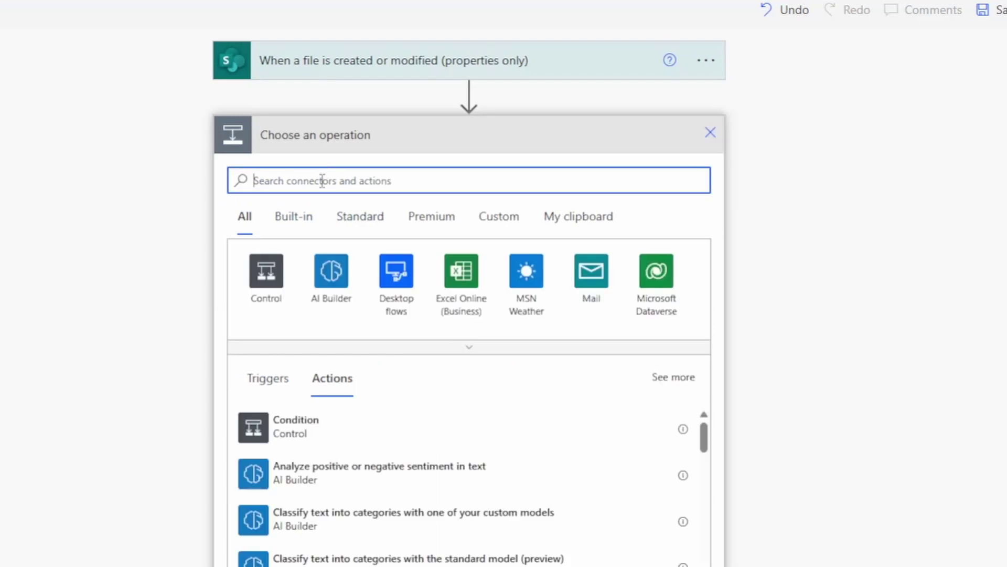
type("init")
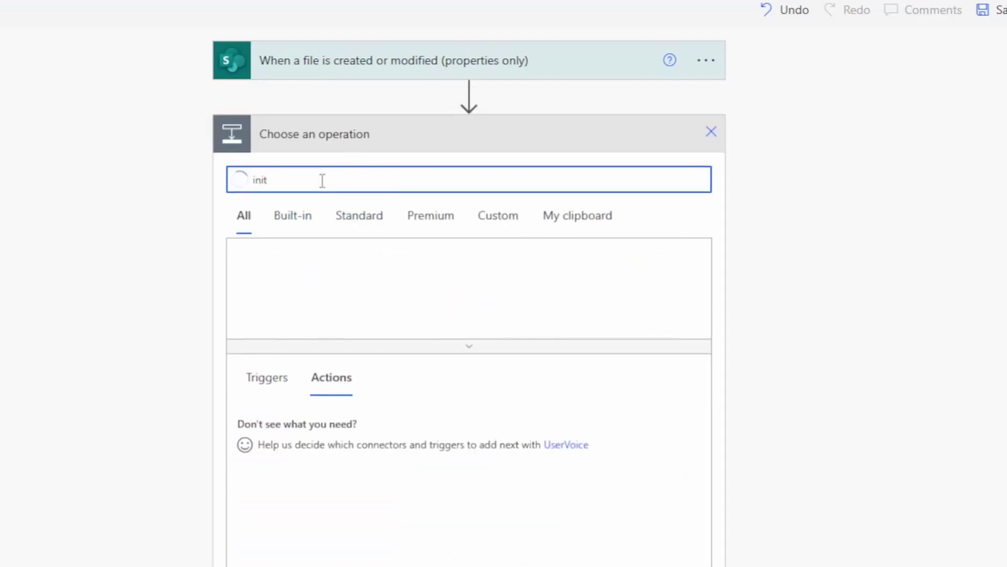
left_click(333, 522)
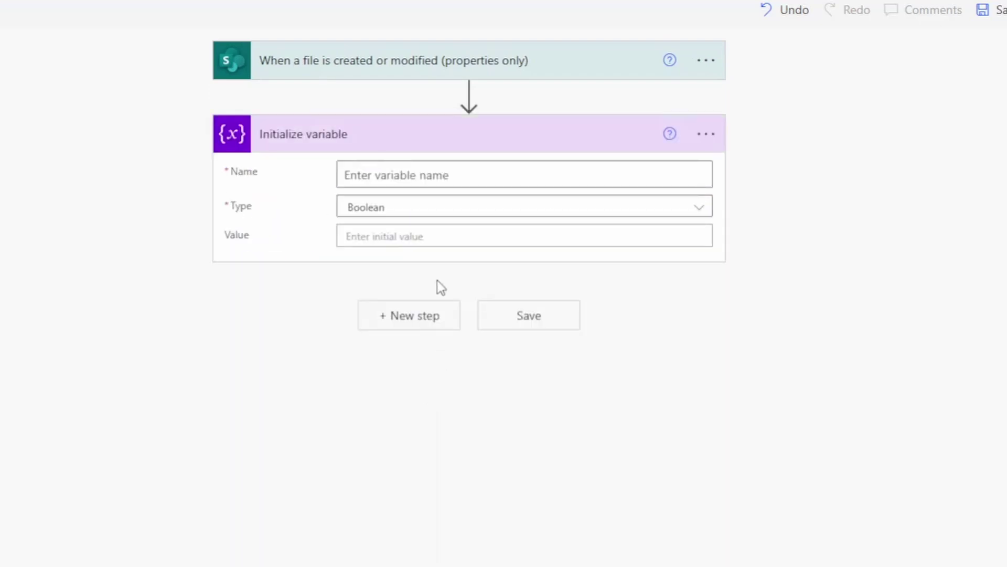
left_click(438, 179)
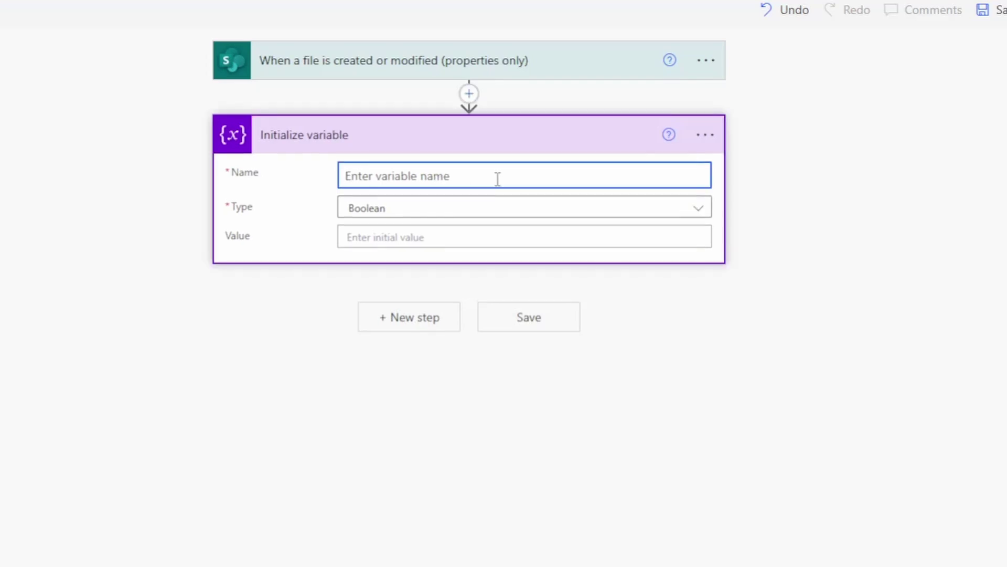
type("Remind")
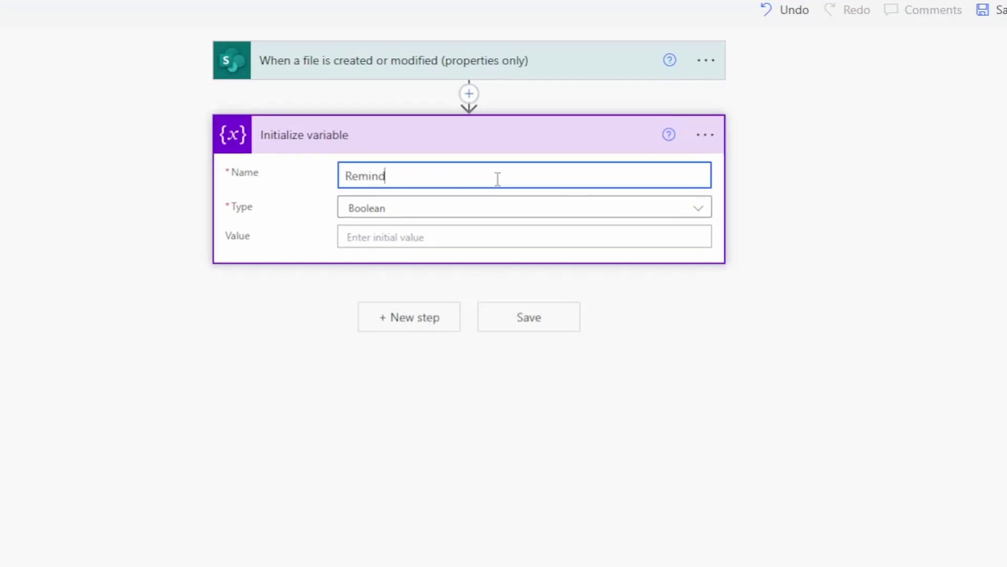
type("er Count")
Set the Reminder Count variable's type to Integer and its initial value to 0.
left_click(447, 216)
left_click(420, 268)
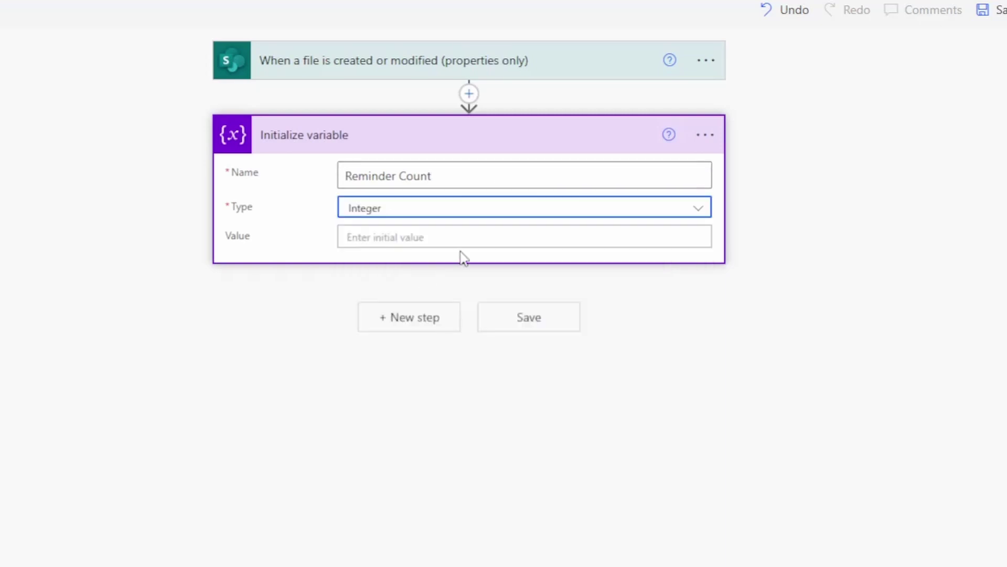
left_click(459, 238)
type("0")
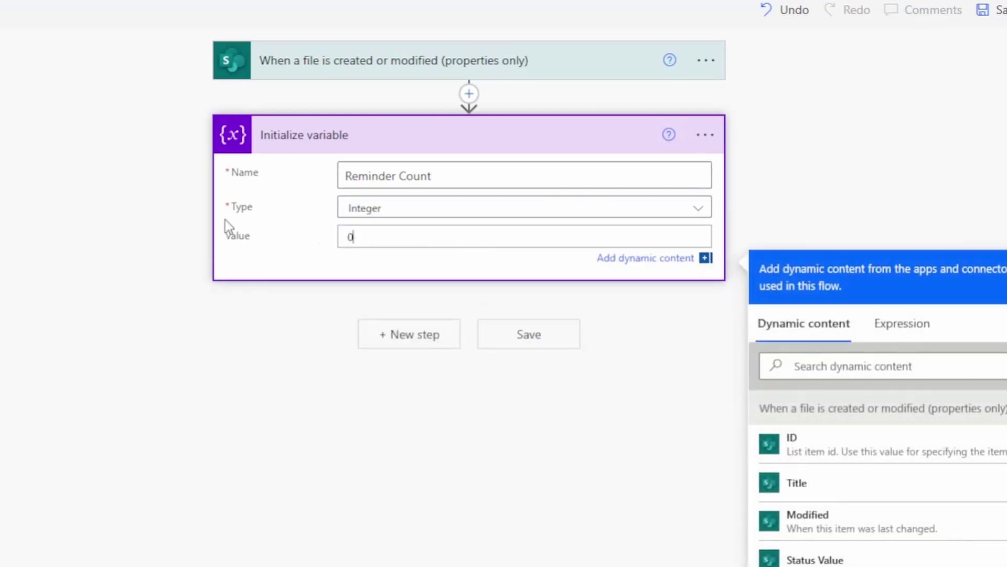
left_click(136, 206)
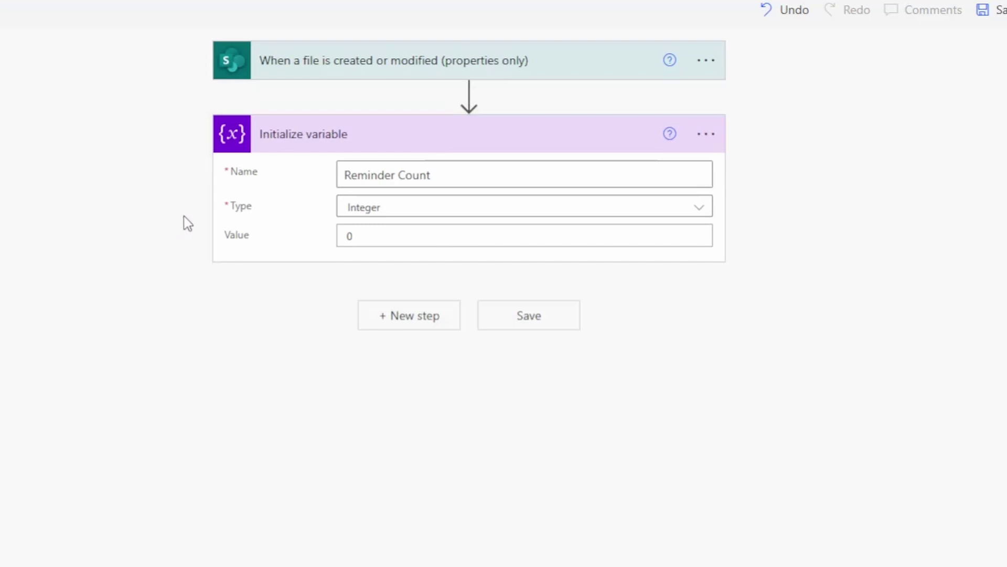
Rename the Reminder Count variable's action as "Initialize reminder count".
left_click(715, 137)
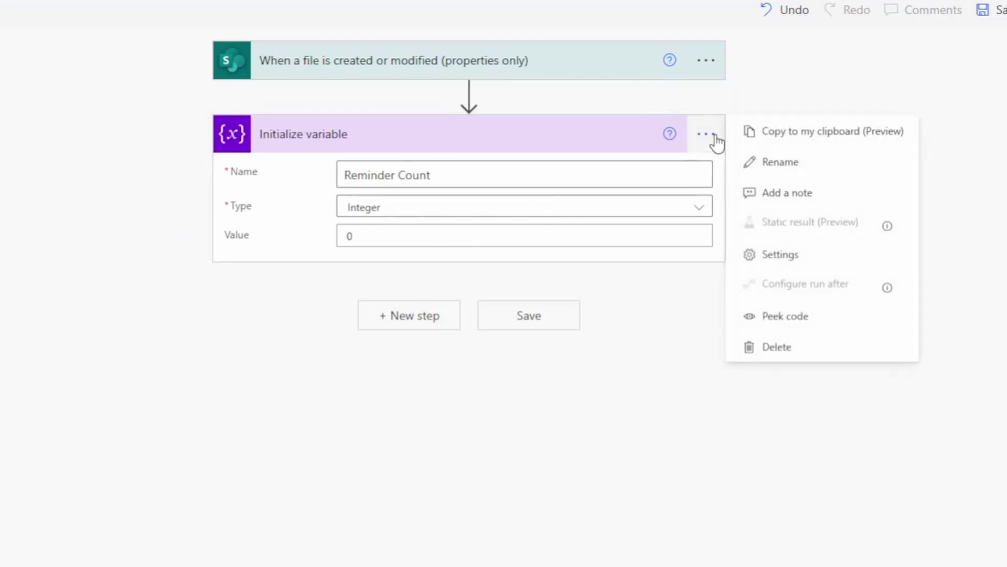
left_click(758, 172)
left_click(472, 139)
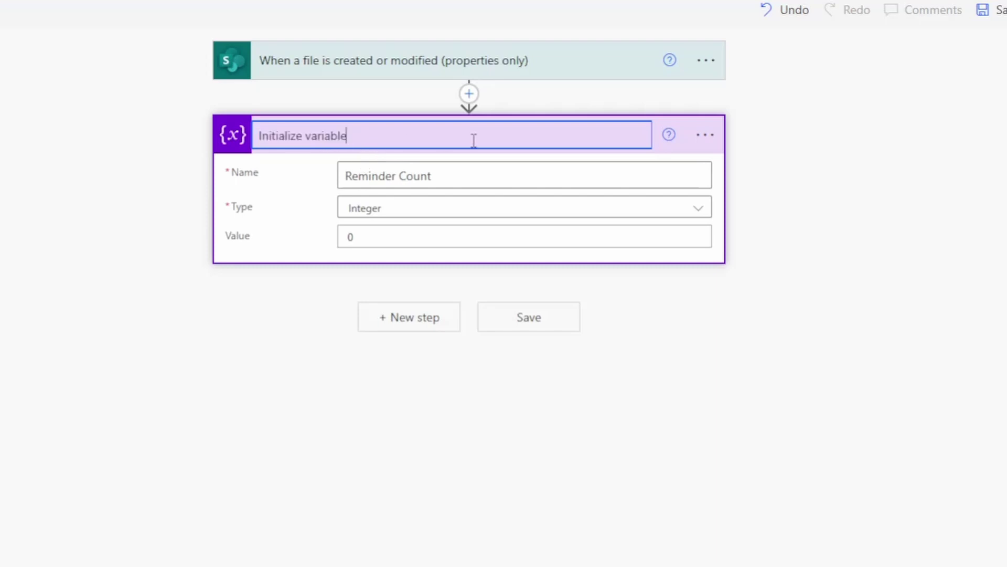
key("ctrl+shift+Left")
type("reminder count")
key("Return")
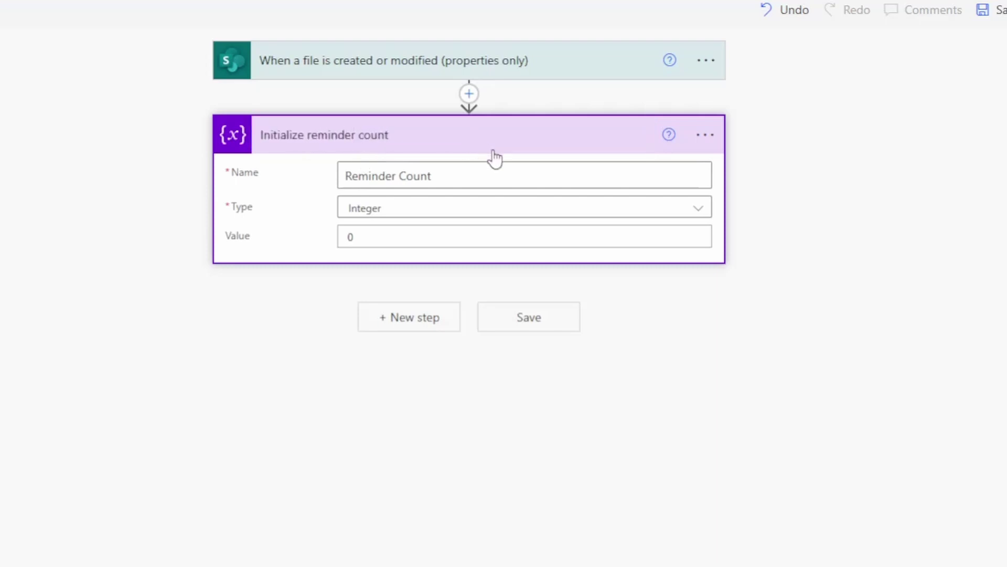
Add a second Initialize variable action below the reminder count action and name its variable Approval Complete.
left_click(413, 326)
type("initi")
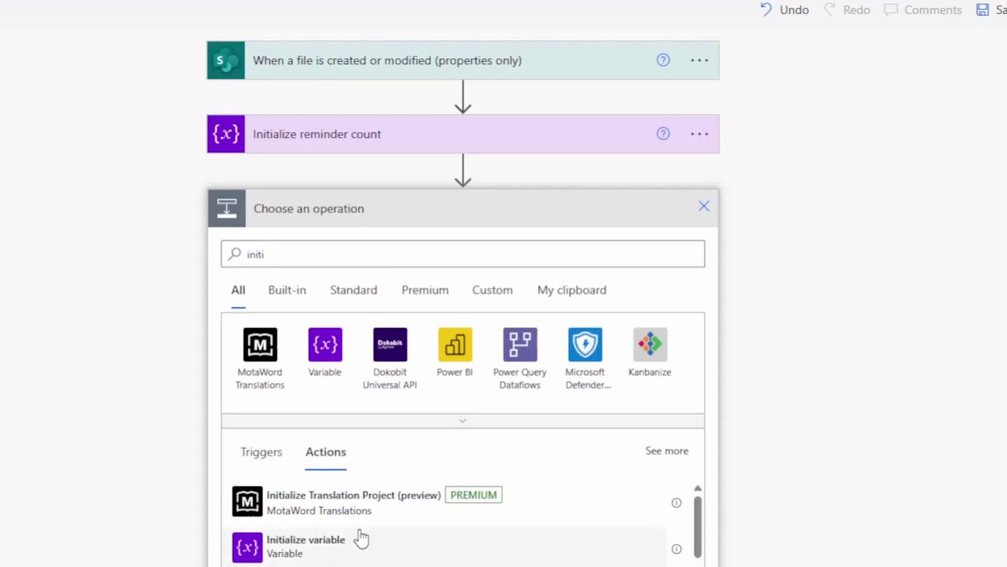
left_click(360, 536)
left_click(480, 249)
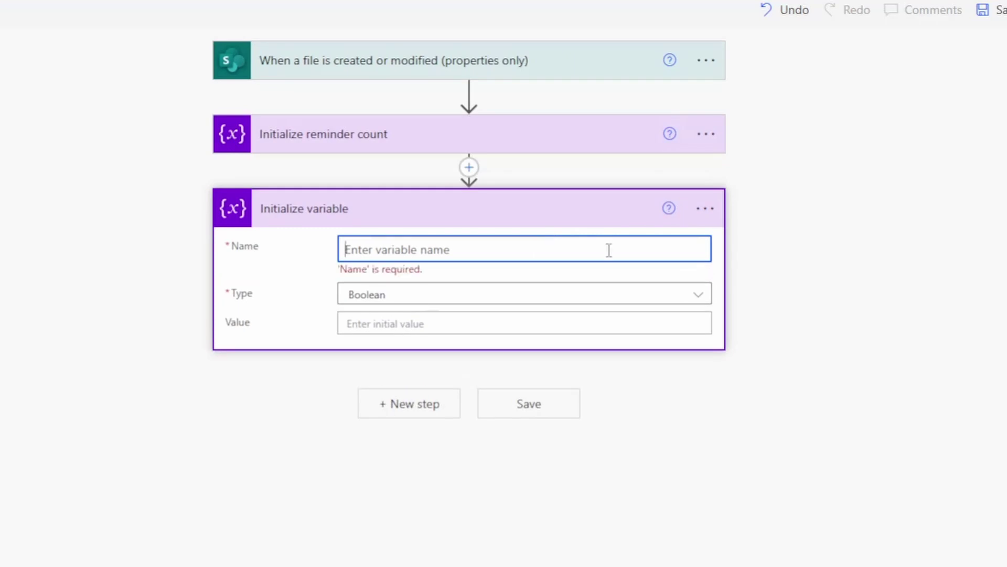
type("Approval C")
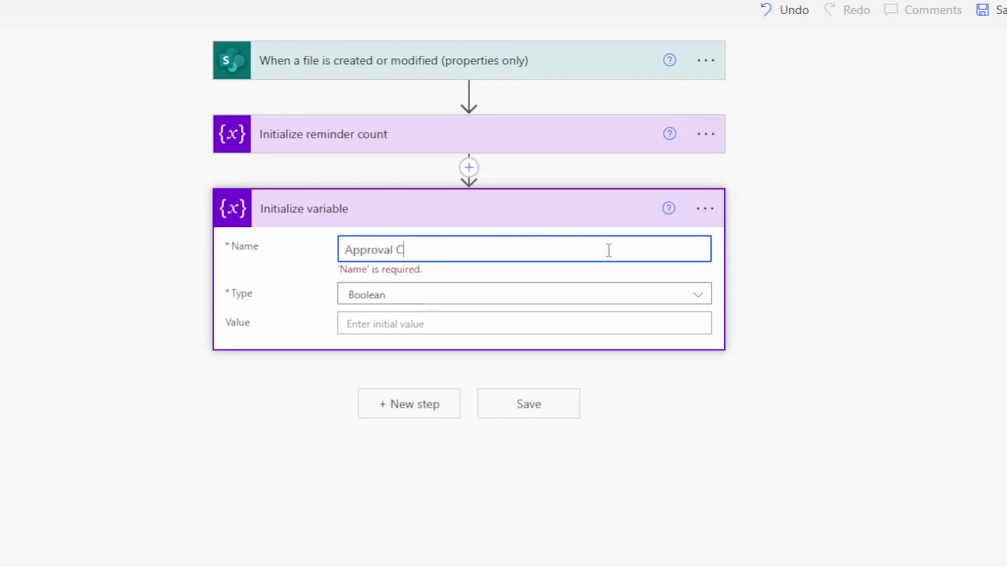
type("omplete")
Set the initial value of the Boolean Approval Complete variable to the expression false.
left_click(558, 326)
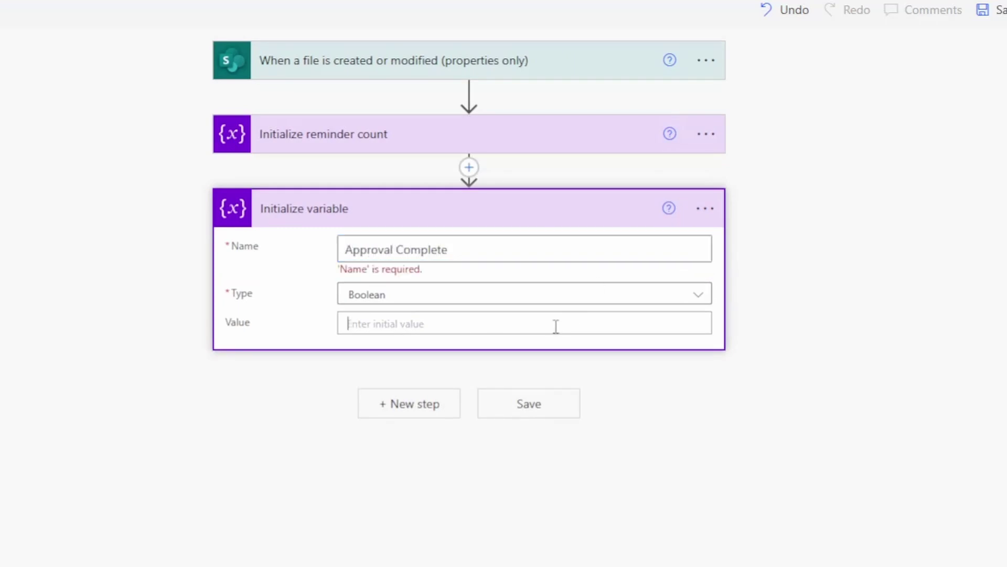
left_click(901, 397)
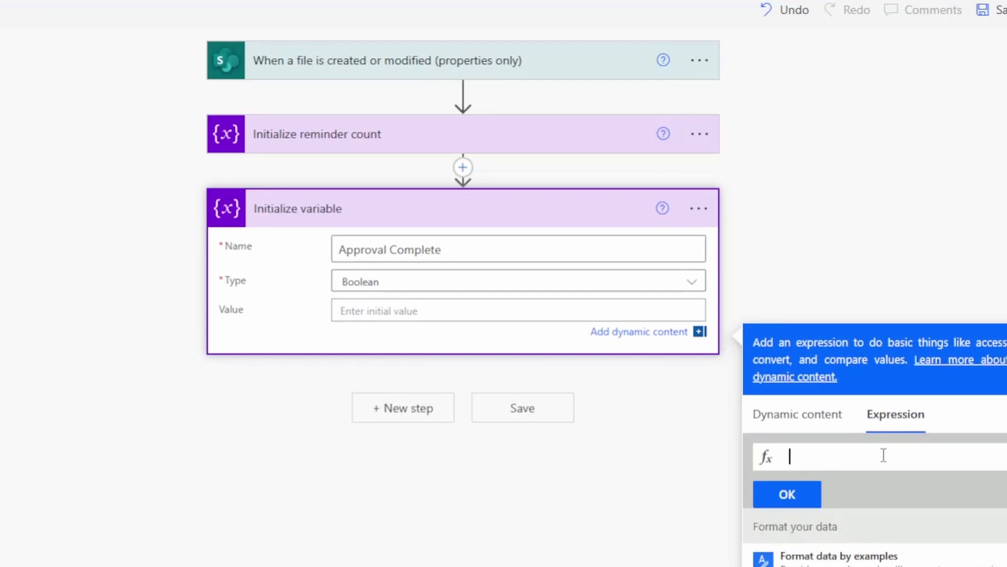
type("fa")
left_click(879, 475)
left_click(803, 493)
left_click(643, 442)
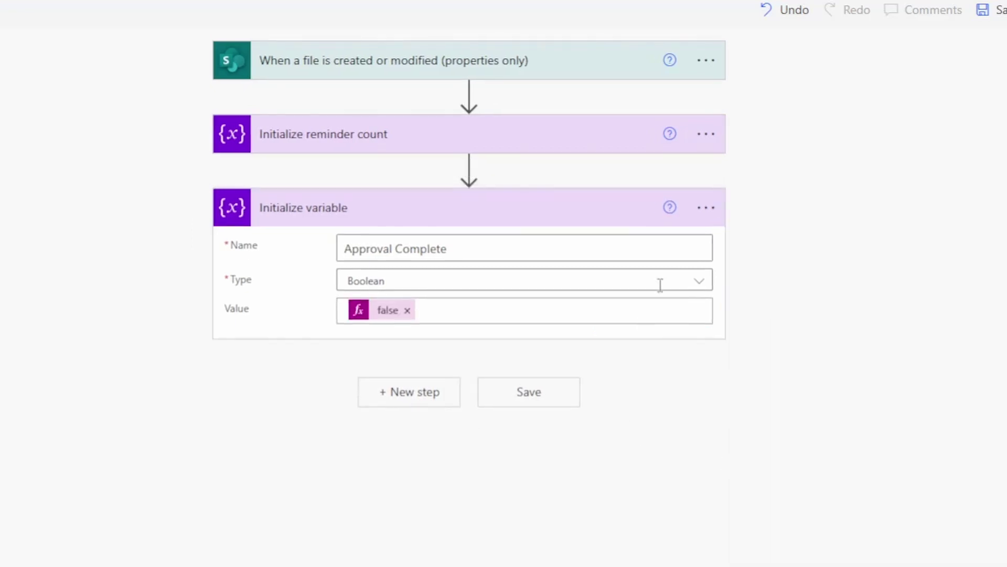
Rename the Approval Complete variable's action as "Initialize approval complete".
left_click(705, 209)
left_click(767, 234)
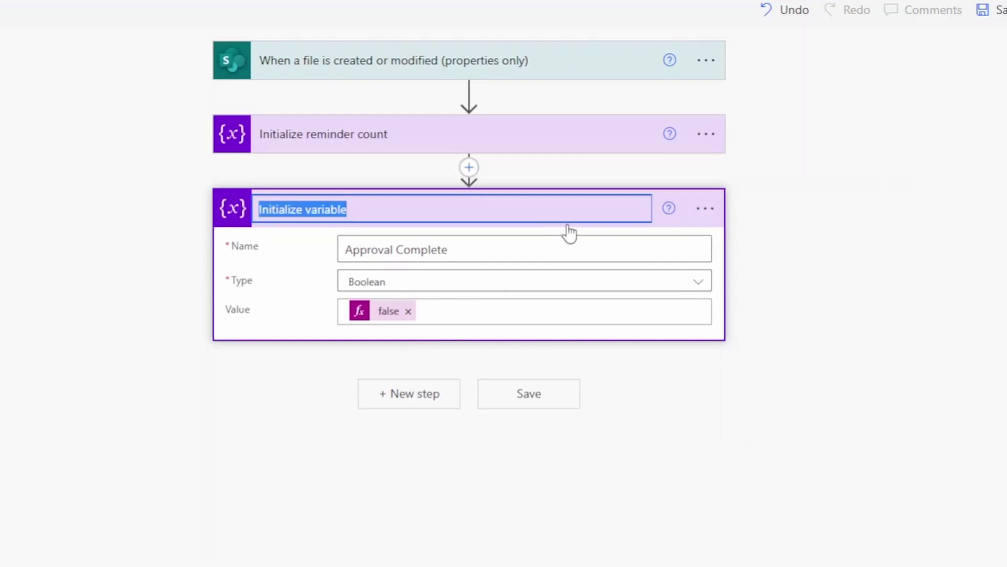
key("End")
key("ctrl+shift+Left")
type("approval")
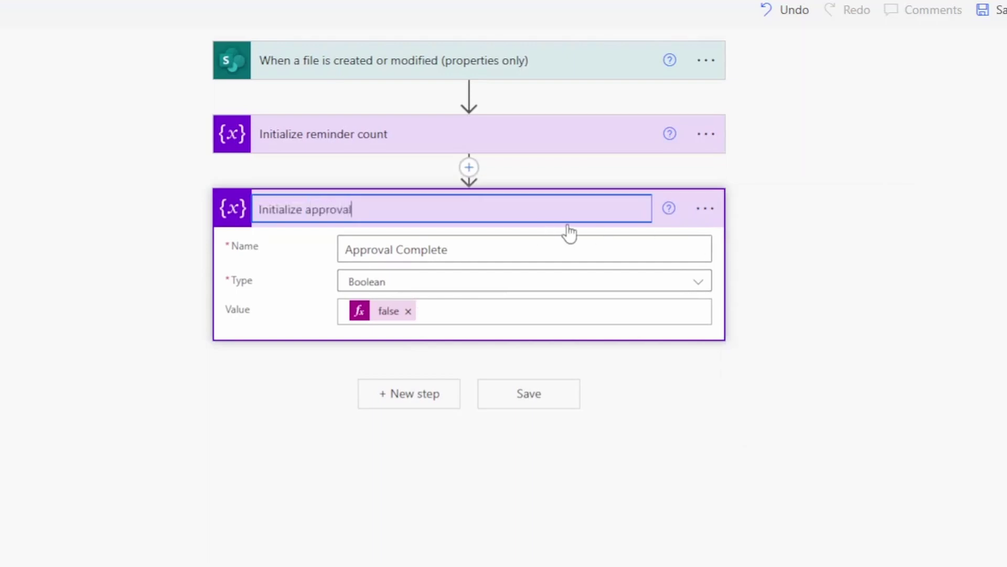
type(" complete")
key("Return")
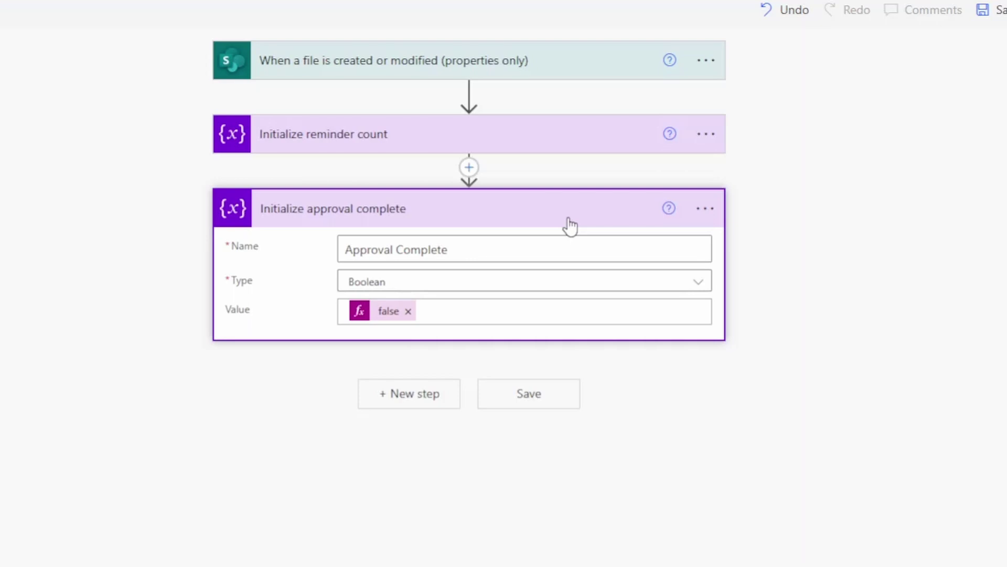
Expand both Initialize variable actions to review their names, types and values.
left_click(571, 227)
left_click(580, 139)
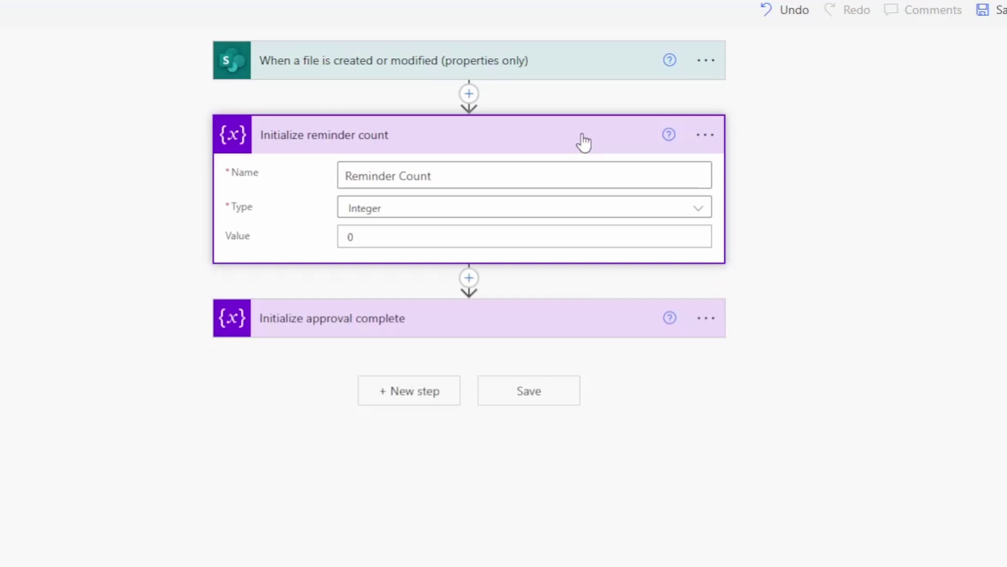
left_click(582, 327)
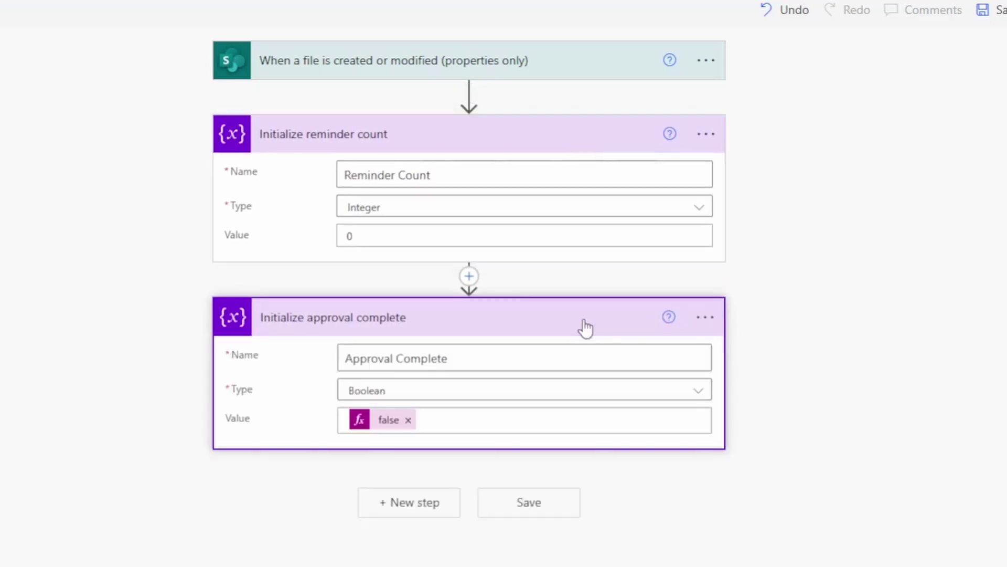
Collapse both variable actions, and in the SharePoint Sales Documents library open the Status column's settings to review its choices and default value.
left_click(584, 327)
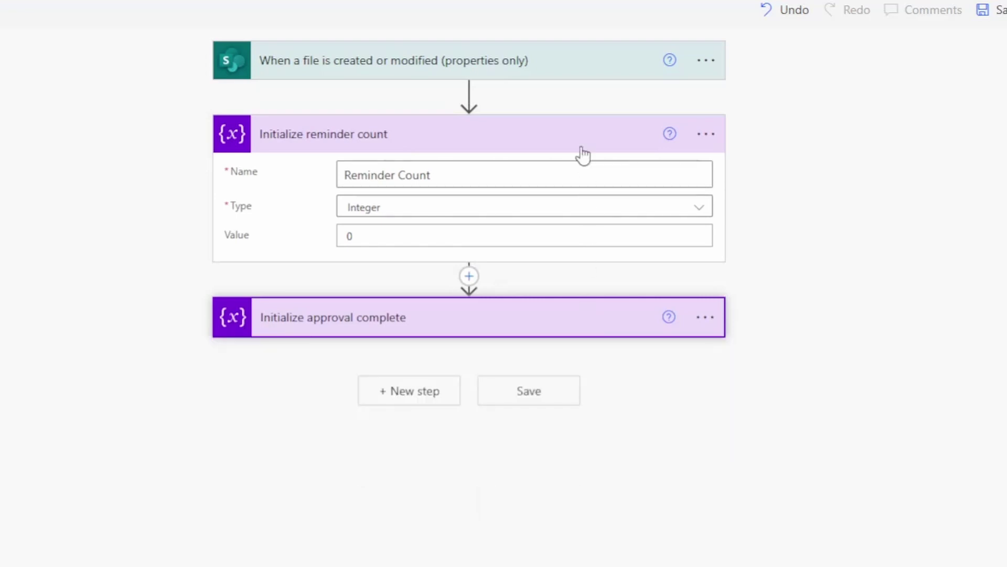
left_click(583, 142)
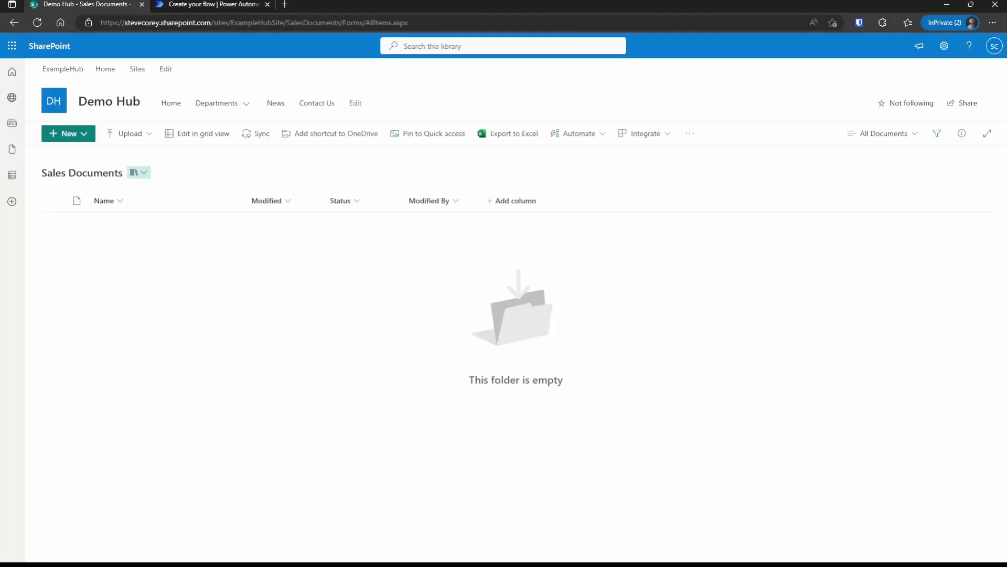
left_click(355, 202)
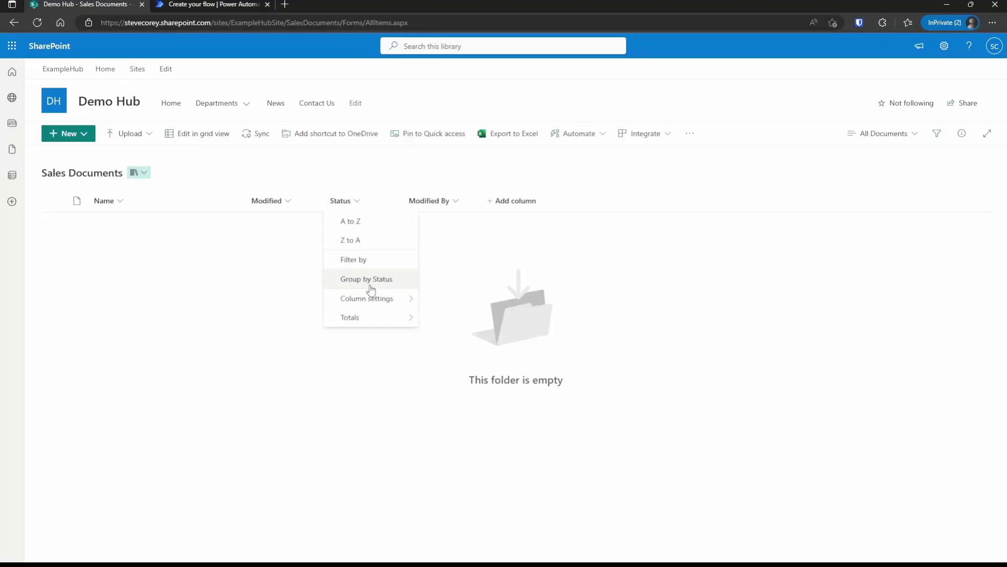
left_click(440, 300)
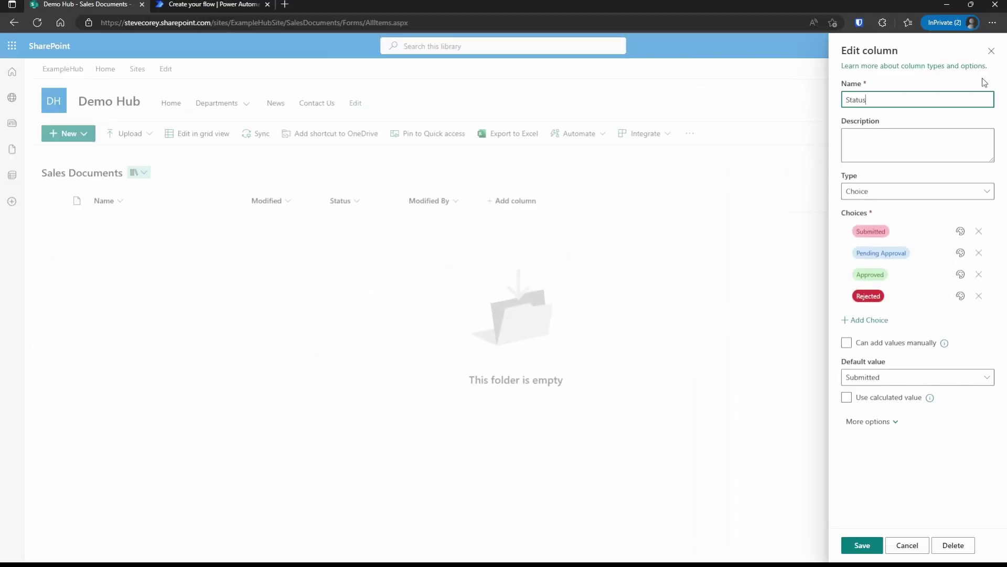
left_click(992, 54)
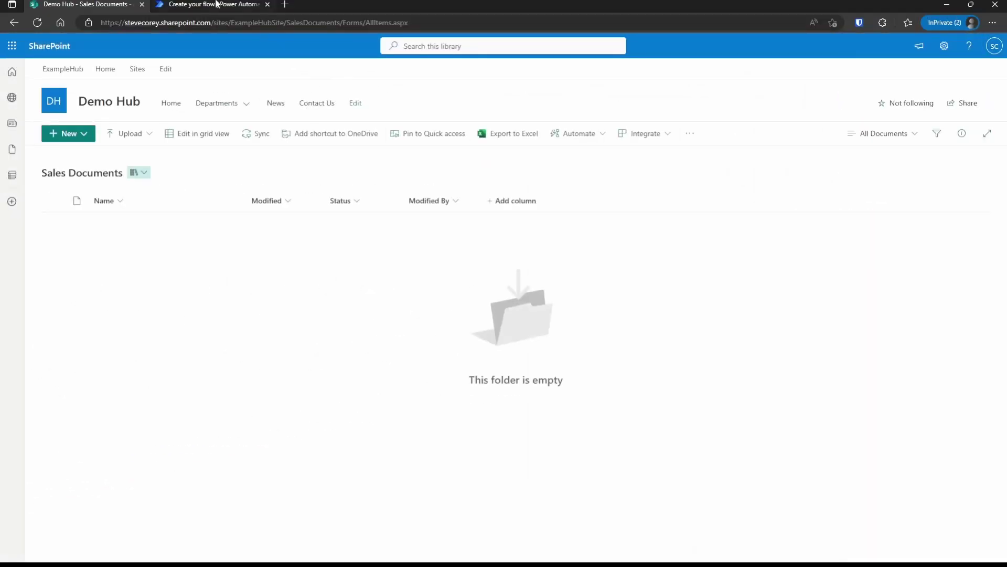
Return to the Power Automate flow and add a SharePoint Update file properties action below Initialize approval complete.
left_click(218, 5)
left_click(566, 206)
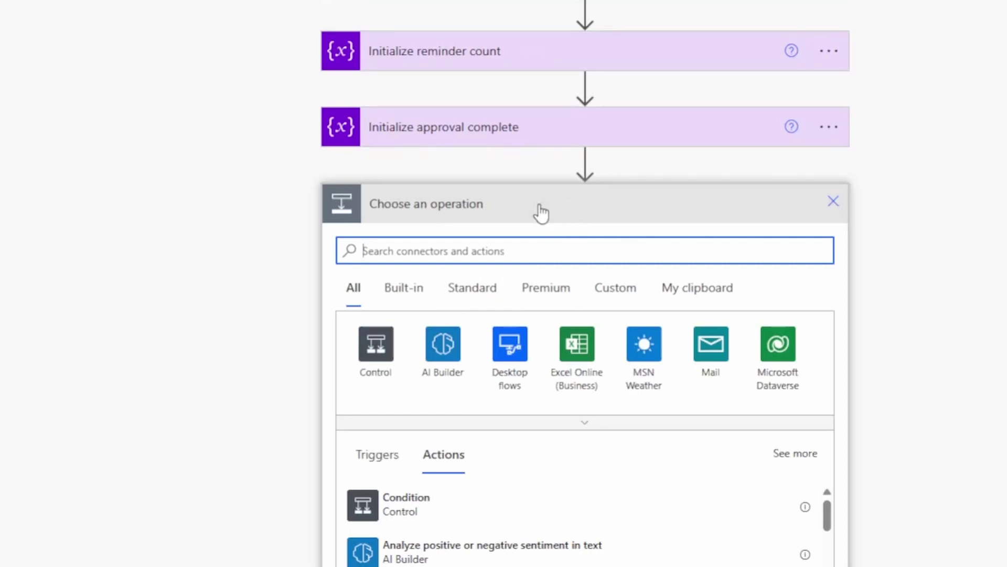
type("update file proper")
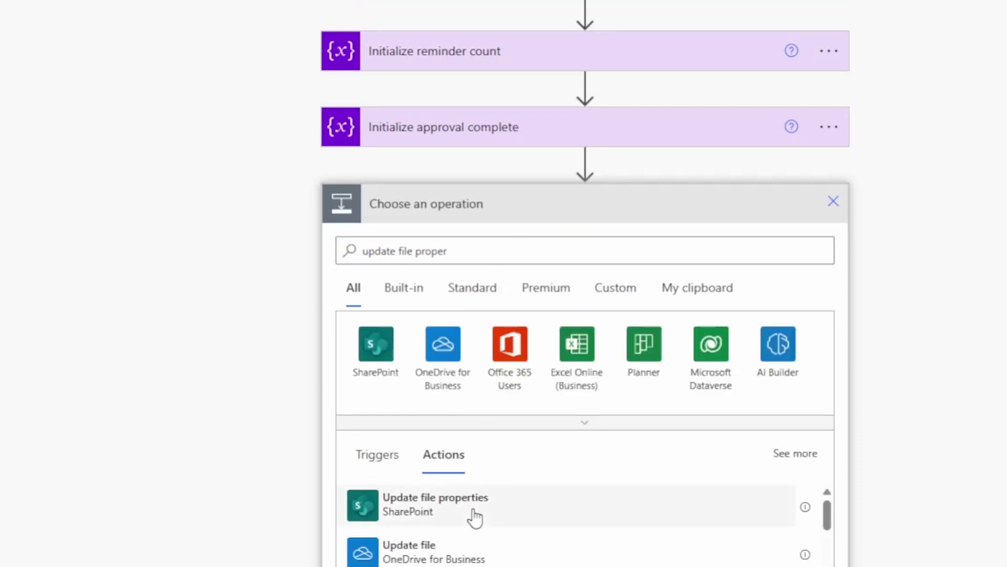
left_click(474, 516)
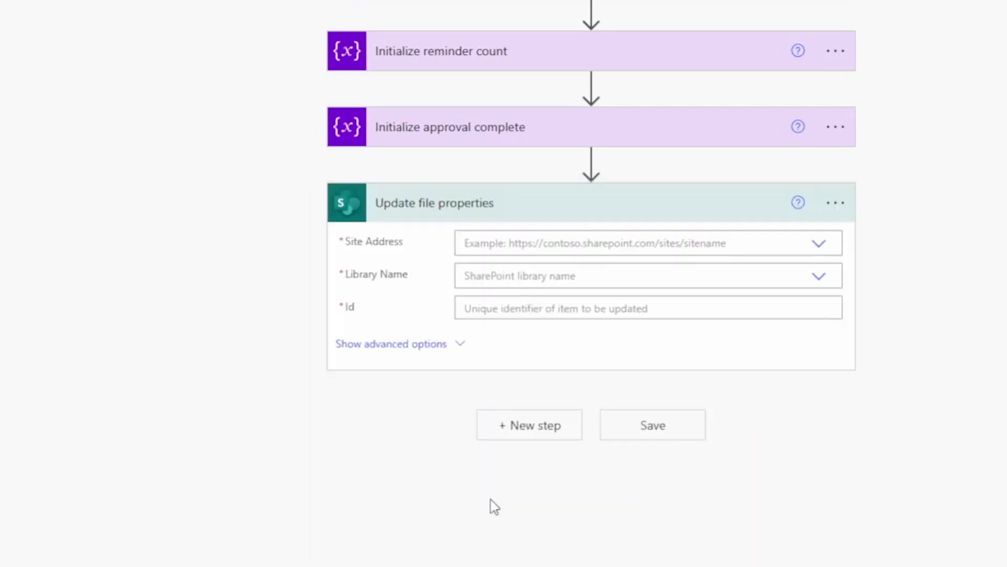
Point the Update file properties action to the Demo Hub site and its Sales Documents library.
left_click(822, 245)
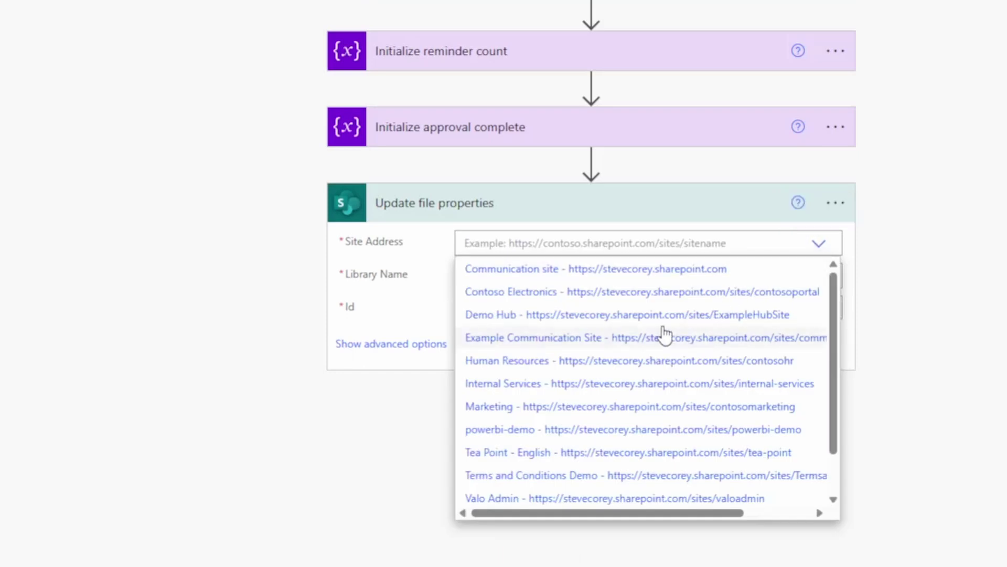
left_click(742, 314)
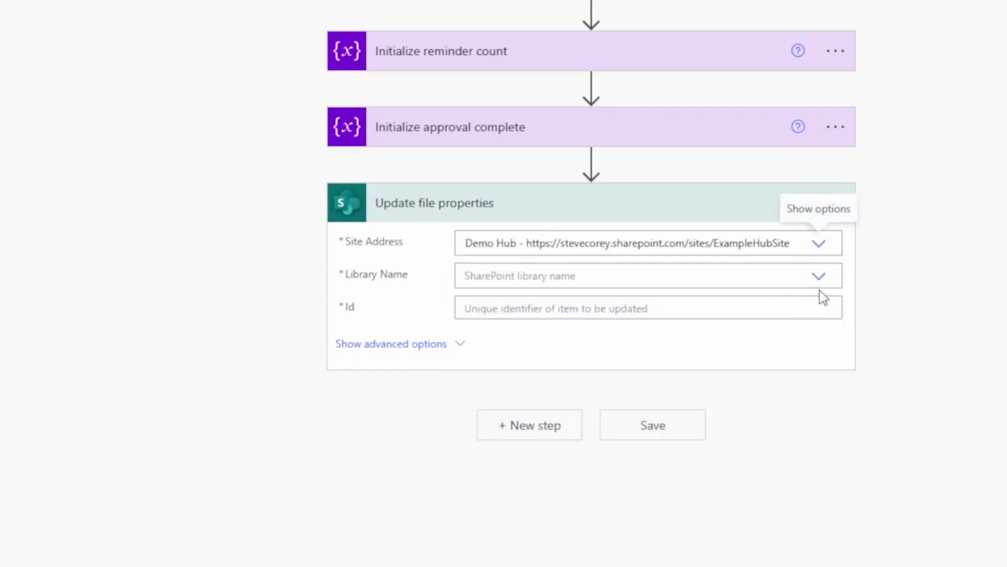
left_click(824, 282)
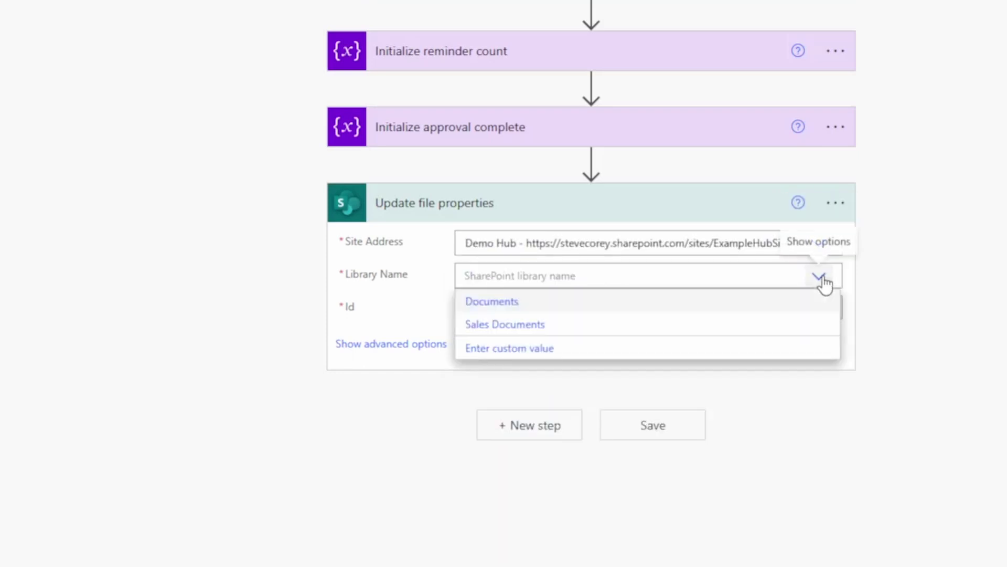
left_click(538, 326)
Set the Update file properties Id to the trigger's ID and the Status Value to Pending Approval.
left_click(745, 304)
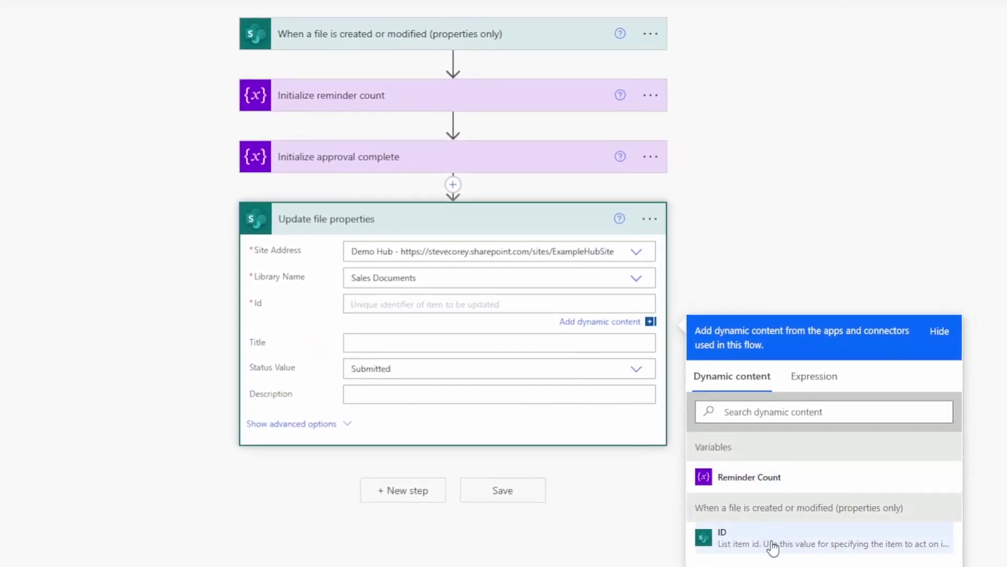
left_click(771, 548)
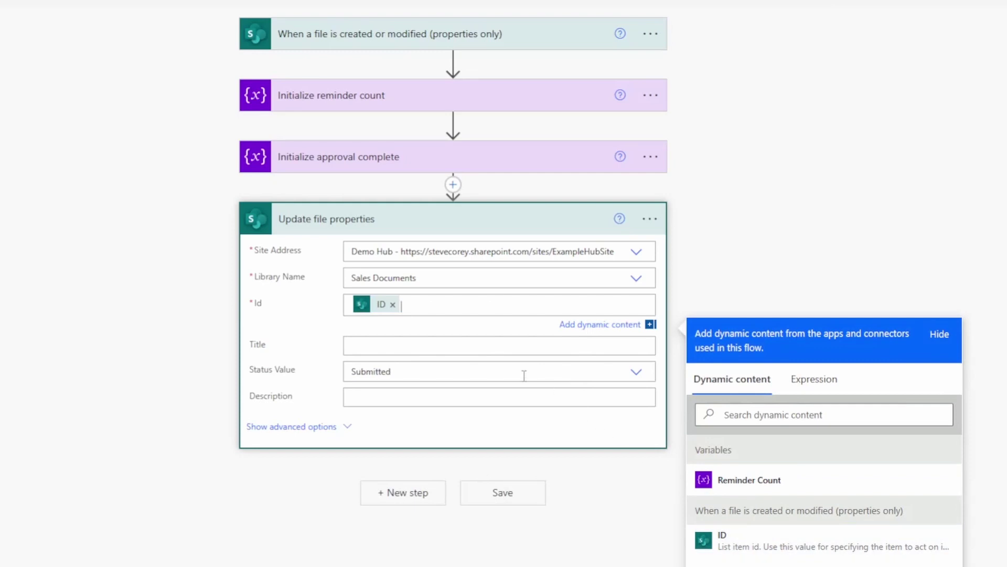
left_click(435, 379)
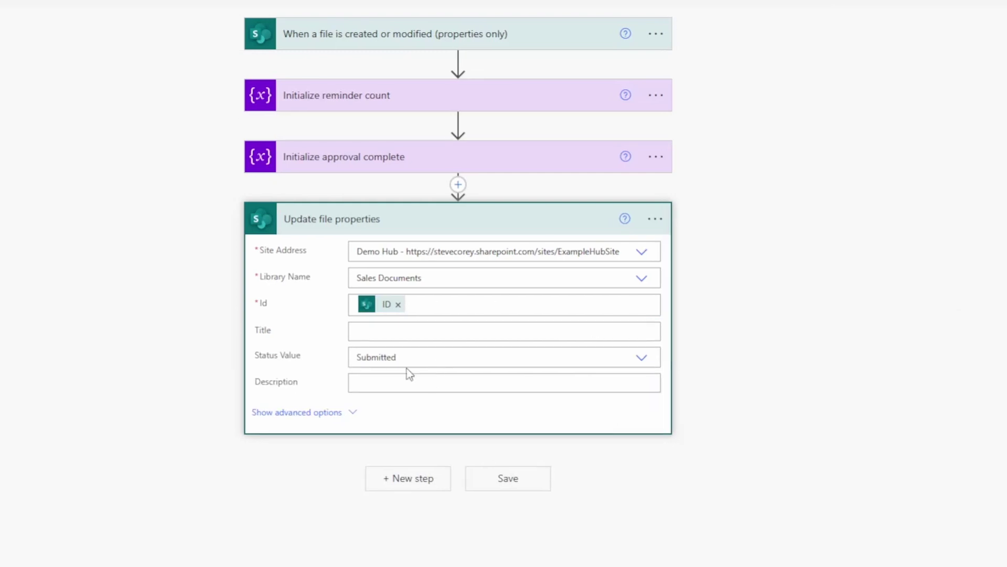
left_click(388, 357)
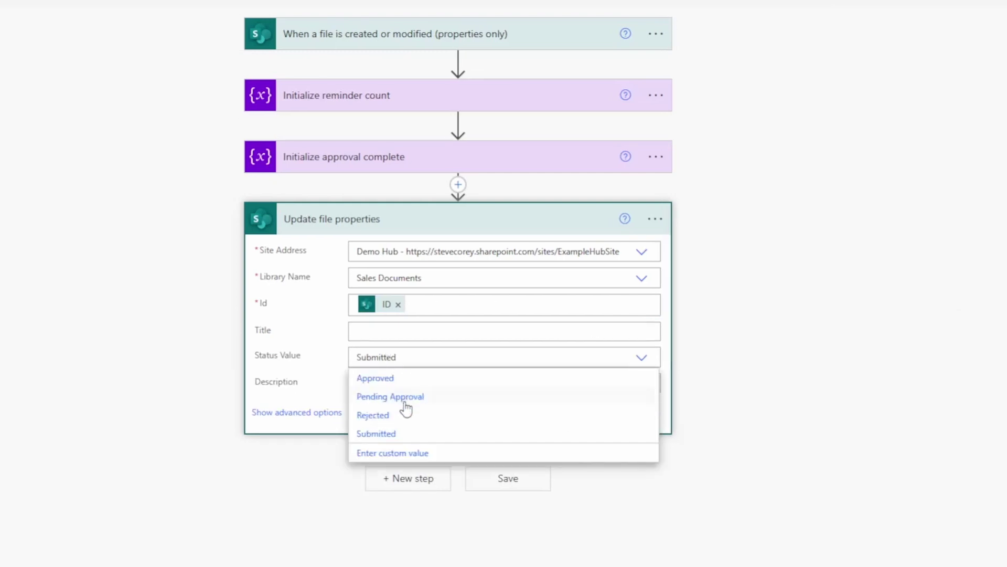
left_click(403, 398)
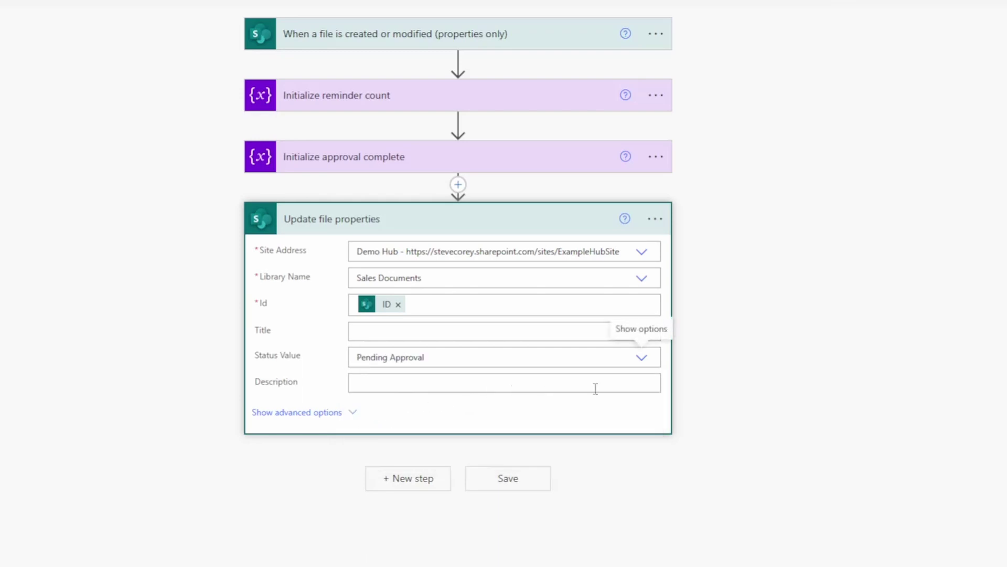
left_click(802, 305)
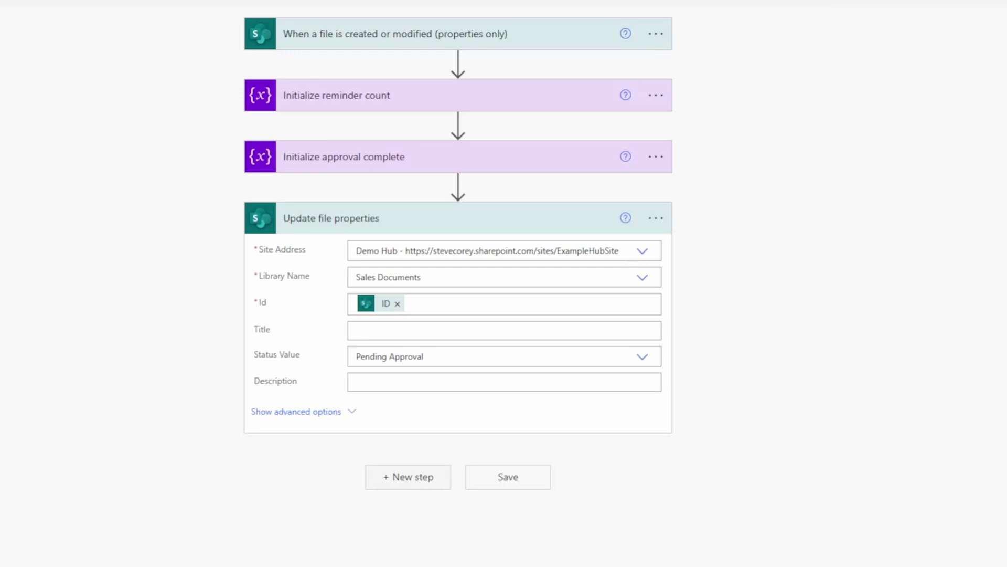
Add a Data Operation Compose action below Update file properties.
left_click(429, 483)
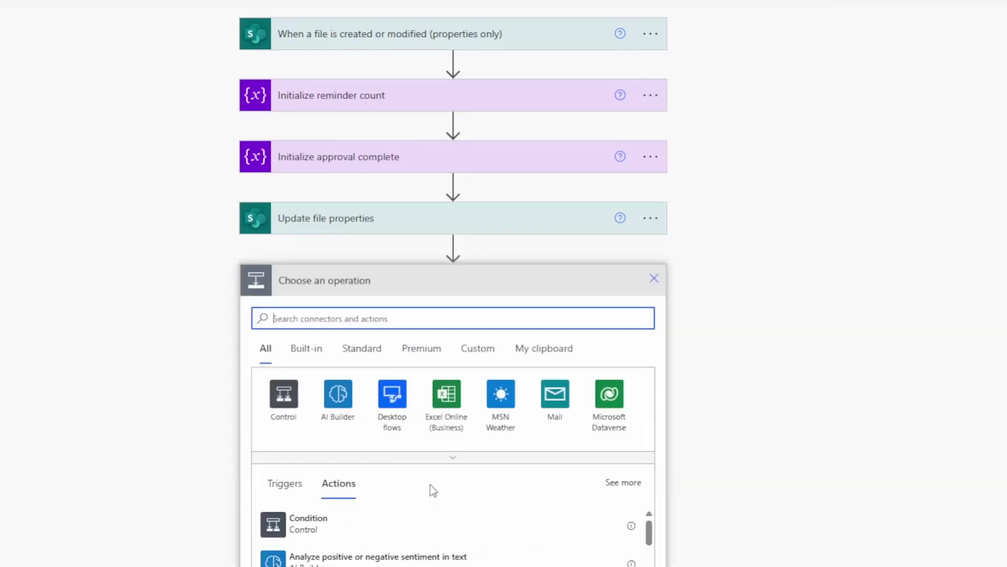
type("compose")
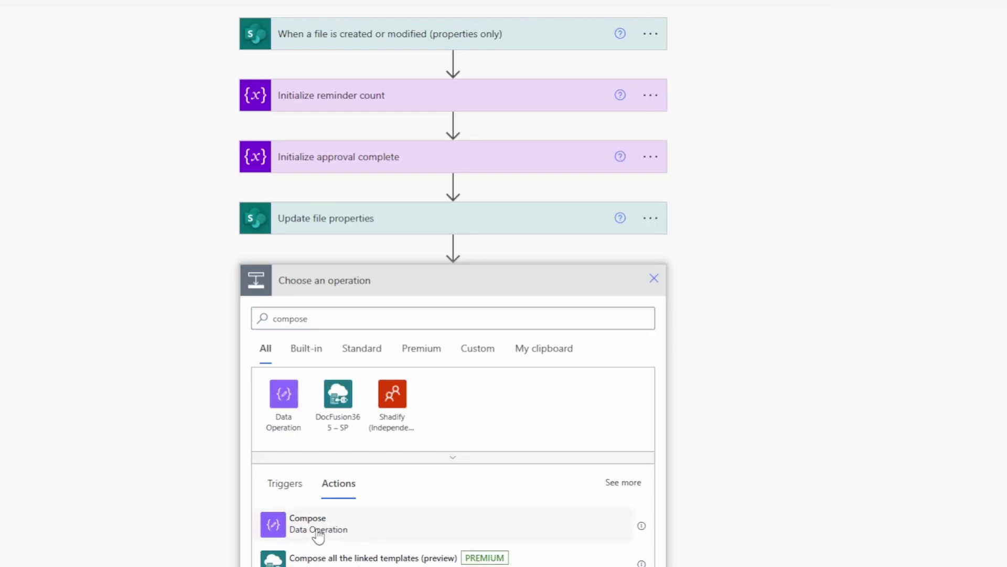
left_click(419, 524)
Start an equals() expression for the Compose inputs with the file trigger's Status Value as its first argument.
left_click(465, 313)
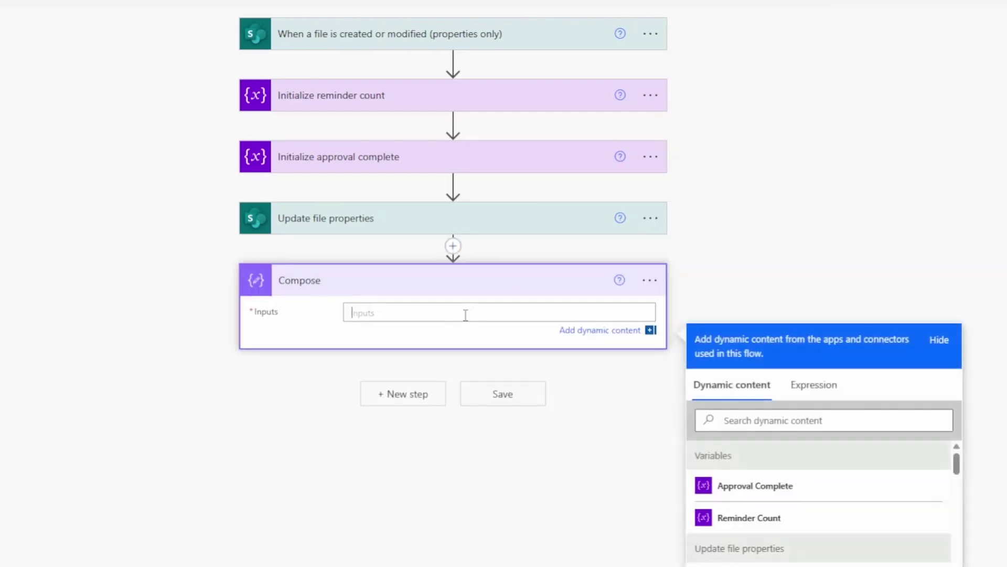
left_click(813, 386)
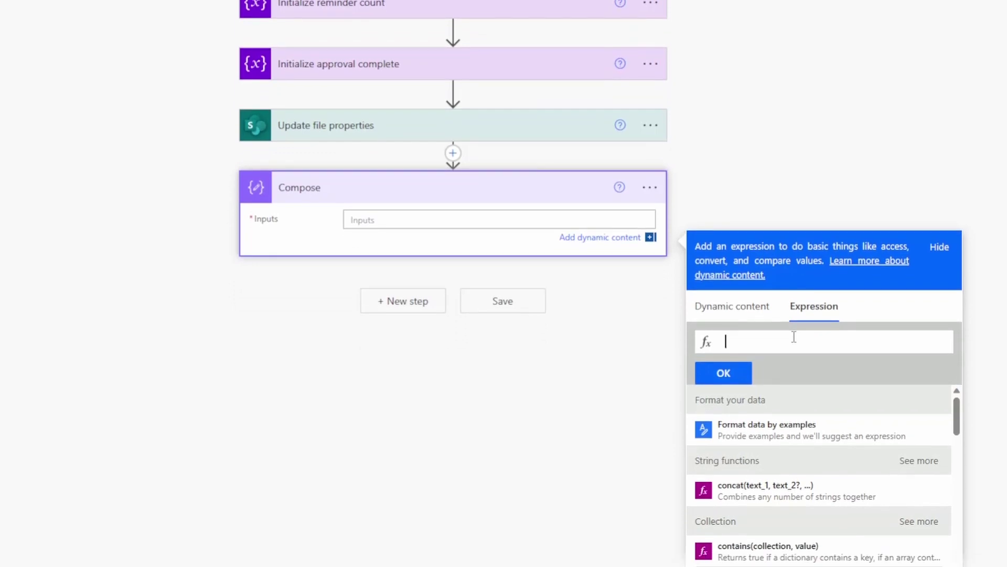
type("eq")
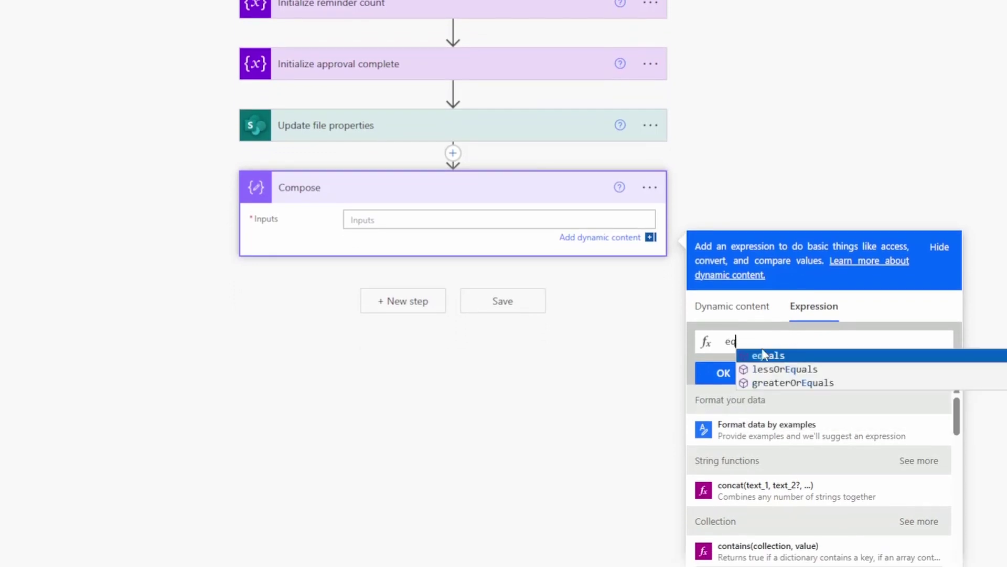
left_click(774, 355)
type("(")
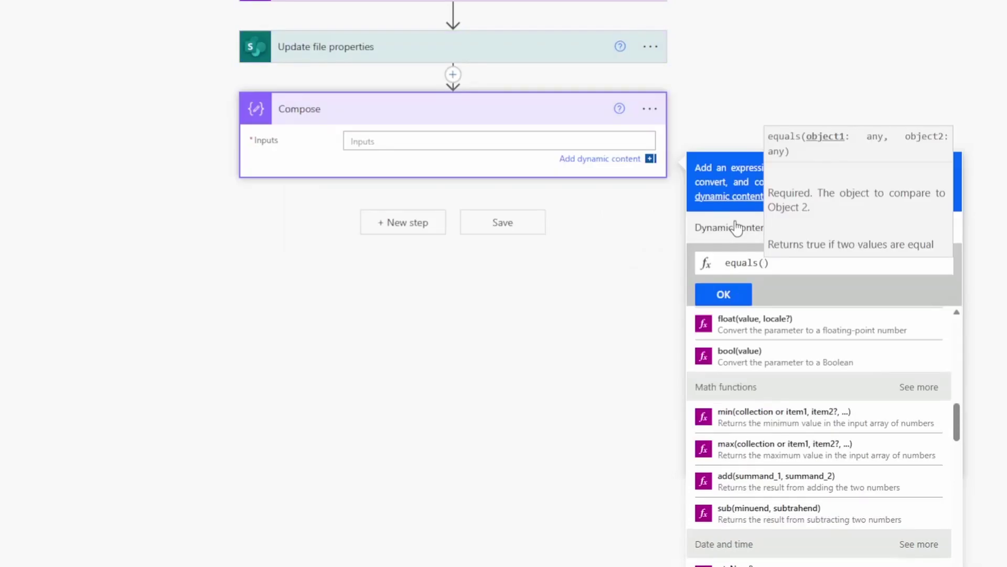
left_click(740, 237)
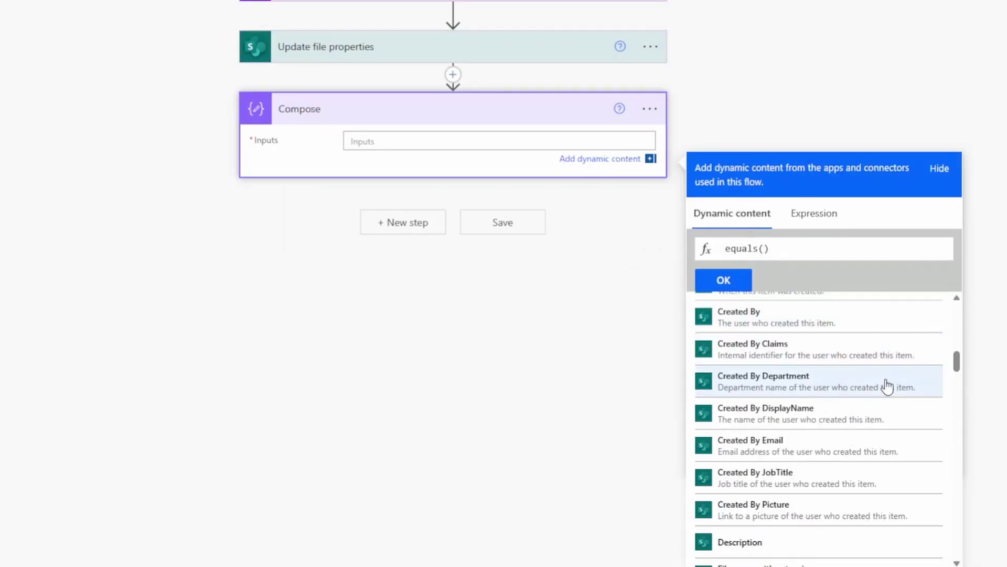
scroll(958, 373, "down", 1)
left_click_drag(958, 374, 988, 449)
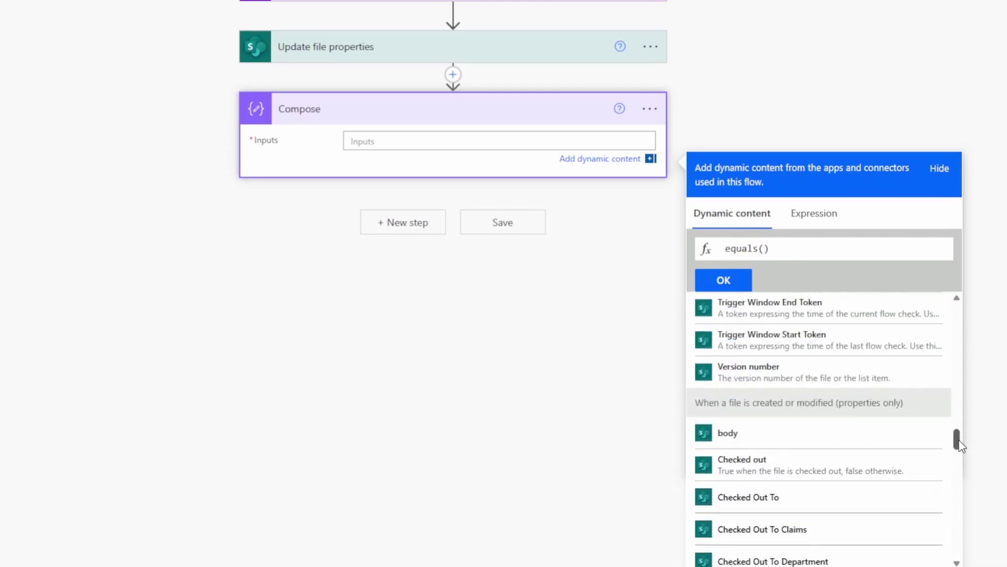
left_click_drag(960, 445, 963, 542)
left_click(790, 402)
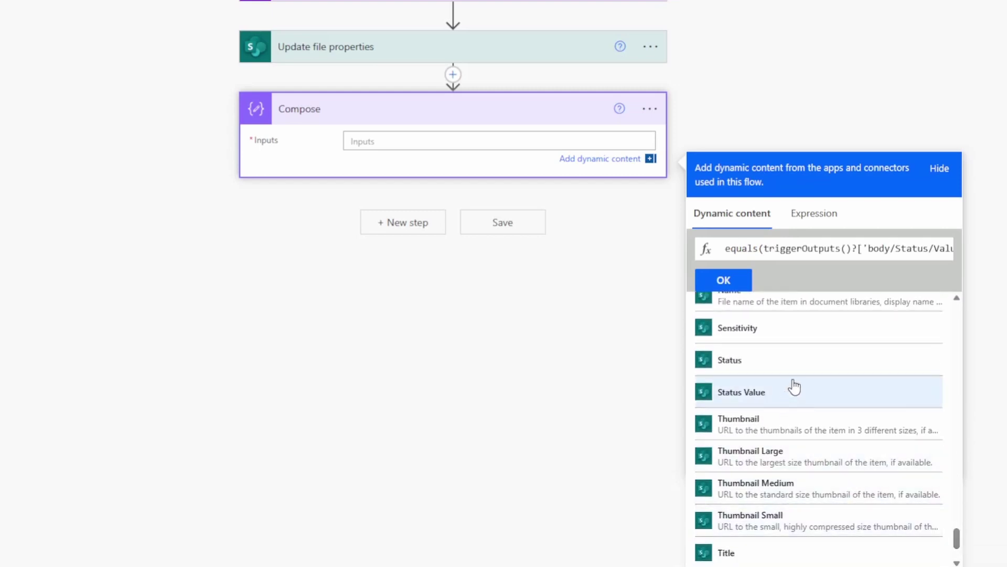
Add 'Submitted' as the second argument of the equals expression and insert the expression into the Compose inputs.
double_click(906, 248)
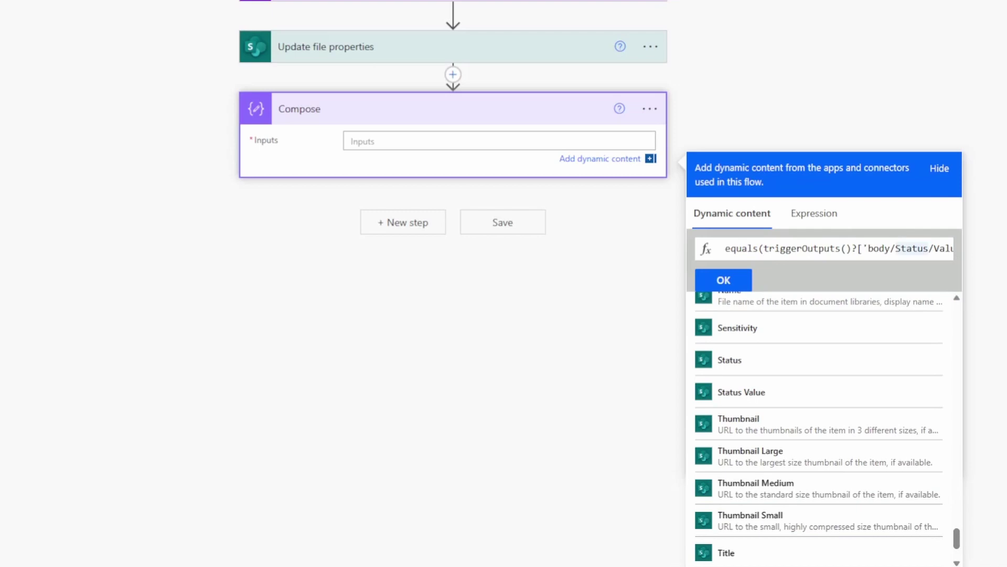
key("End")
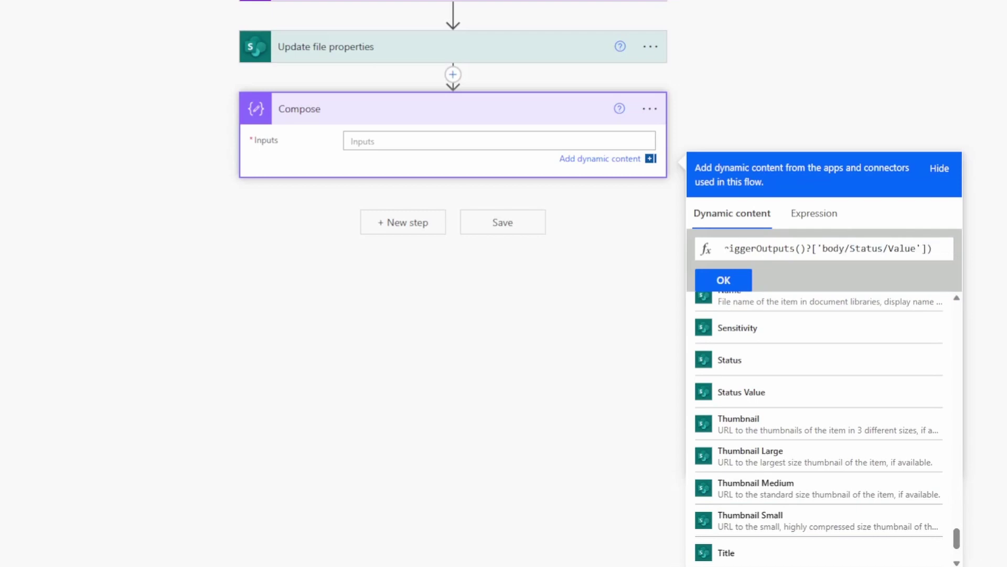
key("Left")
type(", '")
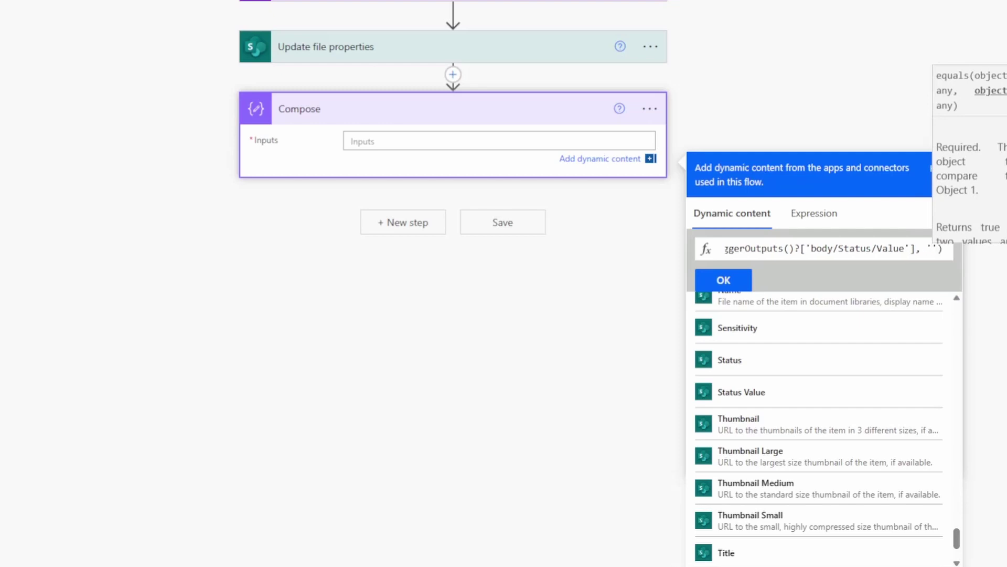
type("Submitted")
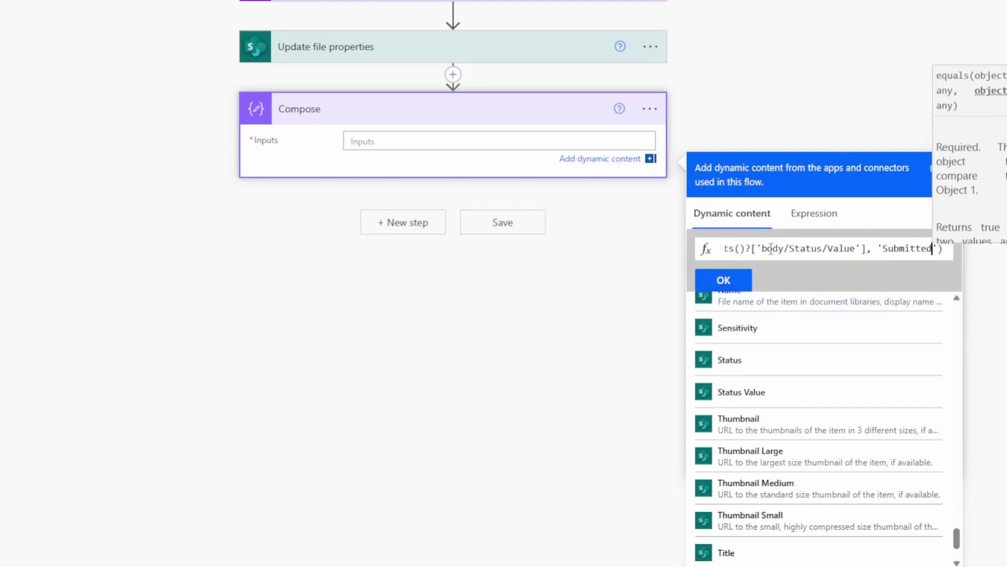
key("ctrl+a")
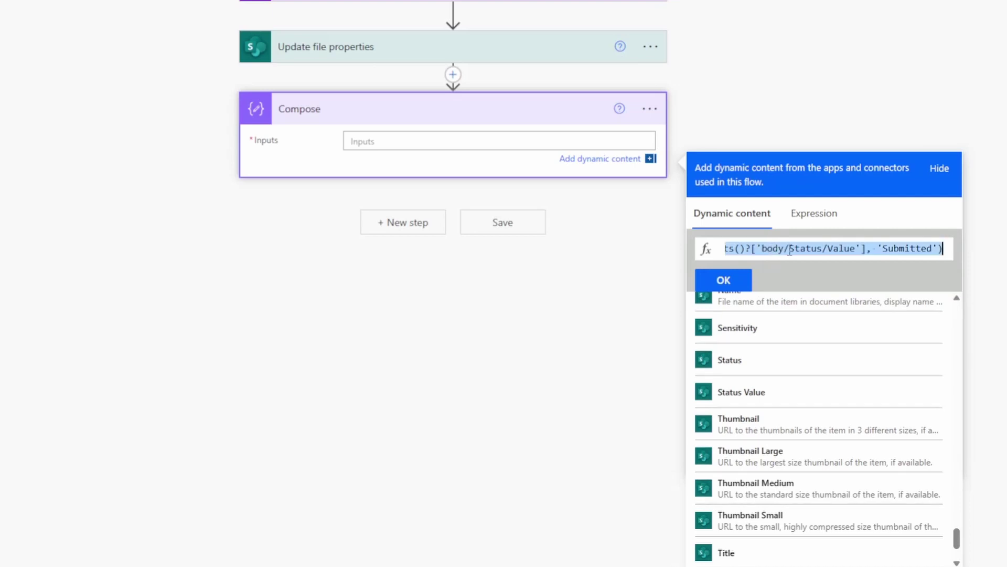
left_click(727, 281)
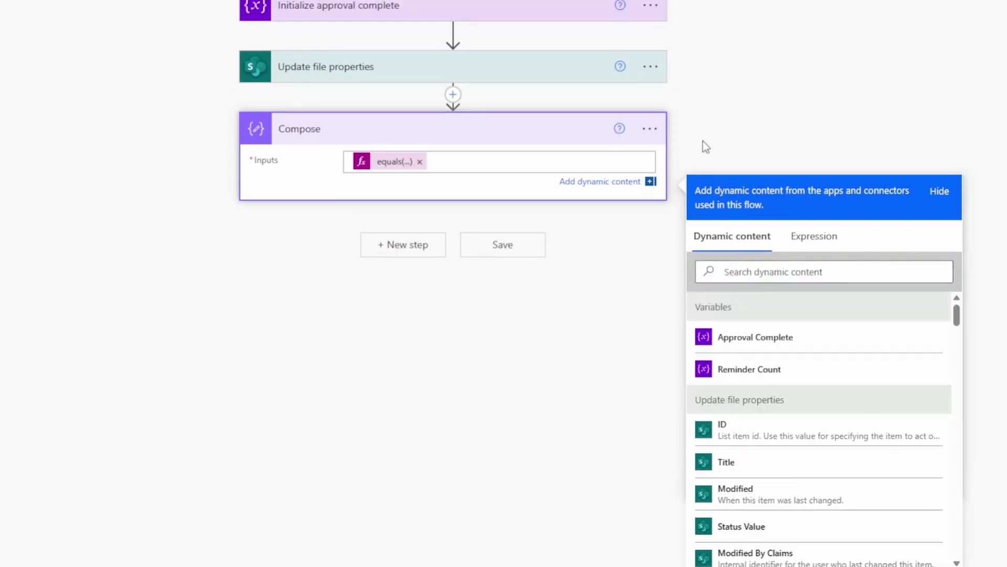
left_click(703, 142)
left_click(659, 192)
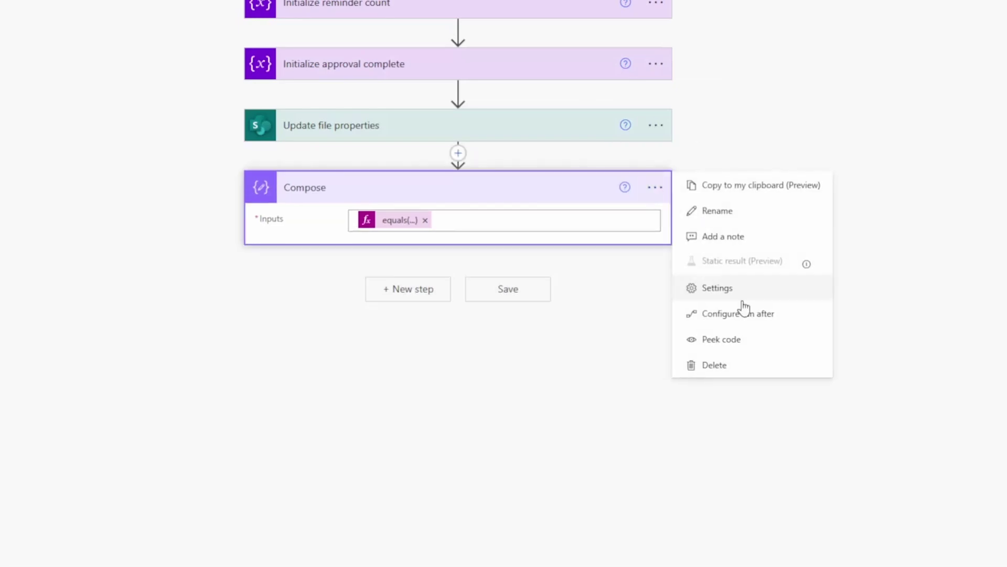
left_click(734, 341)
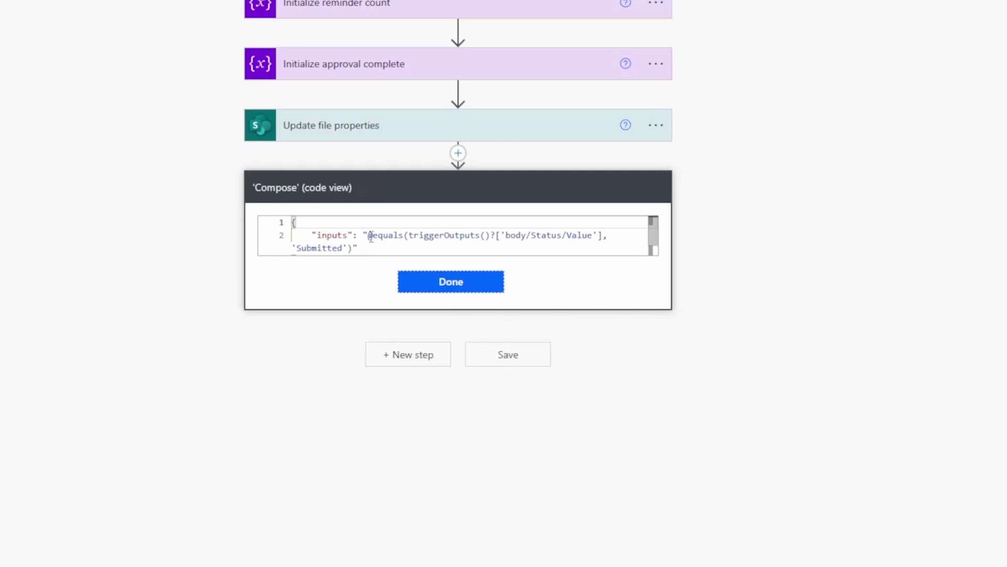
mouse_move(369, 236)
left_mouse_down()
mouse_move(493, 236)
mouse_move(346, 251)
mouse_move(352, 236)
left_mouse_up()
key("ctrl+c")
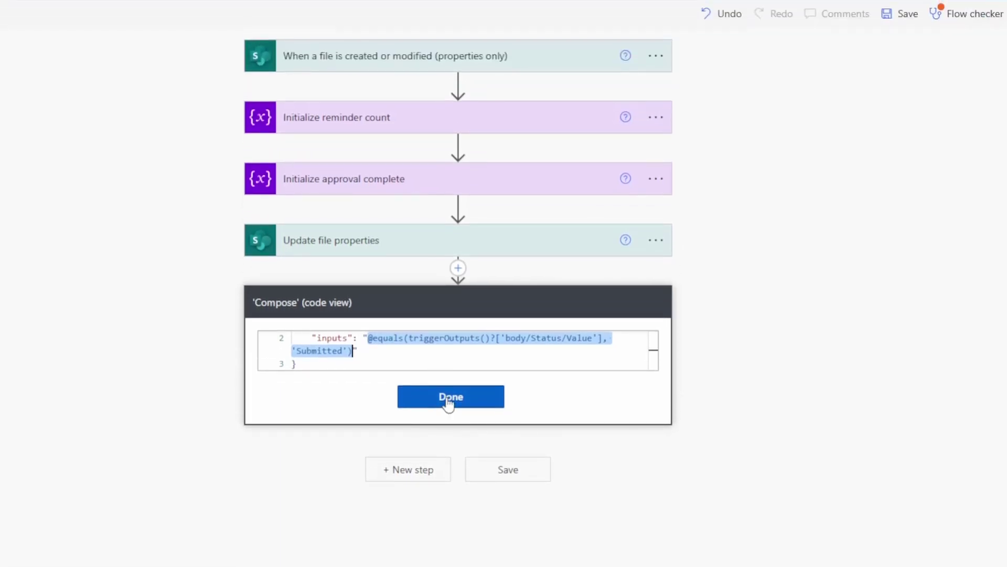
left_click(448, 405)
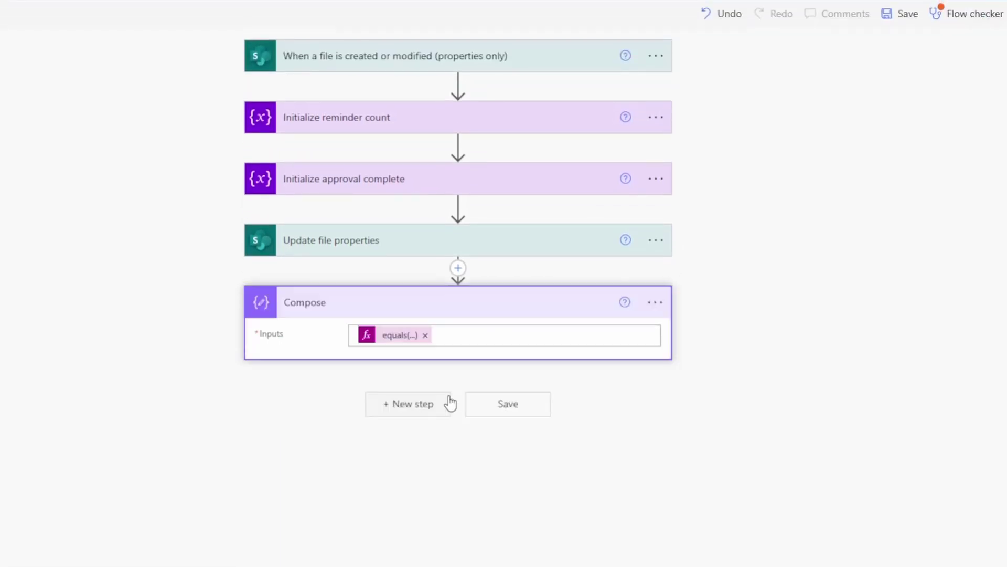
left_click(662, 58)
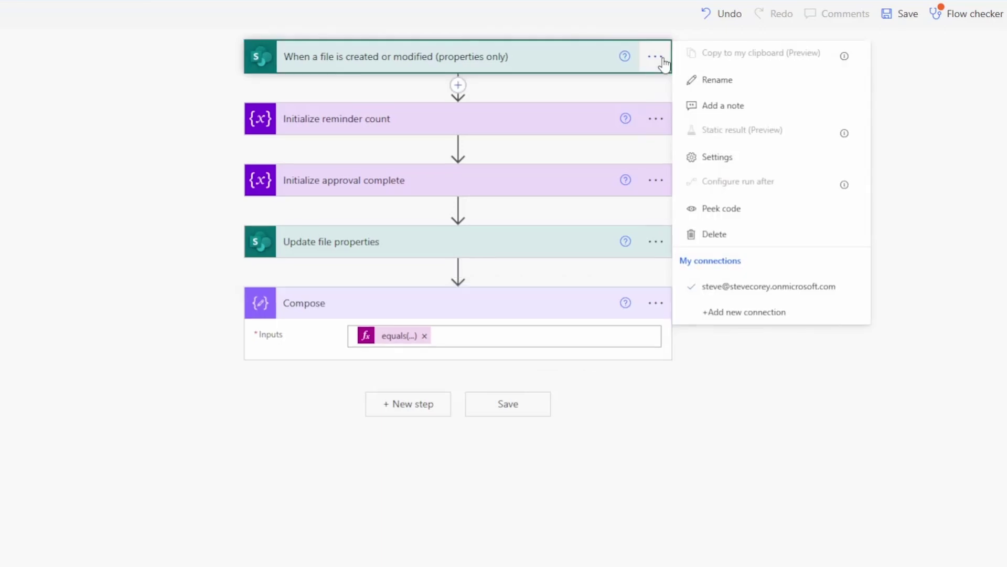
left_click(729, 162)
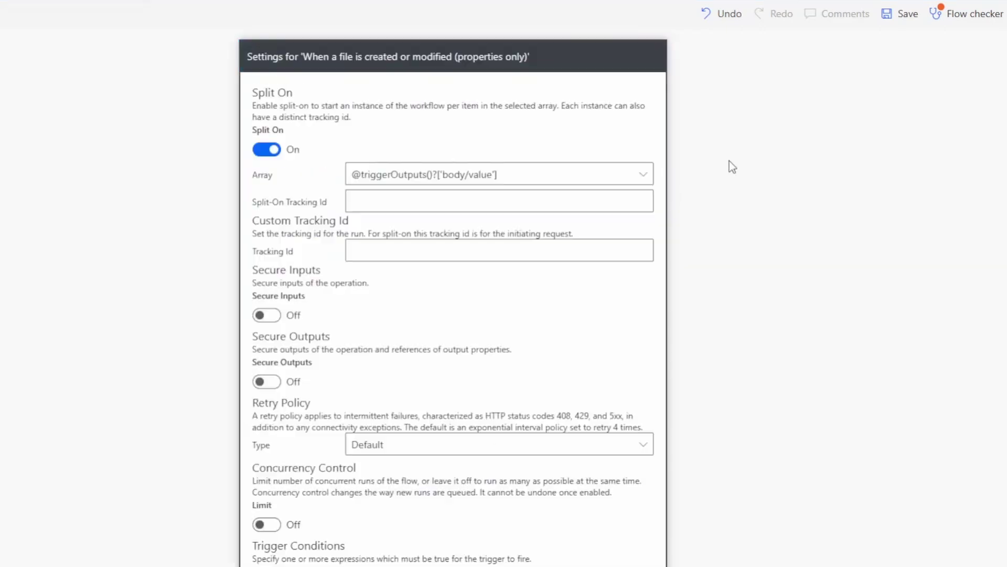
scroll(730, 162, "down", 3)
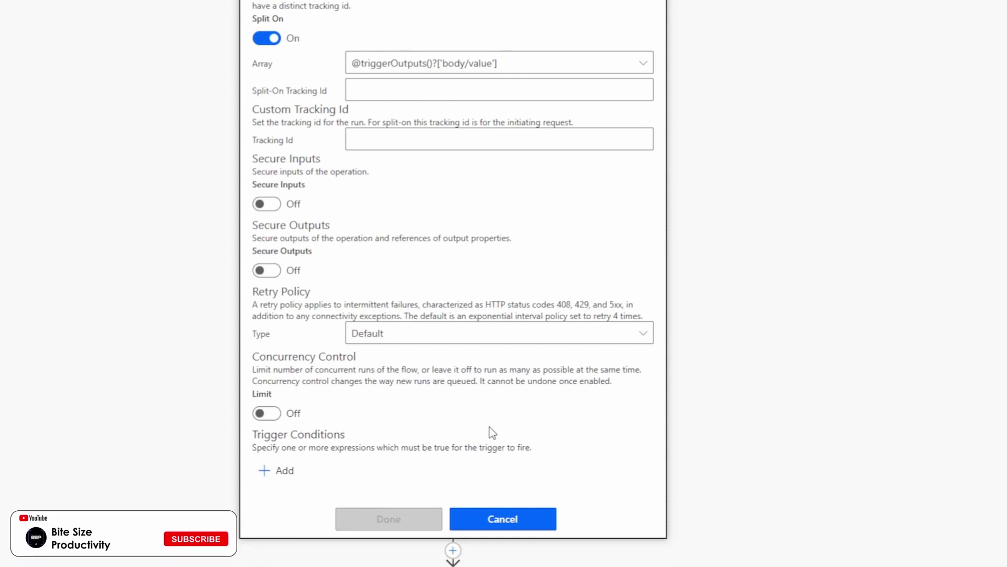
left_click(282, 472)
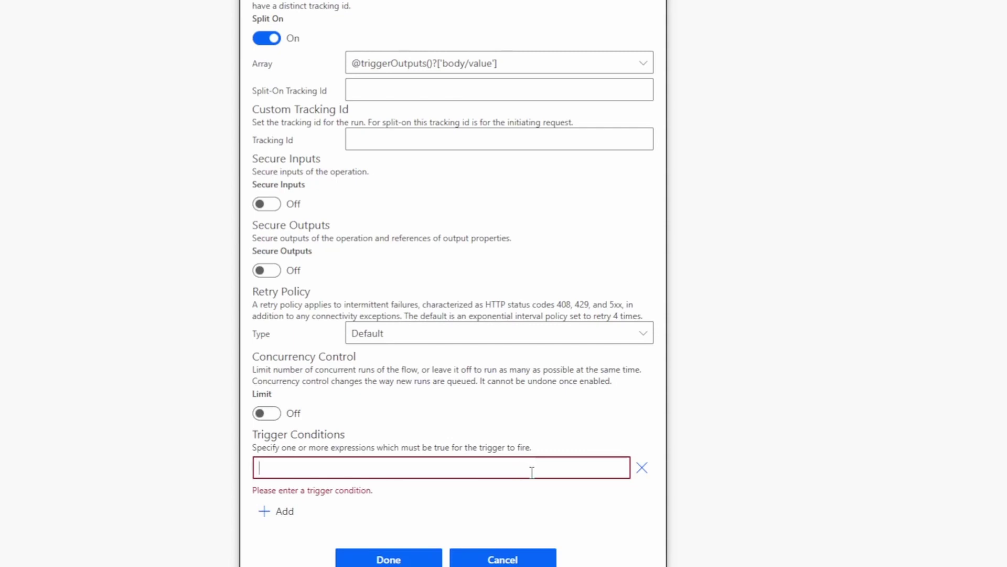
key("ctrl+v")
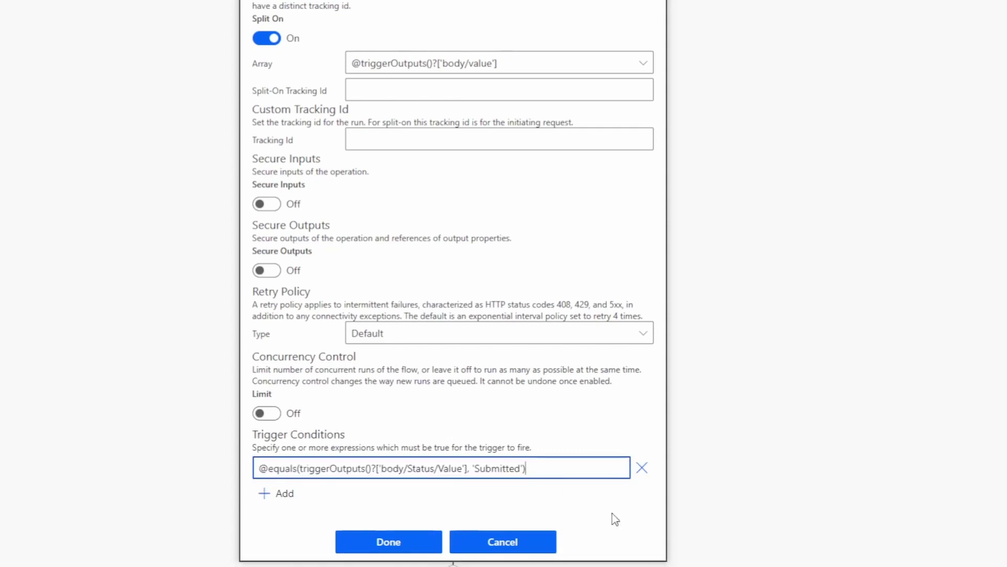
left_click(421, 549)
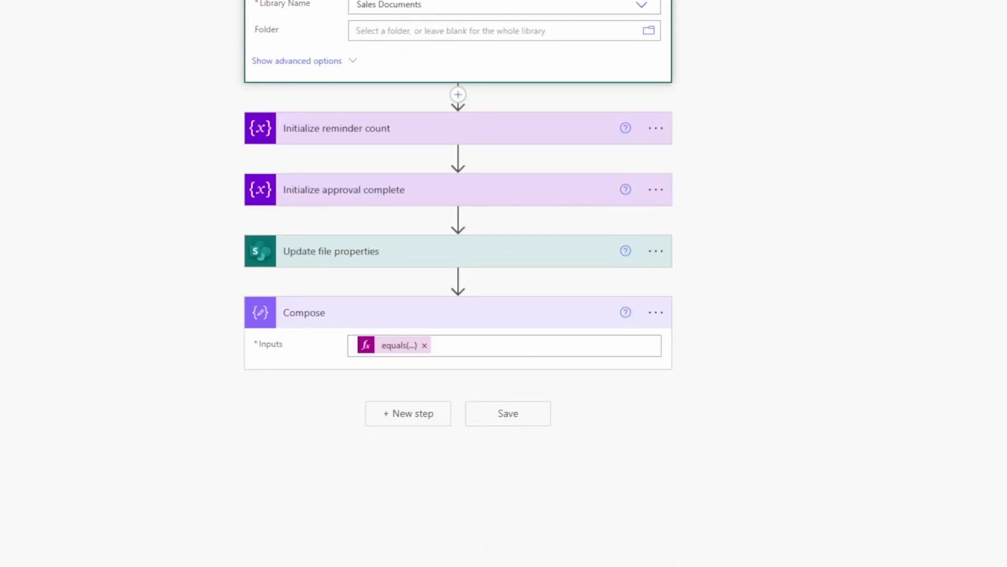
Save the flow and collapse the file trigger and Update file properties cards.
left_click(517, 263)
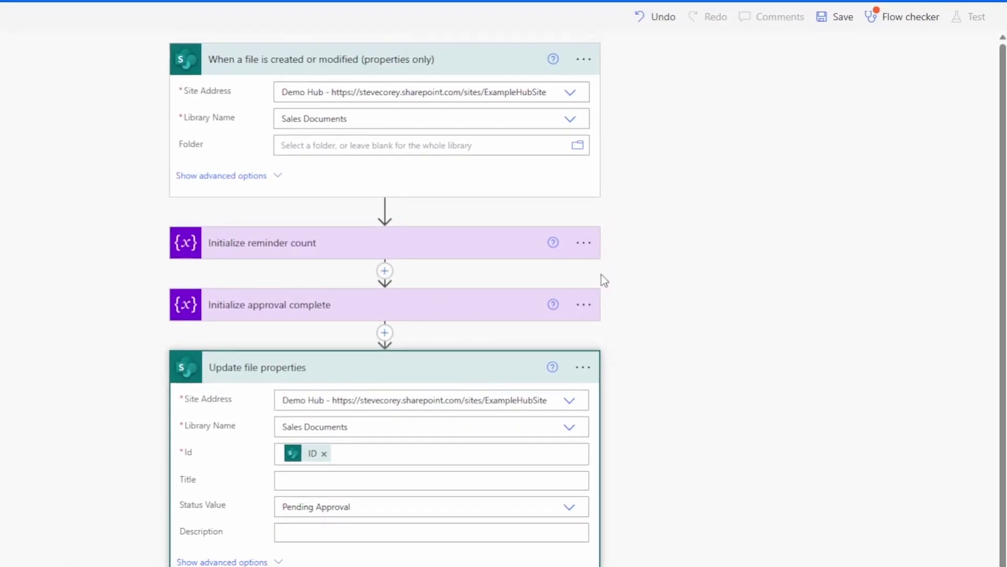
left_click(895, 21)
left_click(838, 24)
left_click(466, 86)
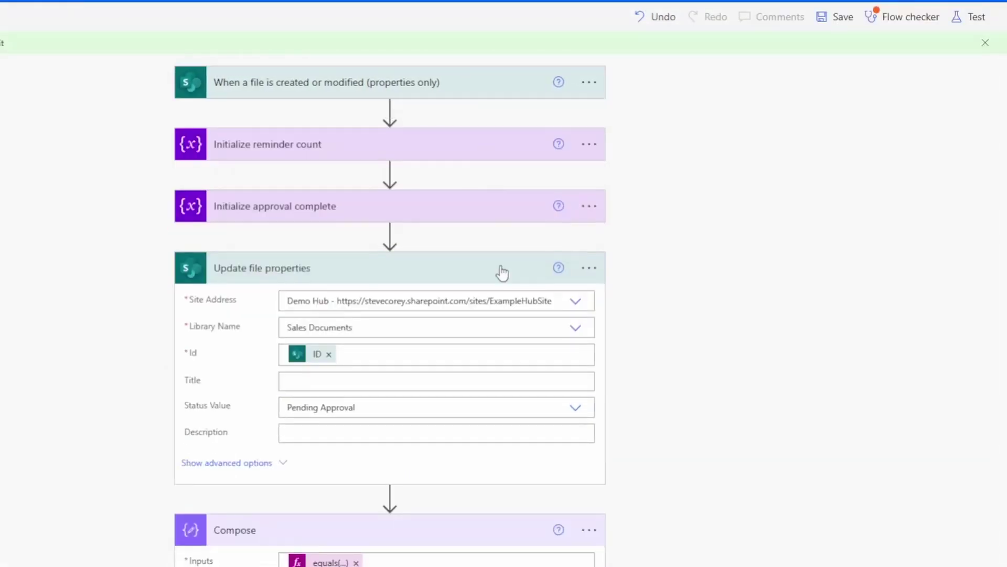
left_click(476, 275)
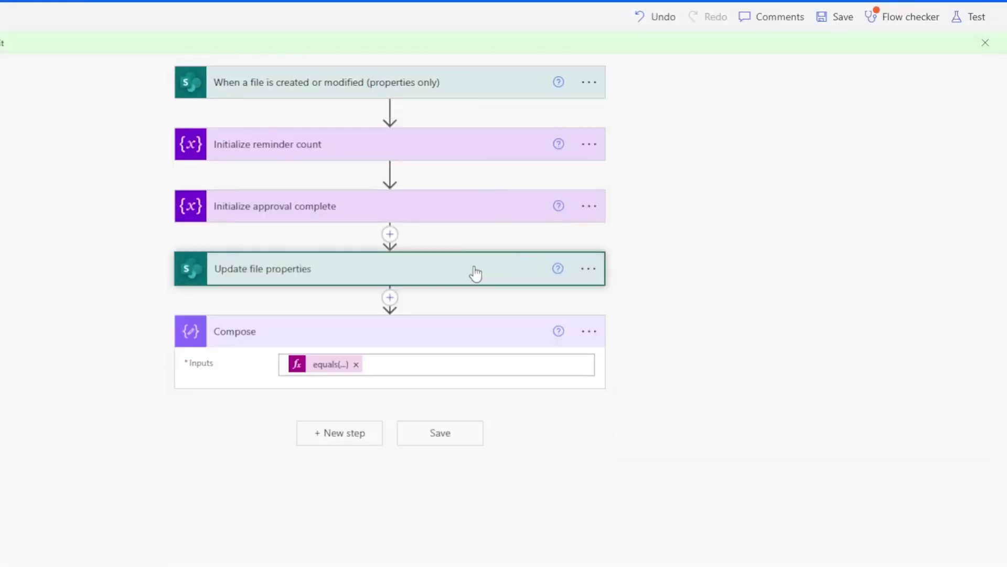
Delete the Compose action from the flow.
left_click(588, 330)
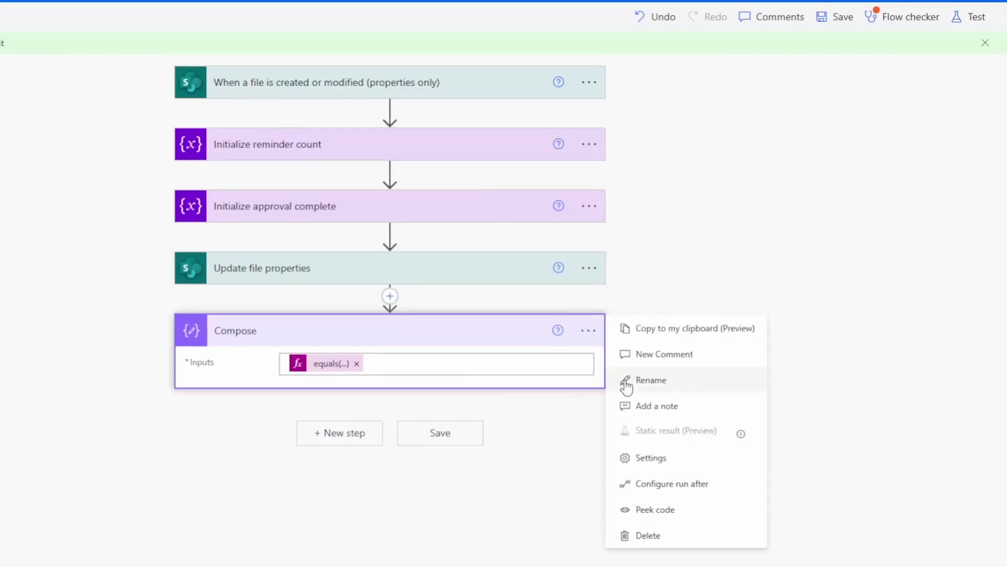
left_click(656, 535)
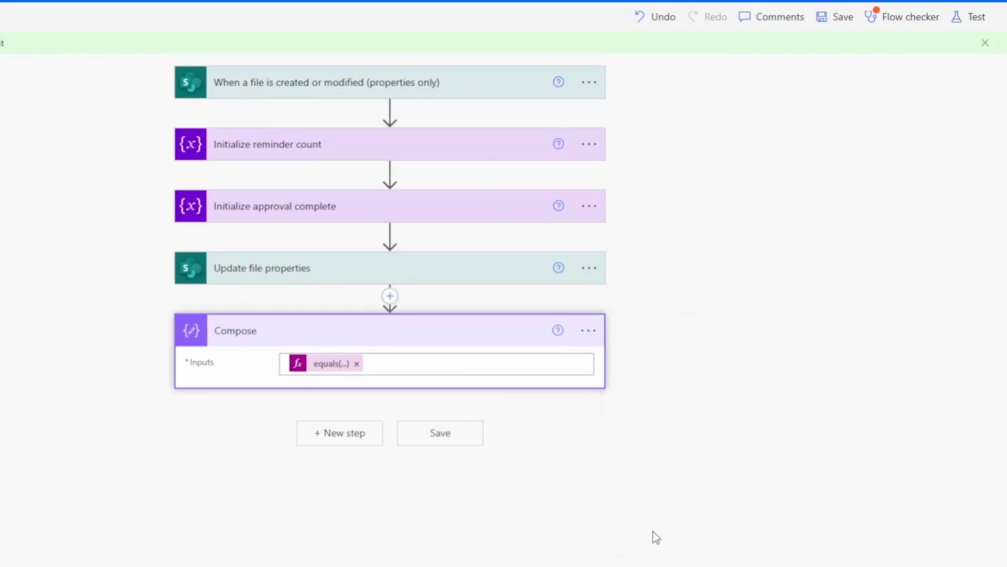
left_click(329, 363)
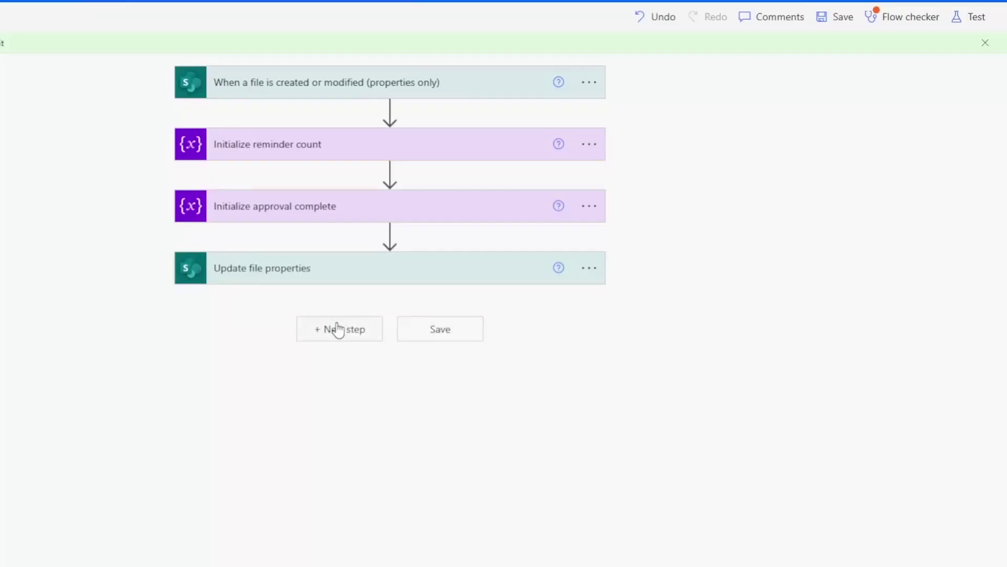
Add a Create an approval action below Update file properties with the approval type Approve/Reject - First to respond.
left_click(337, 329)
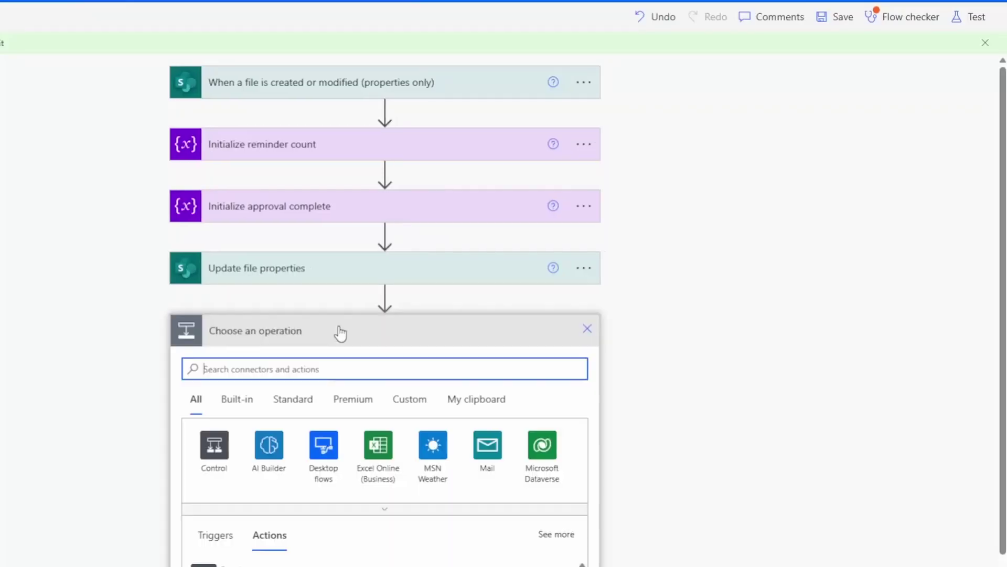
type("create approval")
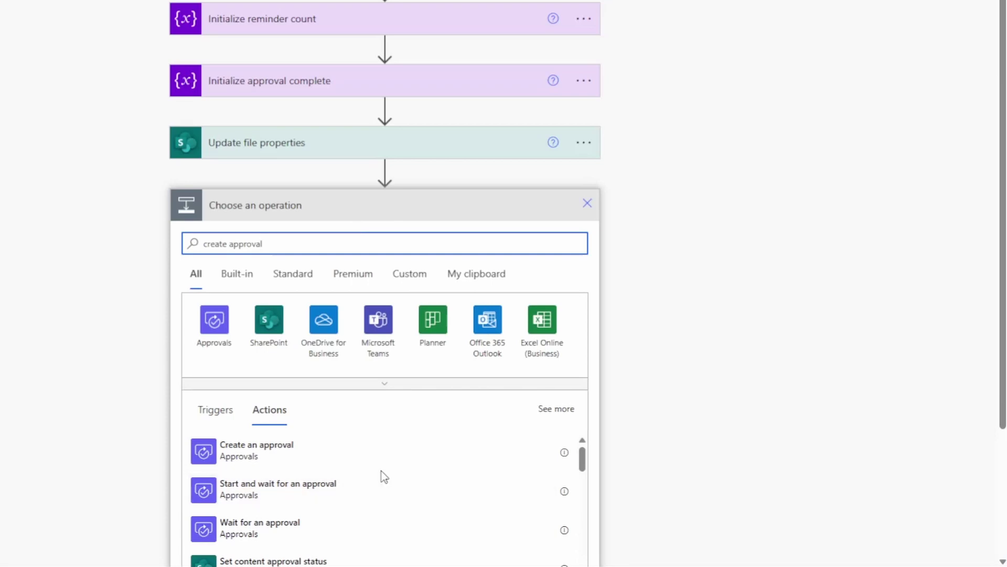
left_click(357, 459)
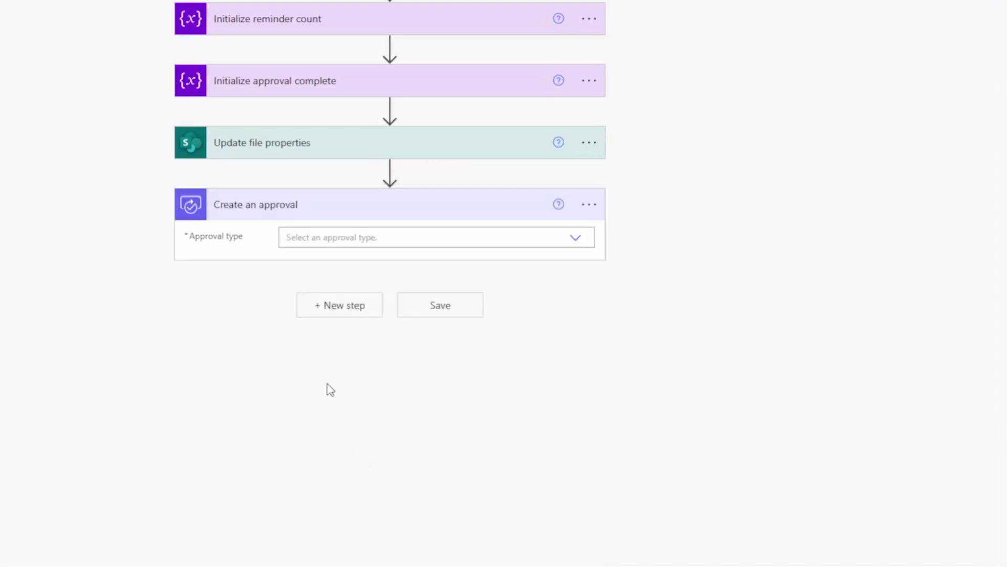
left_click(576, 238)
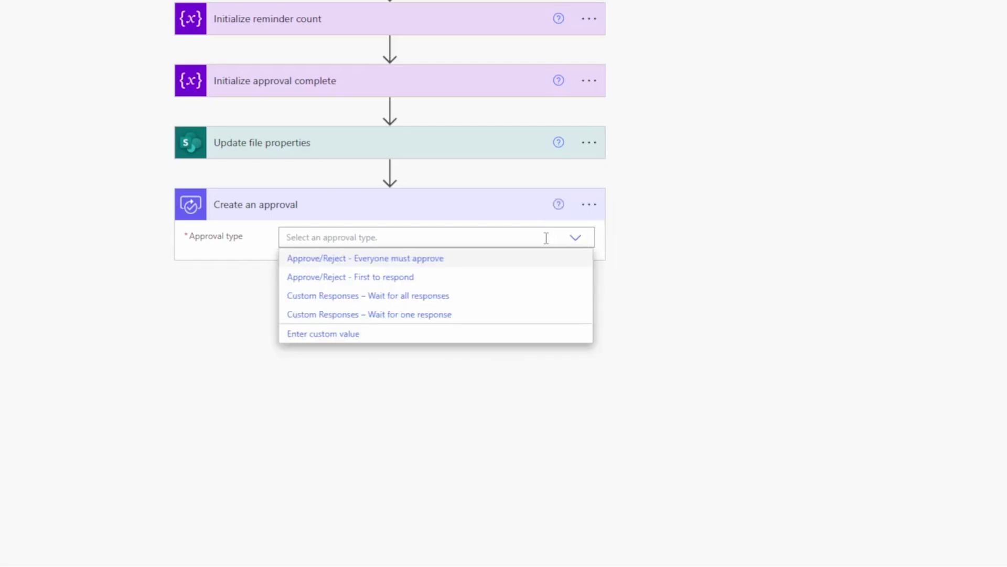
left_click(399, 281)
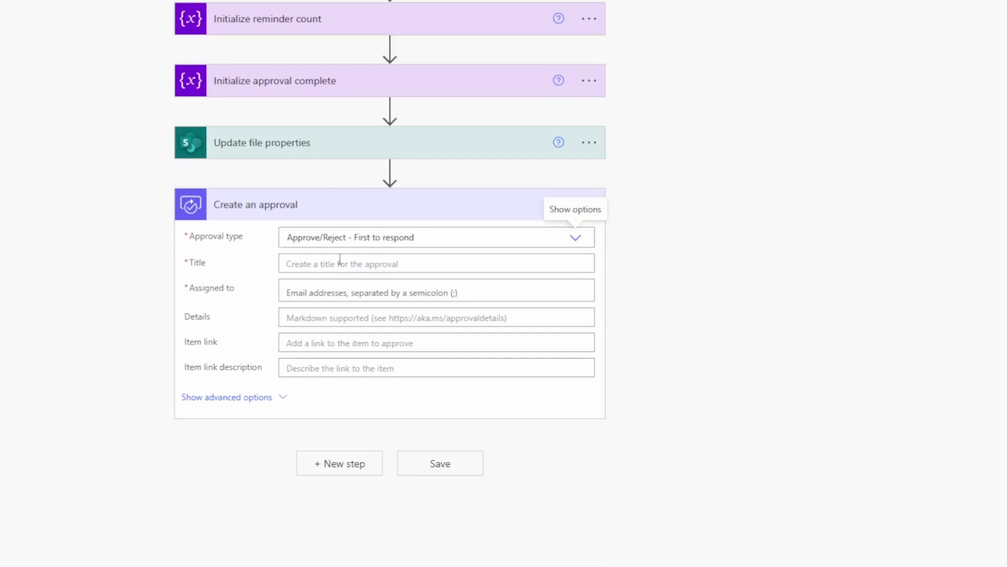
Assign the approval to the reviewer found by name and title it 'Document Review Needed'.
left_click(343, 262)
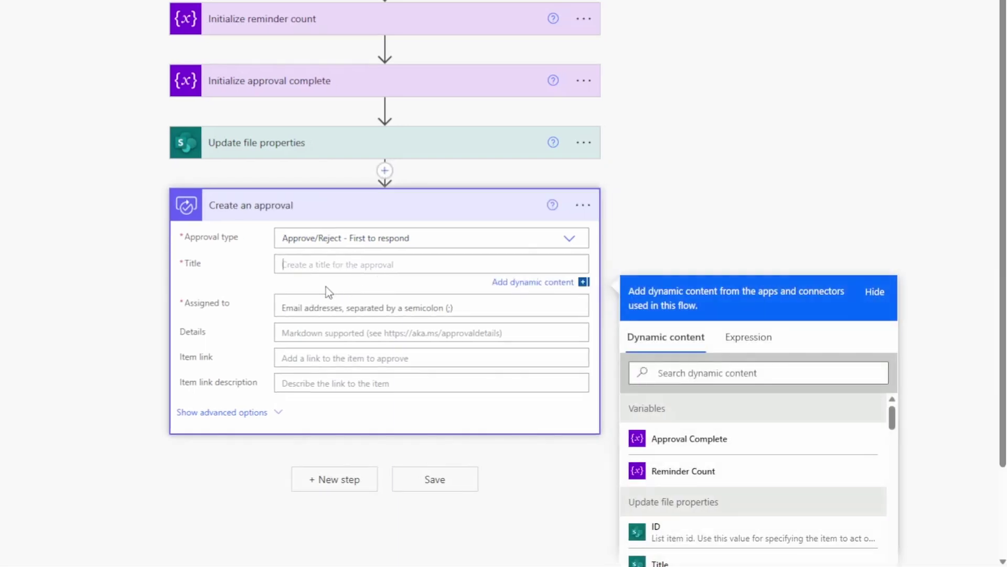
left_click(354, 315)
type("ade")
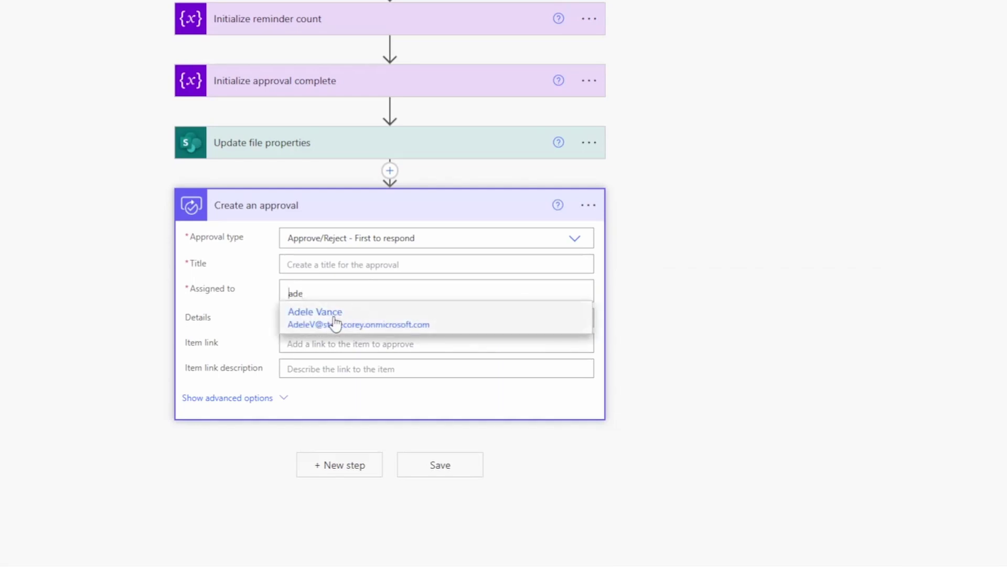
left_click(332, 322)
left_click(411, 267)
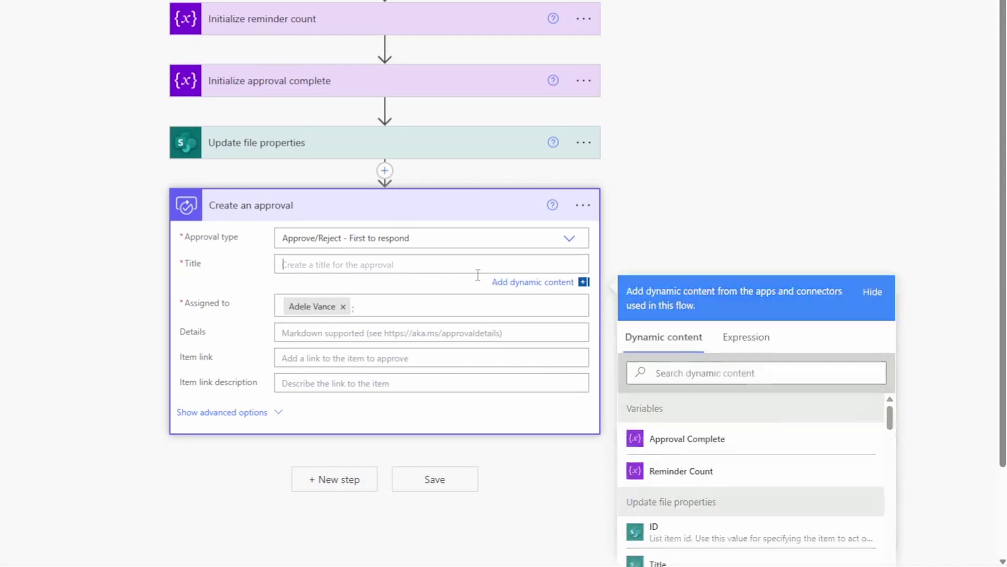
type("Document")
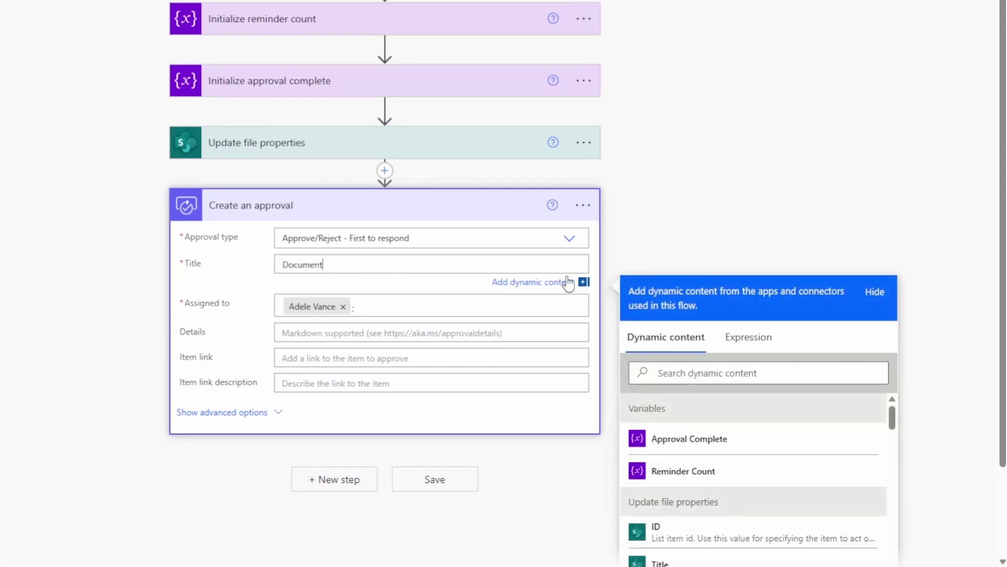
type(" Review Needed")
Fill the approval's details with a message asking to review the submitted document and approve or reject it using the controls provided.
left_click(438, 336)
scroll(387, 312, "down", 2)
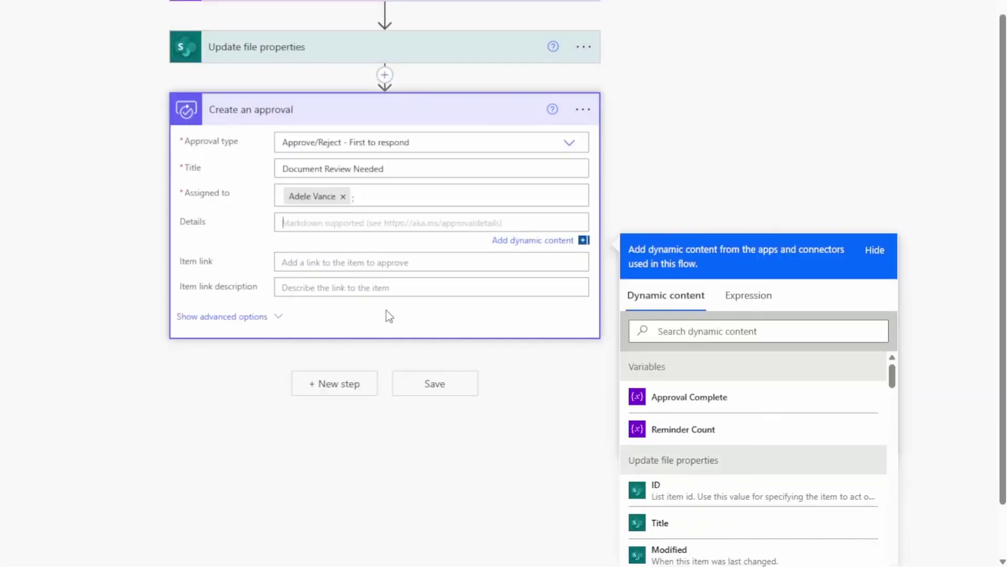
type("/doca")
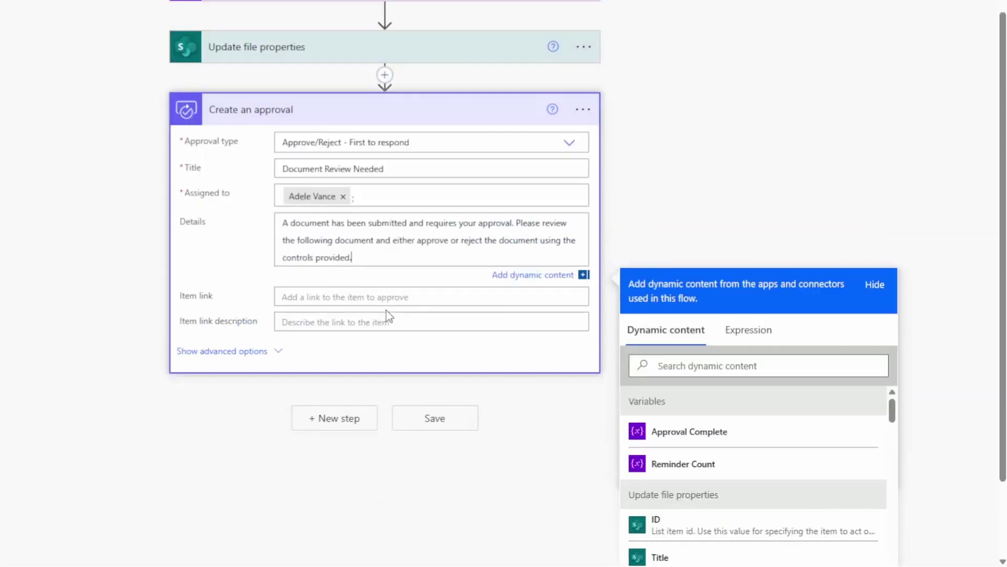
Set the approval's item link to the file trigger's Link to item dynamic value.
key("Tab")
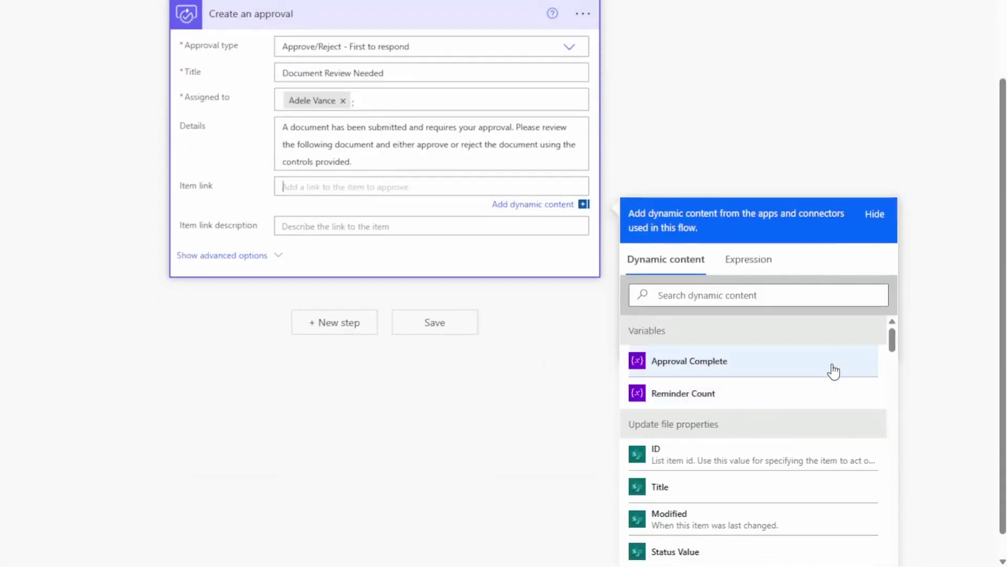
scroll(920, 337, "down", 1)
left_click_drag(892, 312, 886, 485)
scroll(892, 520, "down", 3)
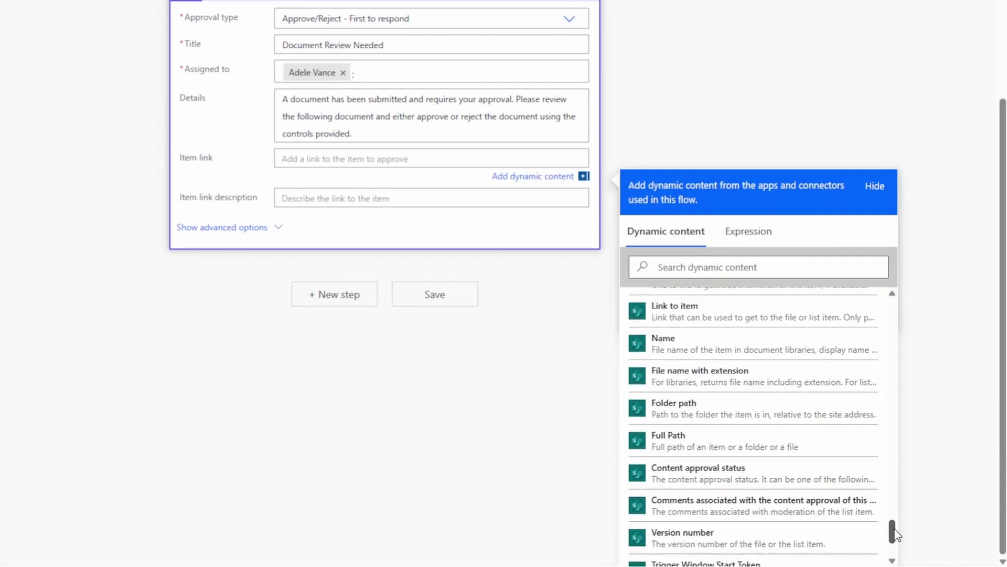
scroll(891, 532, "up", 2)
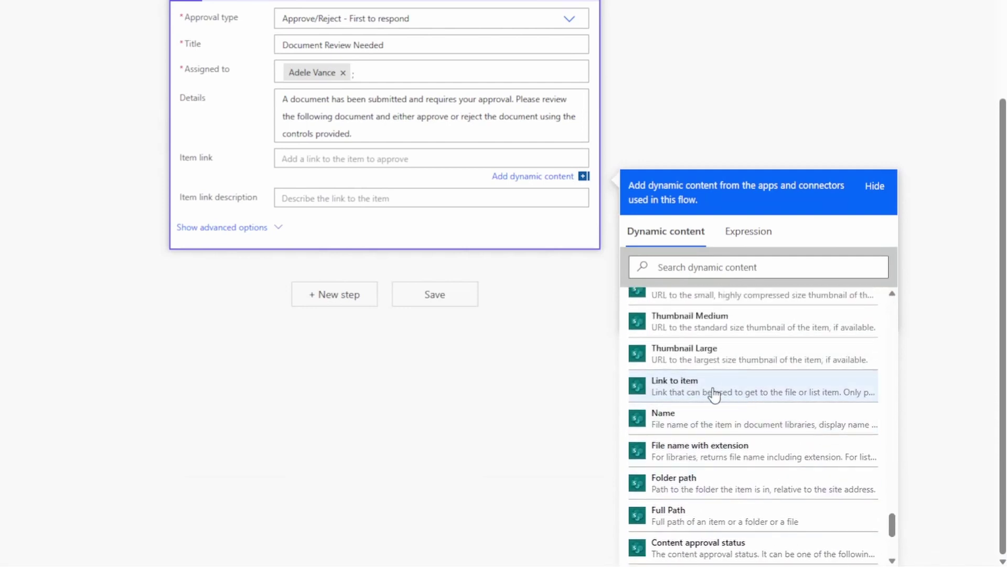
left_click(715, 394)
Set the item link description to the file trigger's Name dynamic value and collapse the approval action.
left_click(416, 199)
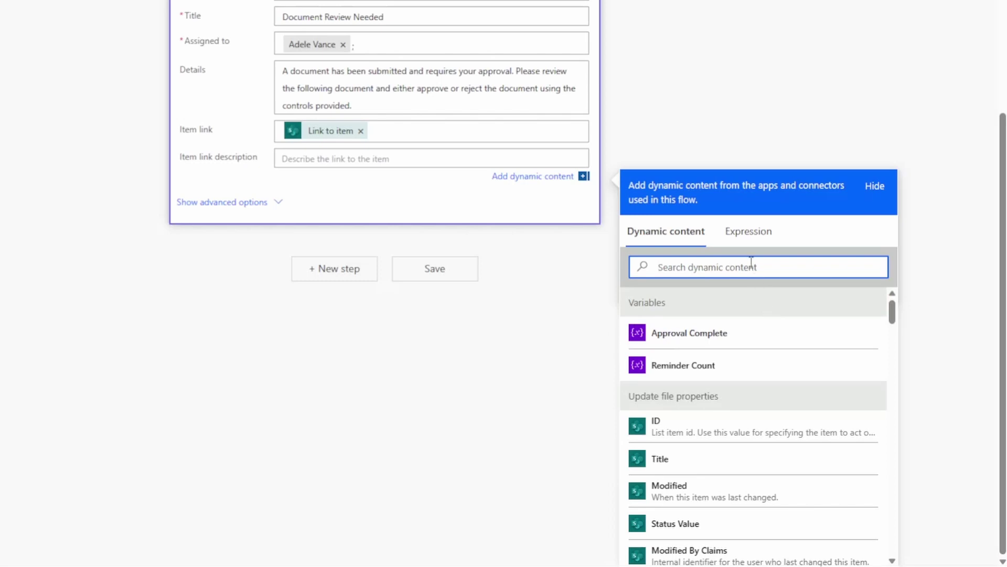
type("name")
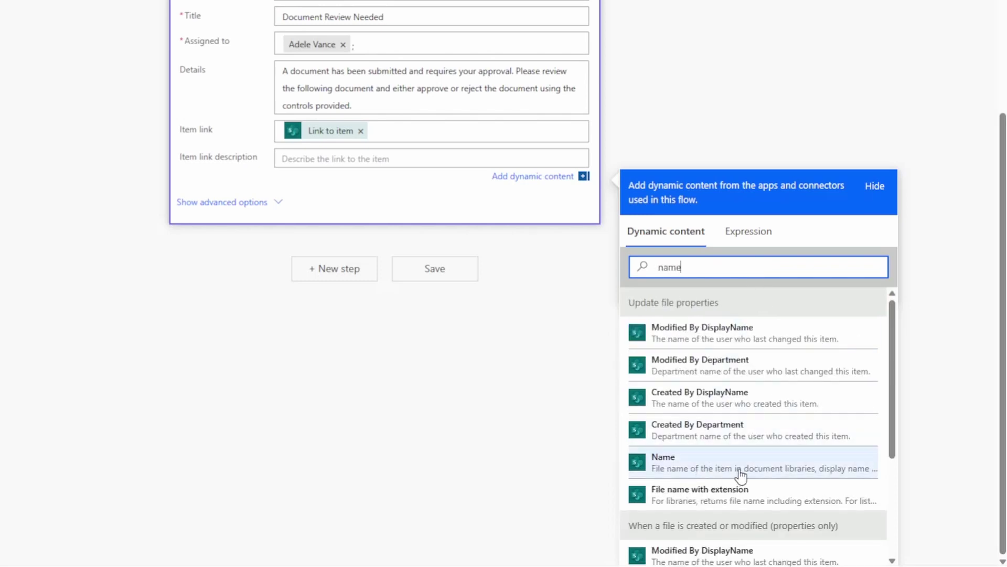
scroll(854, 443, "down", 3)
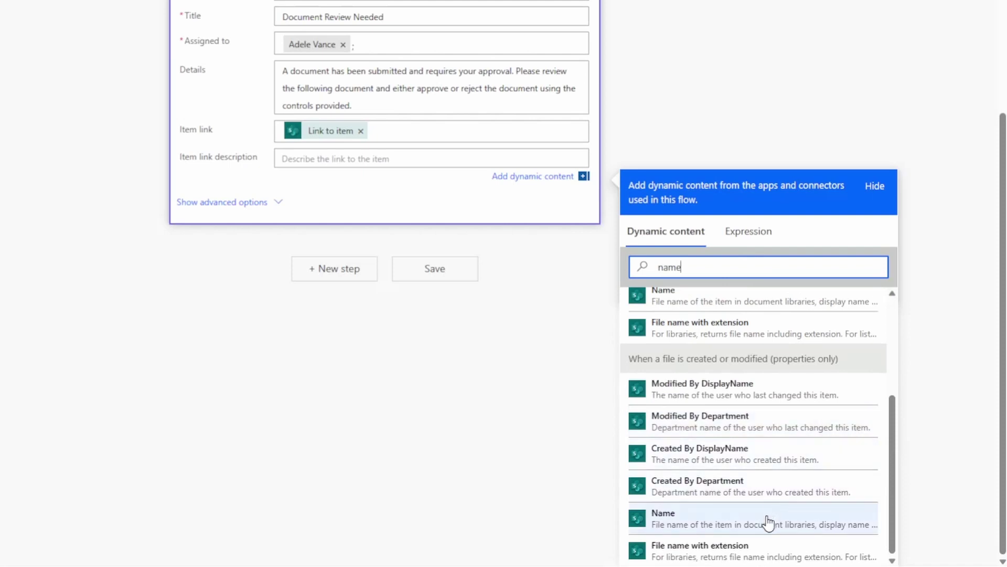
left_click(766, 521)
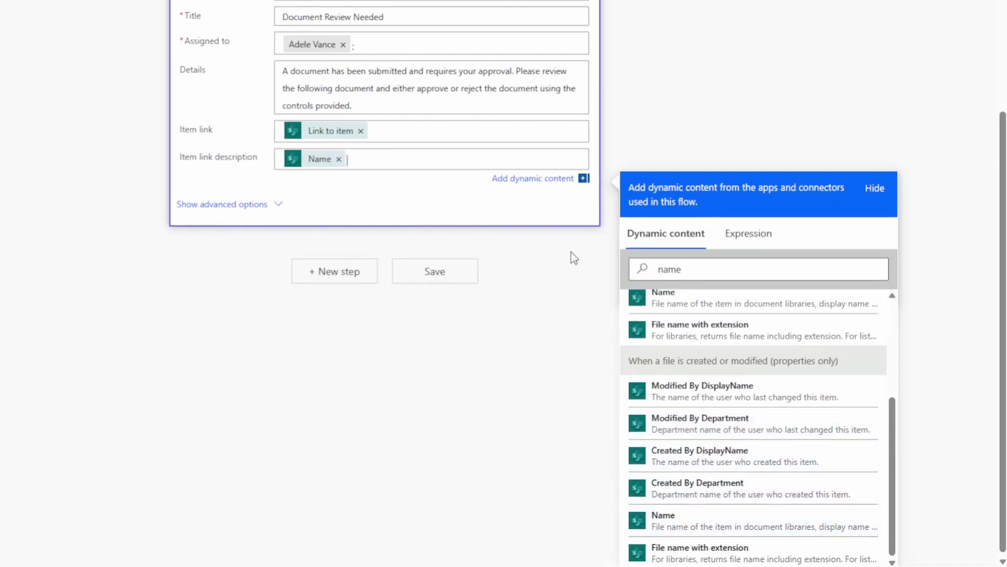
left_click(724, 69)
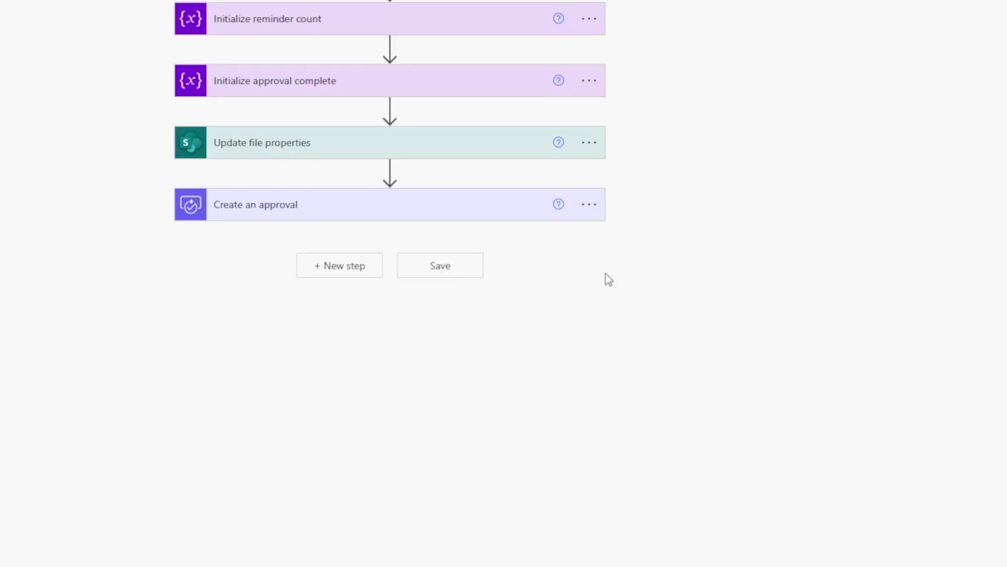
Add a Do until control below the Create an approval action.
left_click(328, 270)
left_click(213, 374)
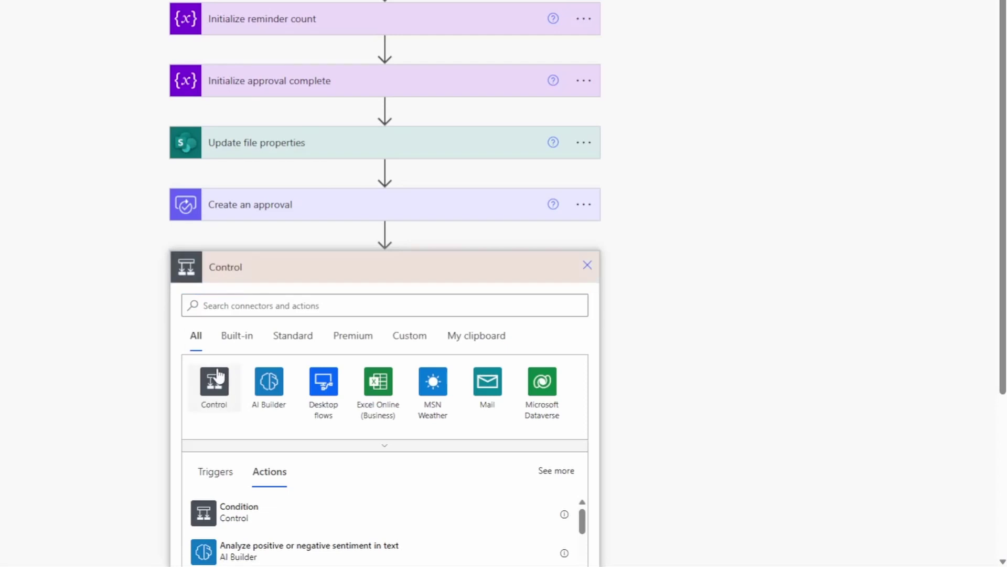
scroll(140, 362, "down", 4)
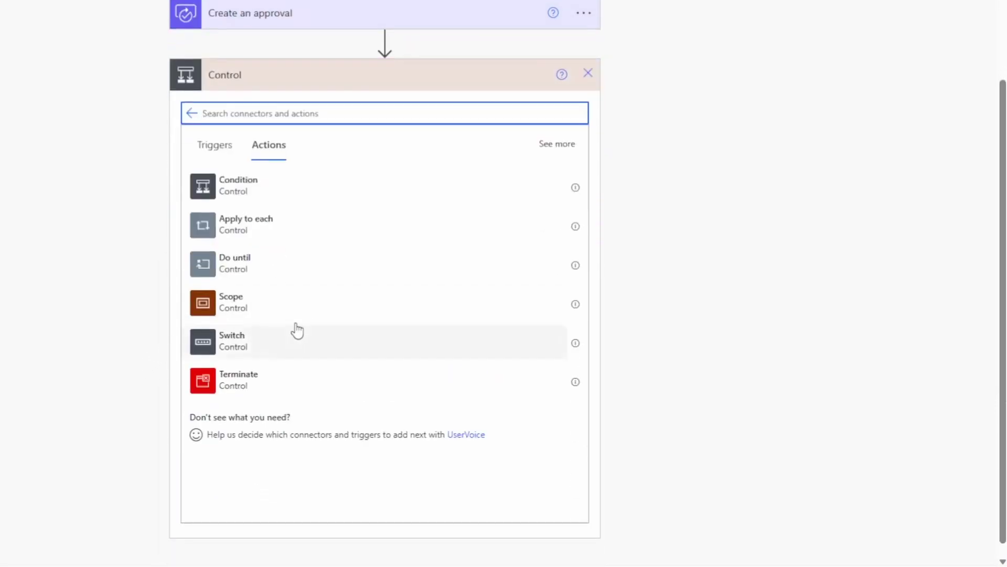
left_click(300, 272)
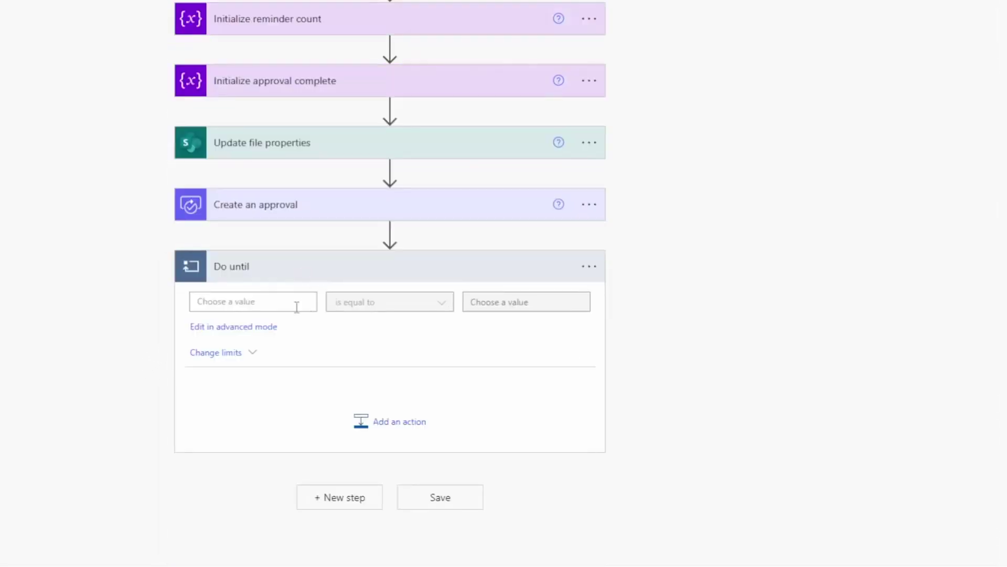
Define the Do until condition so that the Approval Complete variable is equal to the expression true.
left_click(260, 300)
scroll(146, 297, "down", 1)
scroll(145, 297, "down", 2)
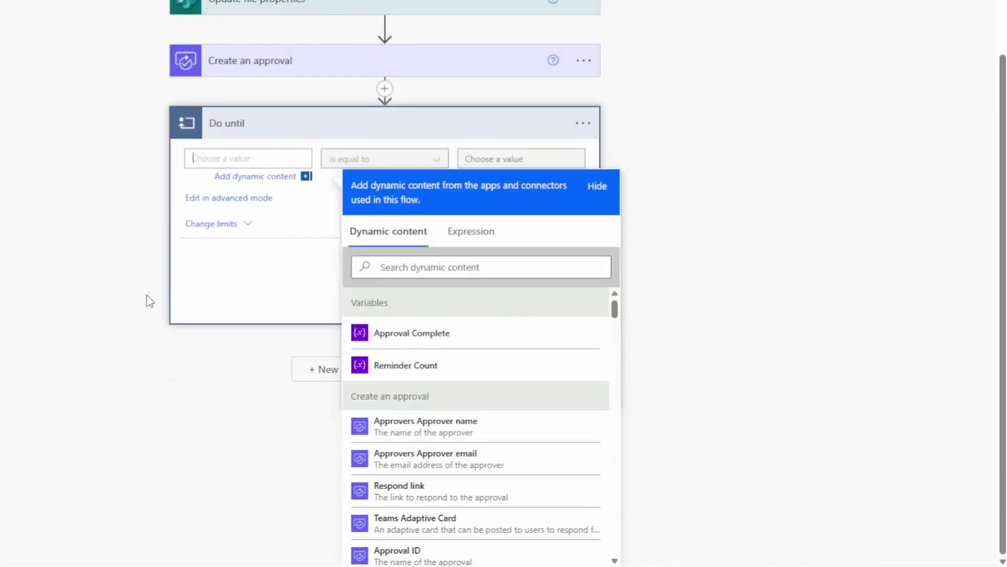
left_click(458, 345)
left_click(518, 155)
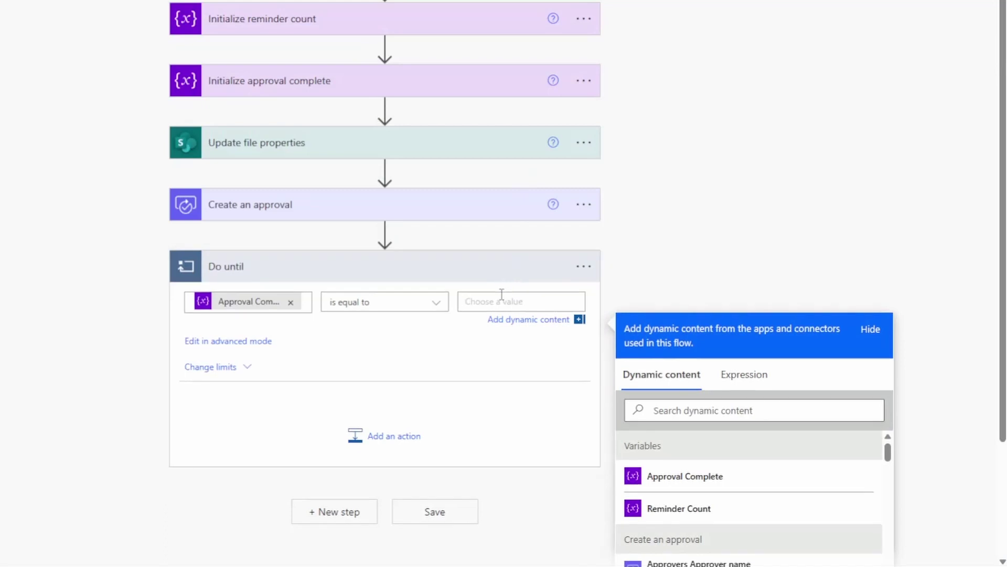
left_click(744, 374)
type("tru")
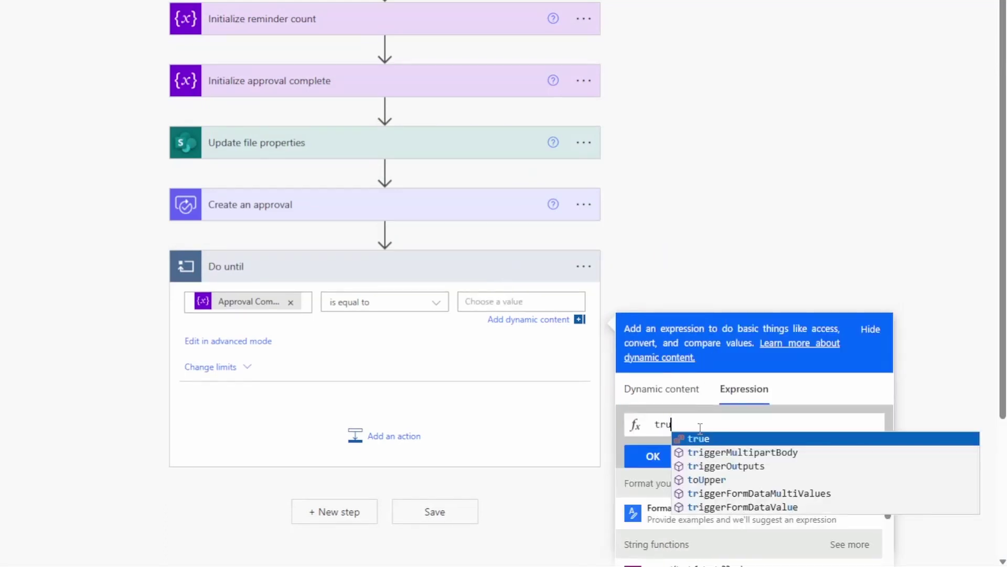
left_click(690, 439)
left_click(653, 456)
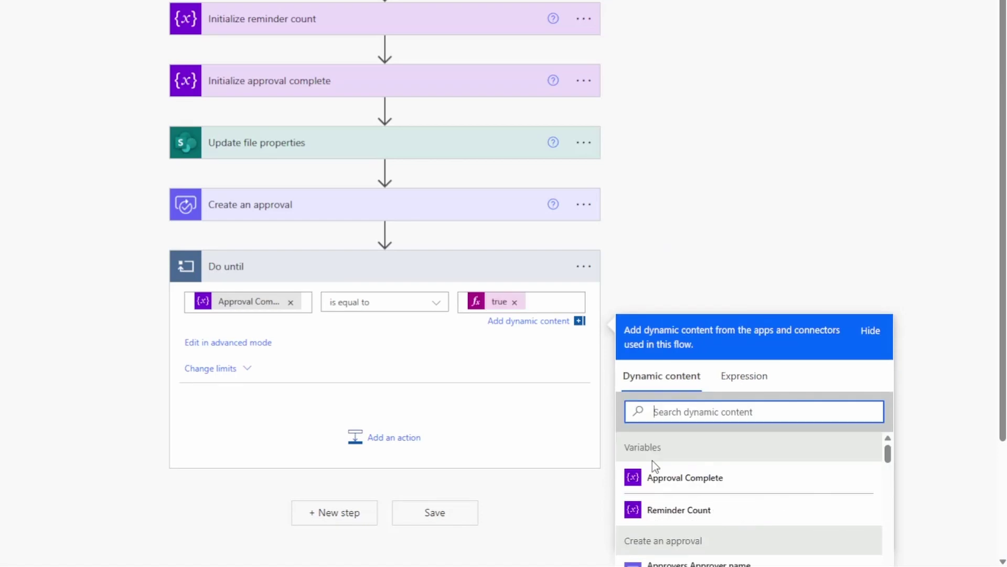
left_click(338, 363)
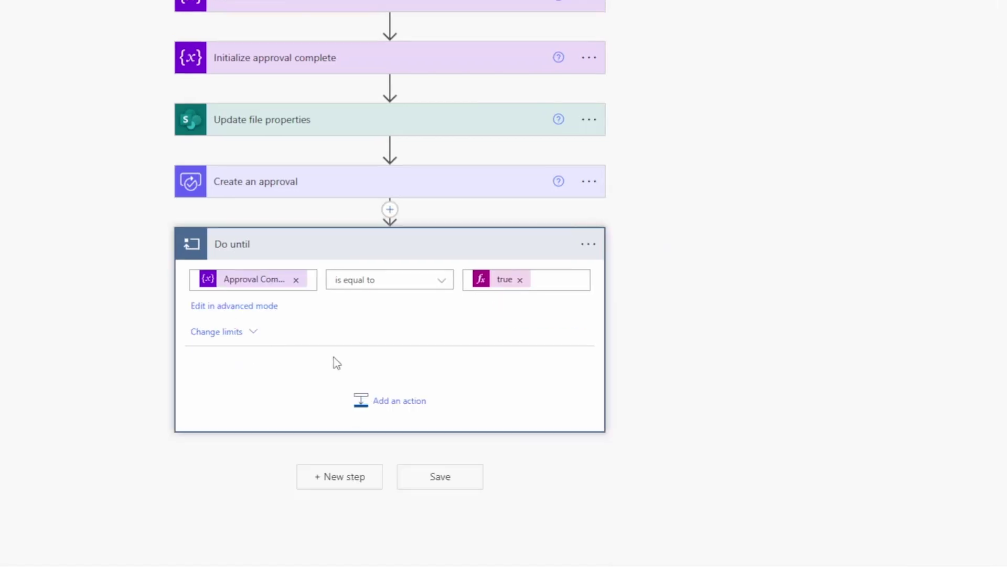
Set the Do until loop's timeout limit to P30D and collapse the limits.
left_click(253, 332)
left_click(225, 420)
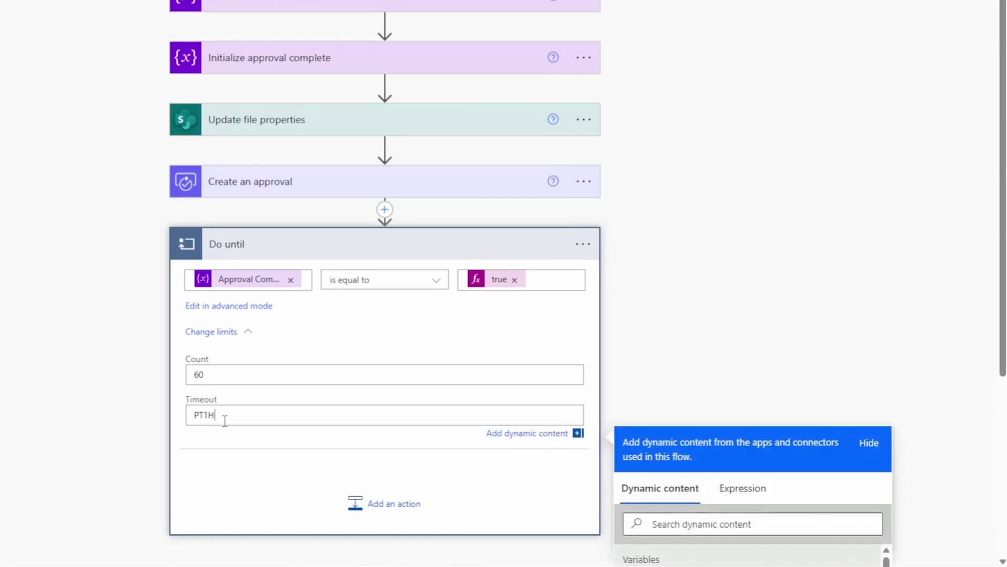
key("BackSpace")
key("BackSpace")
key("BackSpace")
type("30D")
left_click(242, 338)
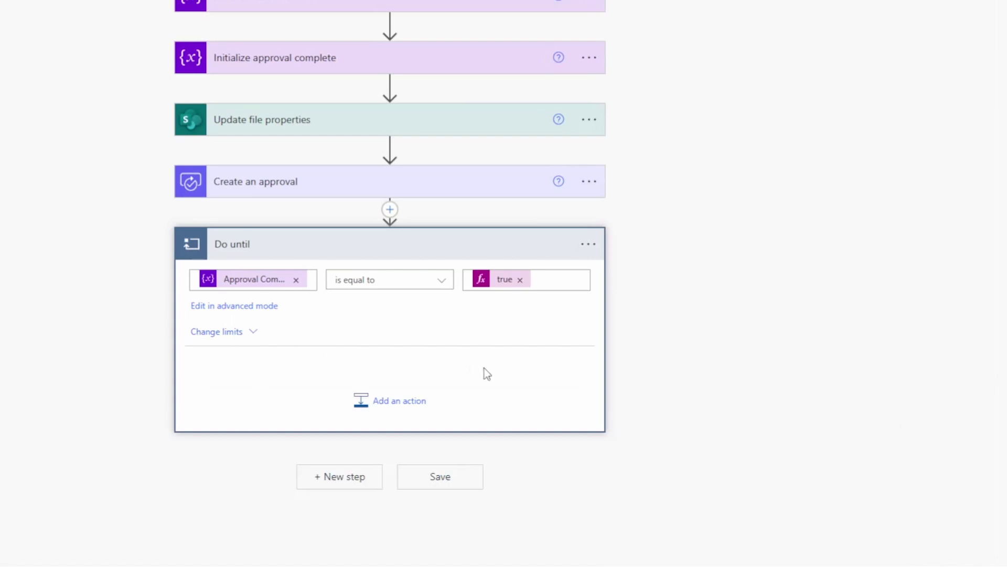
Add the Approvals action Wait for an approval inside the Do until loop.
left_click(414, 410)
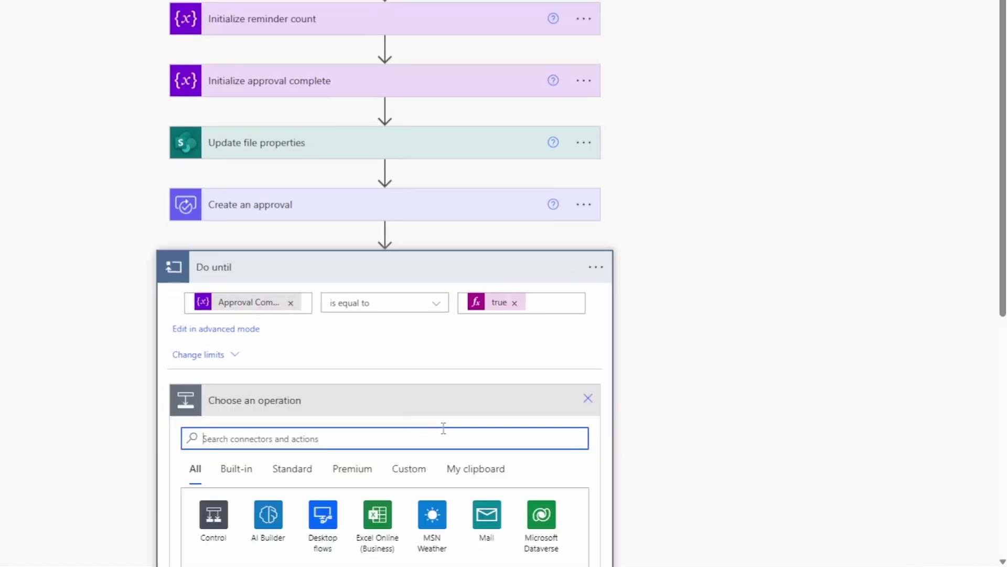
scroll(472, 419, "down", 4)
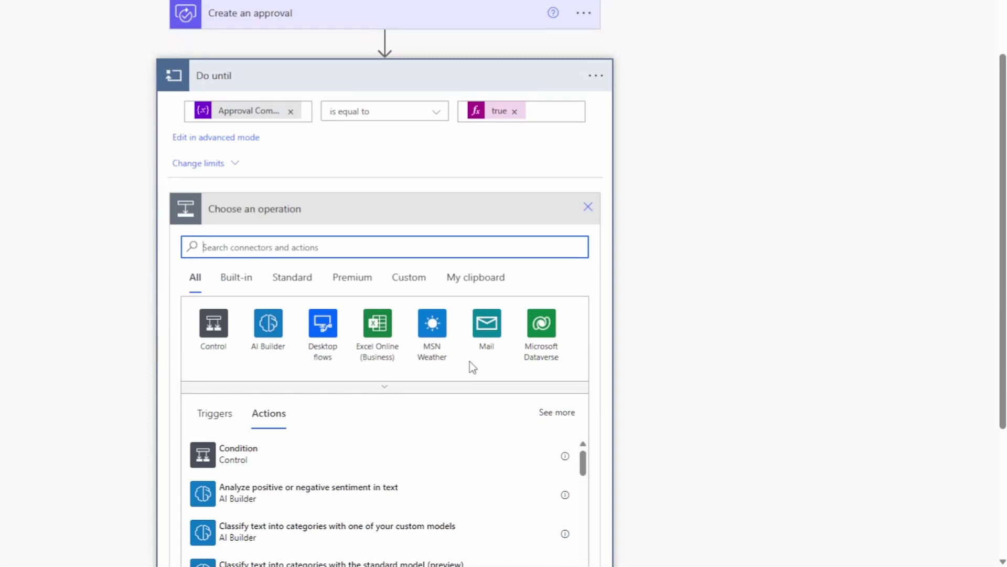
type("awit")
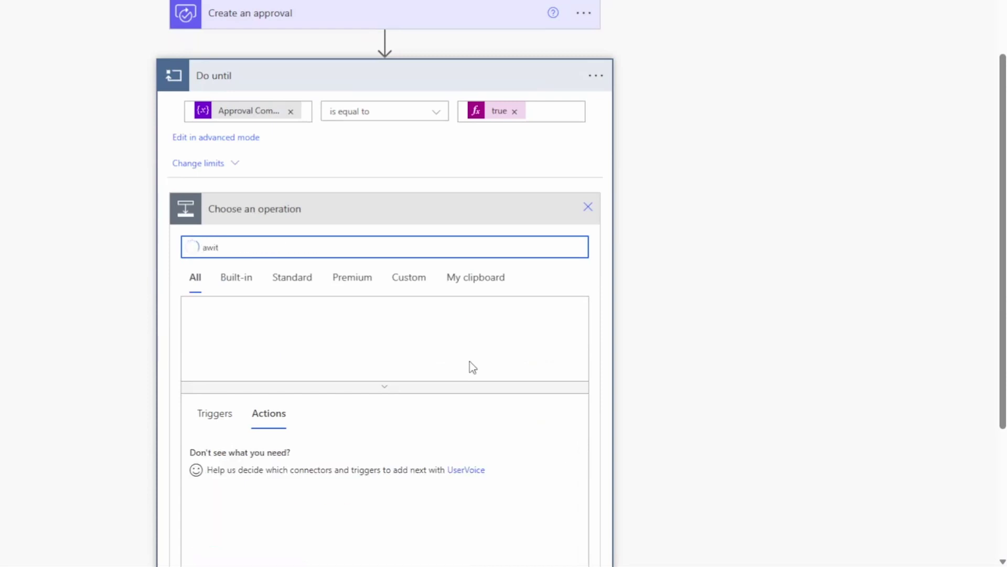
key("BackSpace")
key("BackSpace")
key("BackSpace")
key("BackSpace")
type("wait")
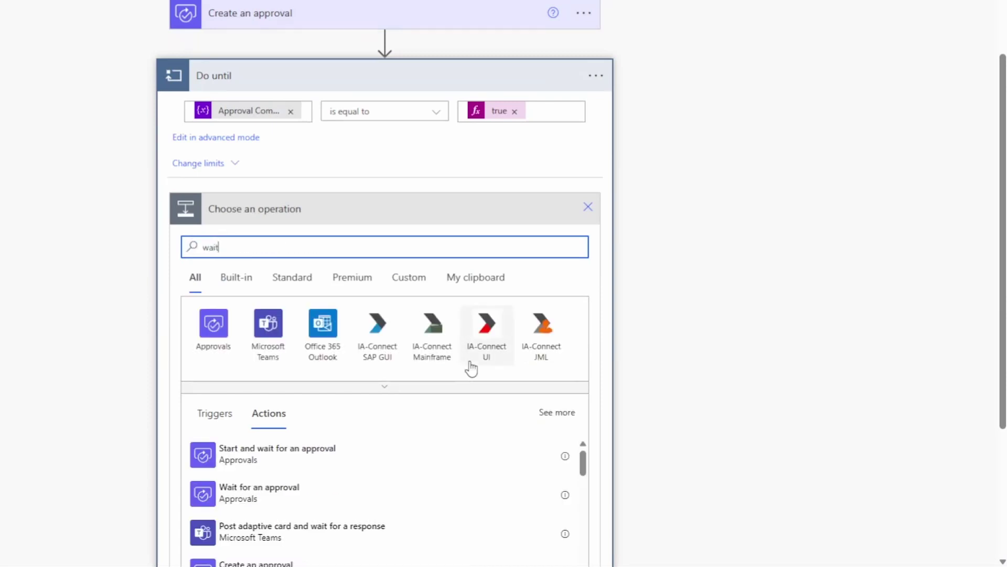
left_click(317, 507)
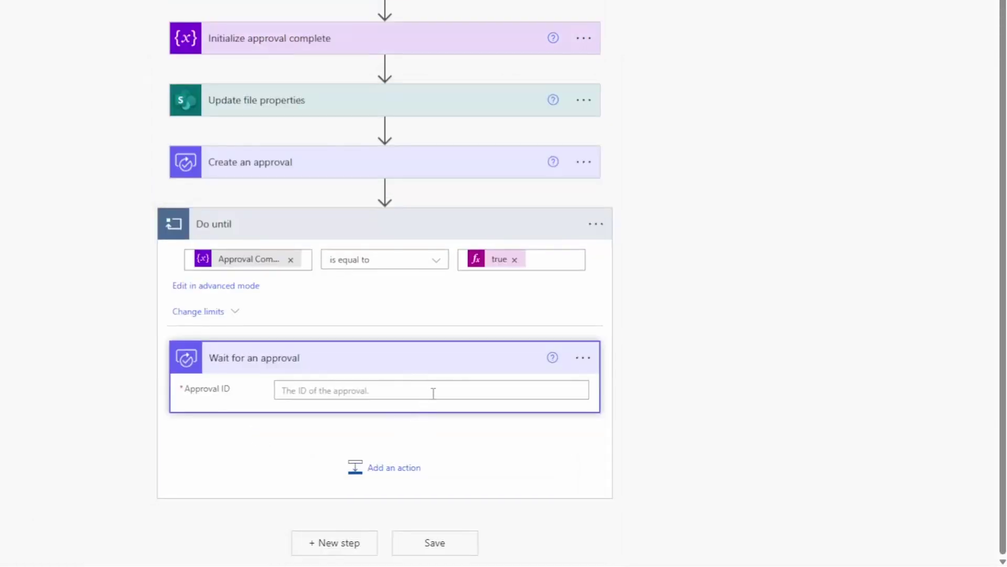
Set the Approval ID of the Wait for an approval action to the Approval ID dynamic value from Create an approval.
left_click(416, 391)
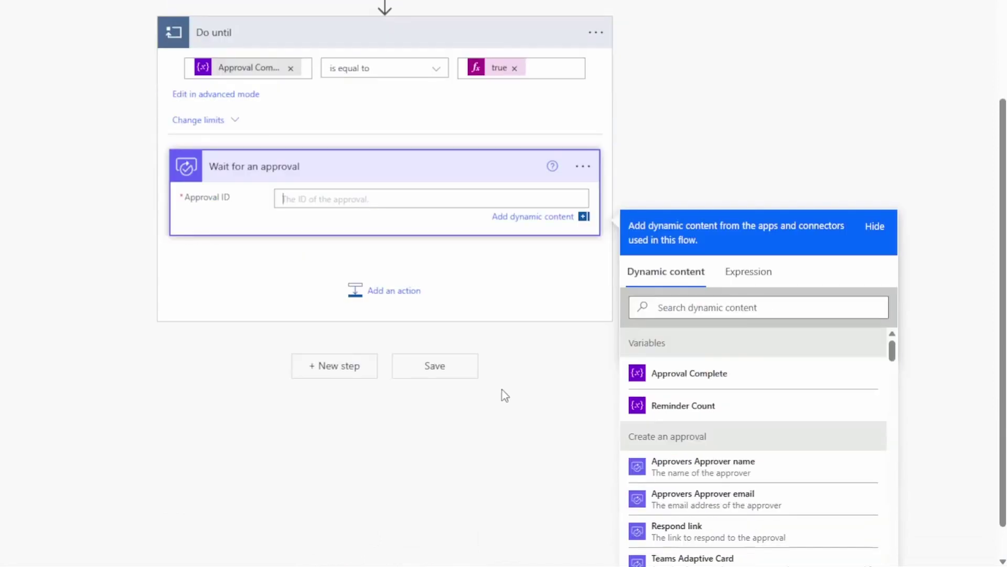
scroll(939, 345, "down", 1)
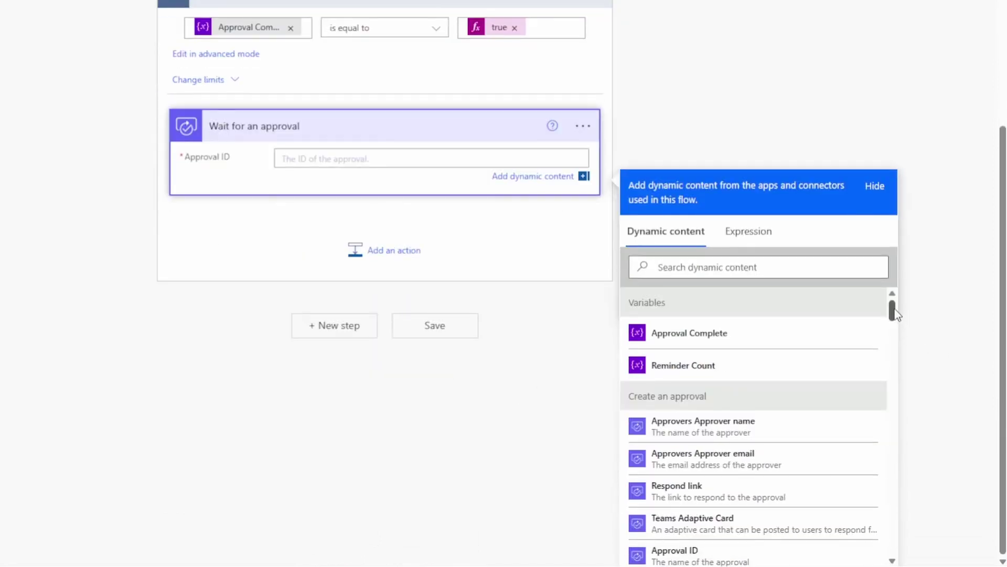
scroll(819, 391, "down", 2)
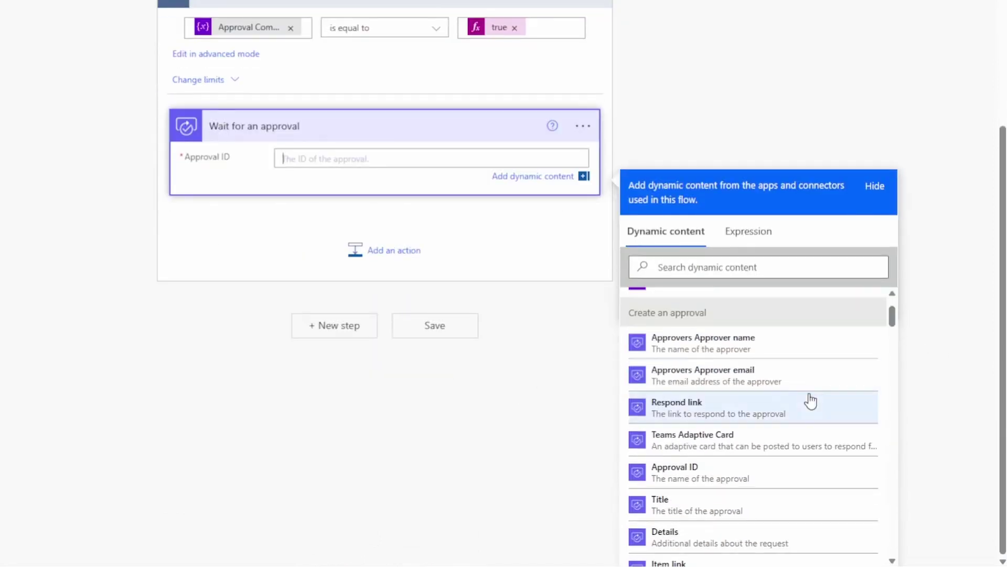
left_click(747, 475)
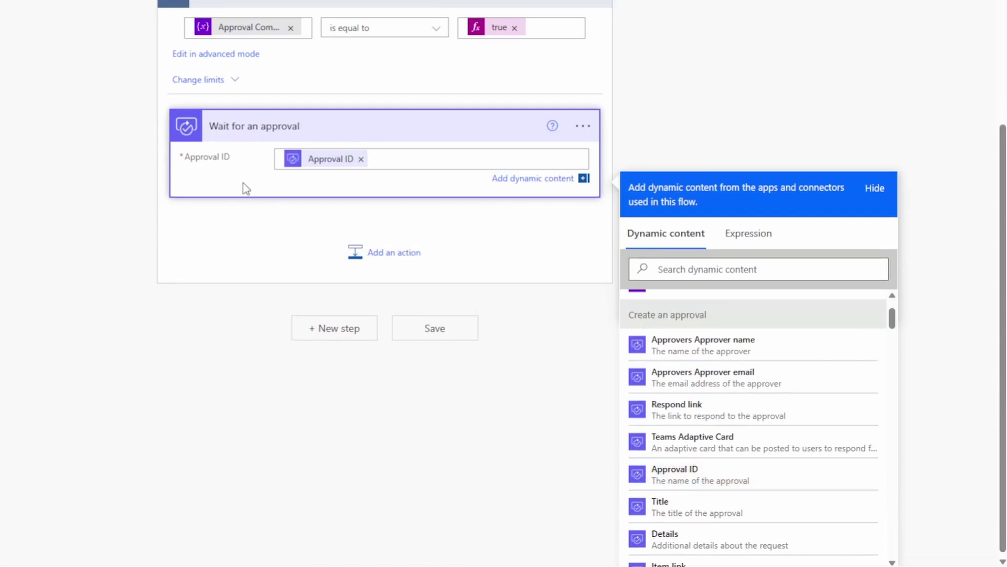
left_click(251, 209)
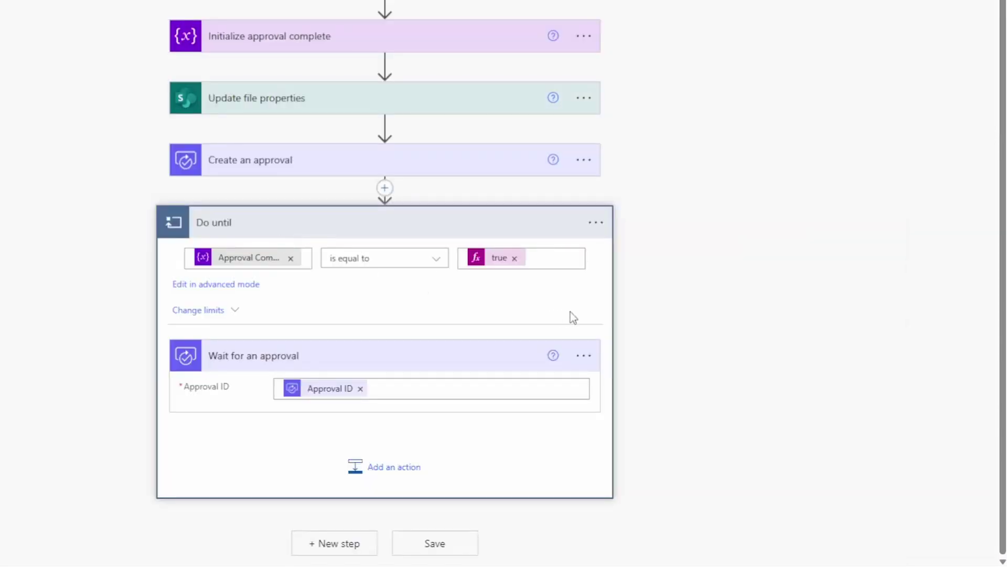
Set the timeout duration of the Wait for an approval action to P7D in its settings and collapse the action.
left_click(586, 359)
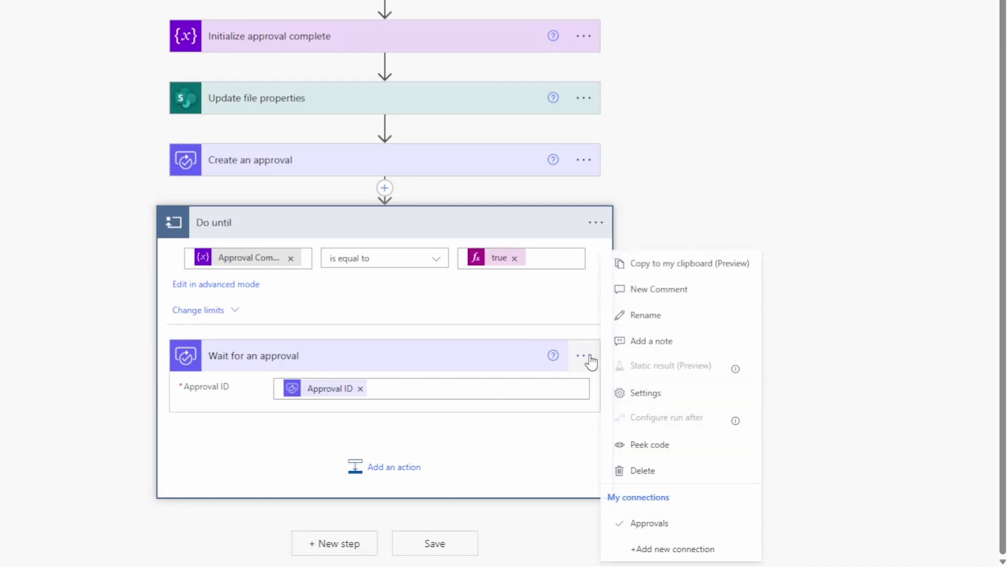
left_click(659, 393)
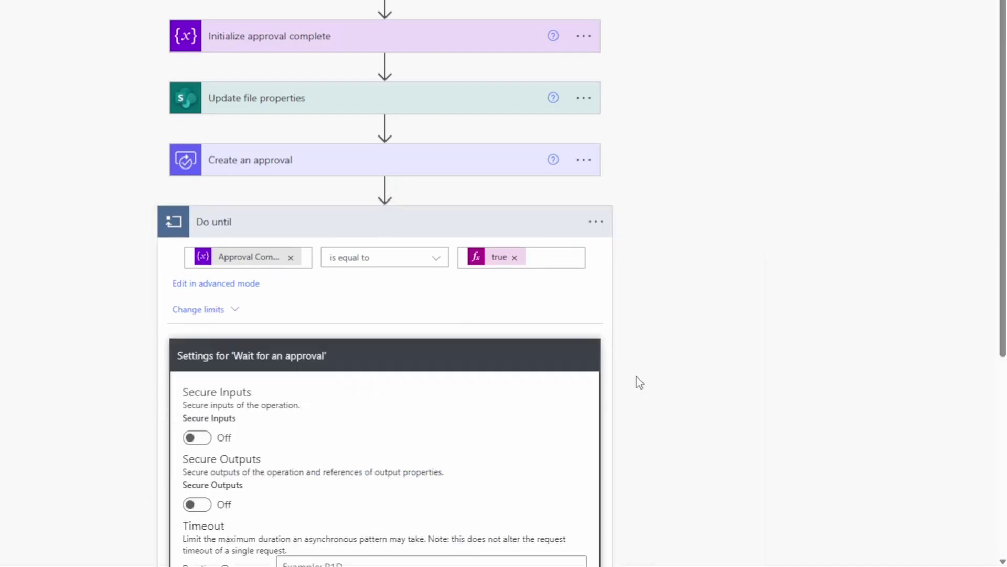
scroll(636, 376, "down", 5)
left_click(336, 283)
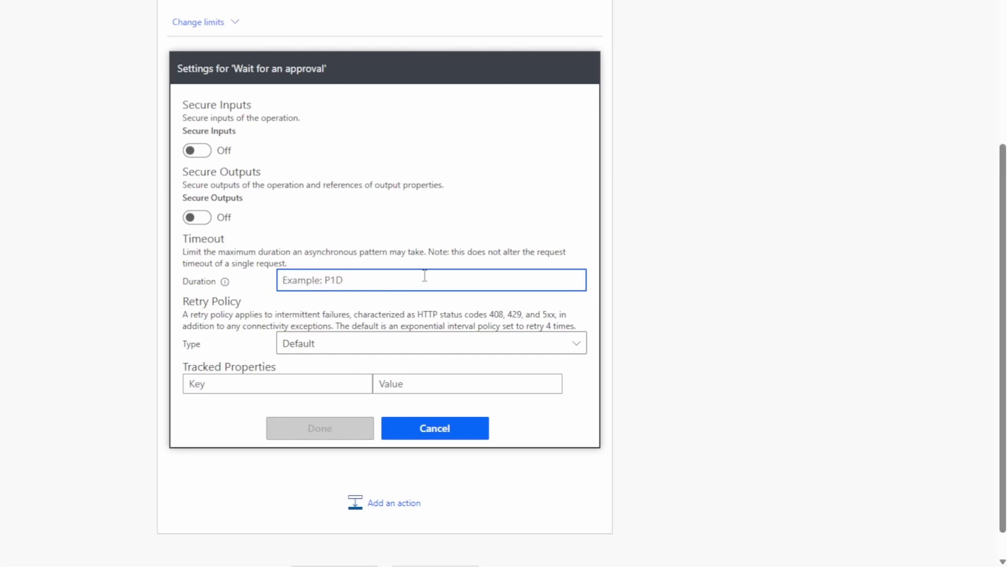
type("P7D")
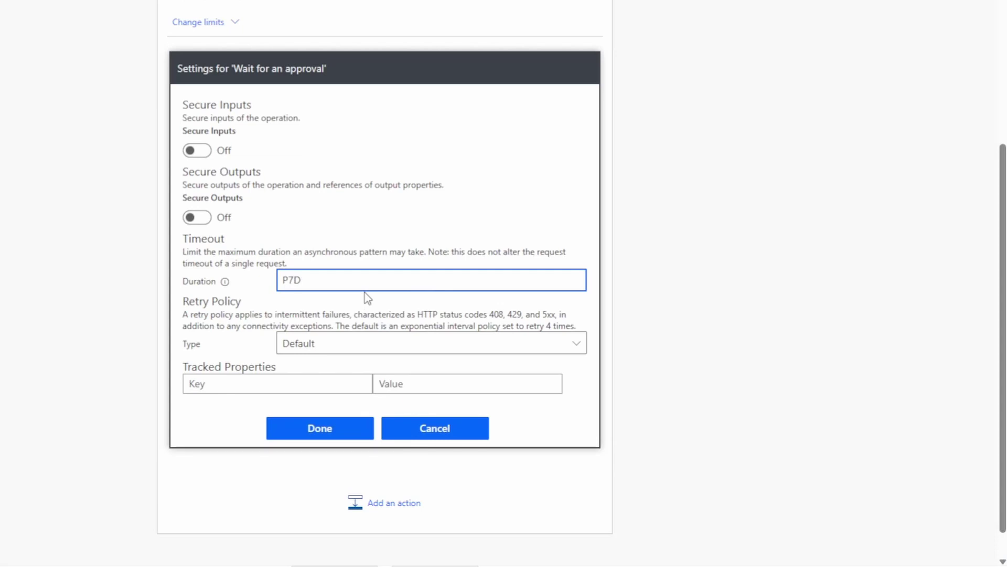
left_click(339, 434)
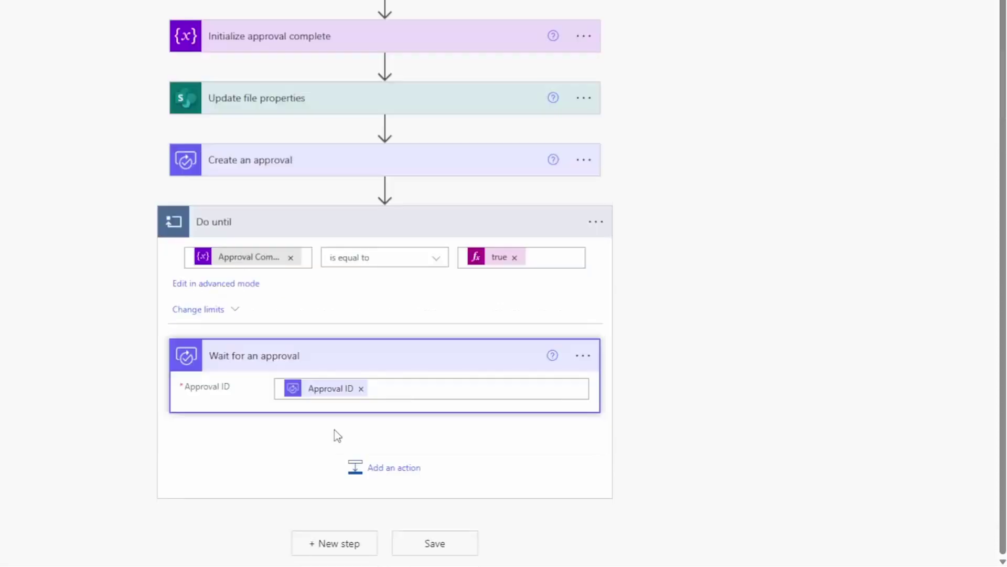
left_click(517, 364)
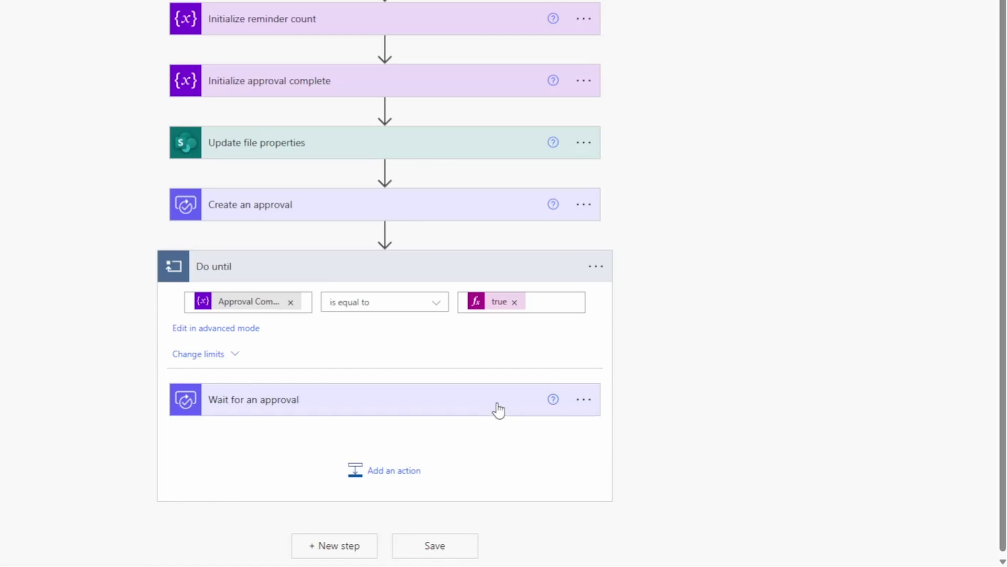
Add a Set variable action below Wait for an approval inside the Do until loop.
left_click(470, 457)
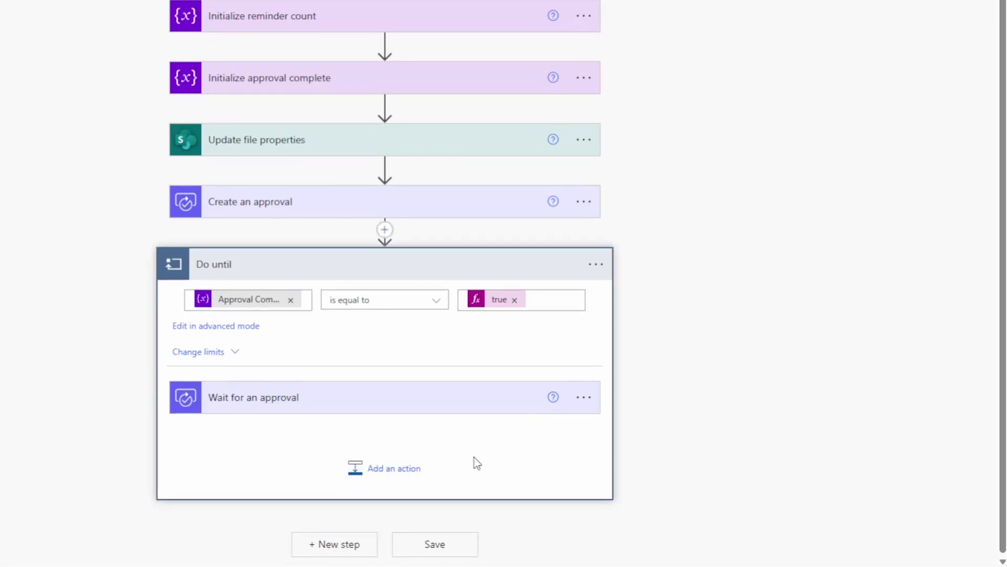
left_click(424, 469)
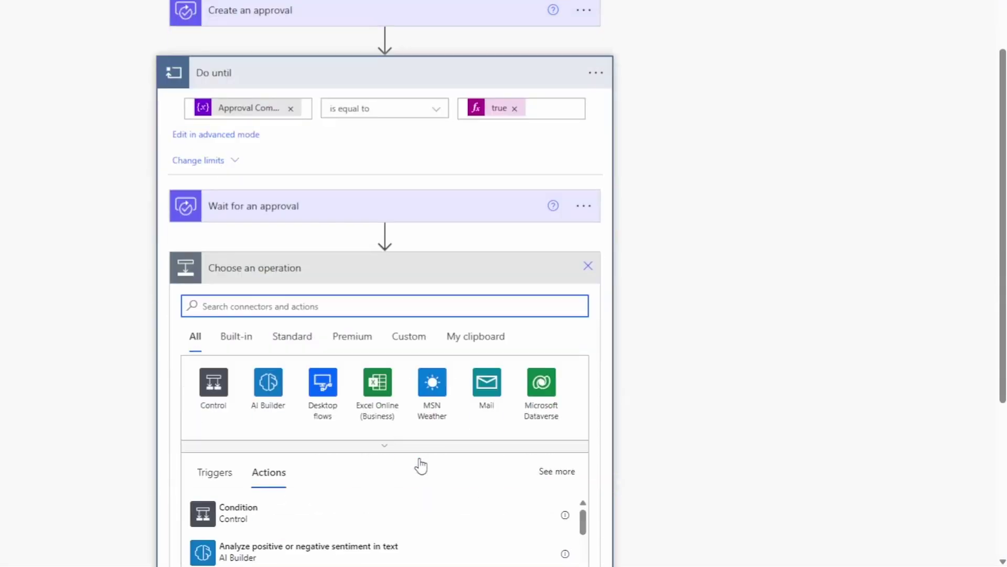
type("set")
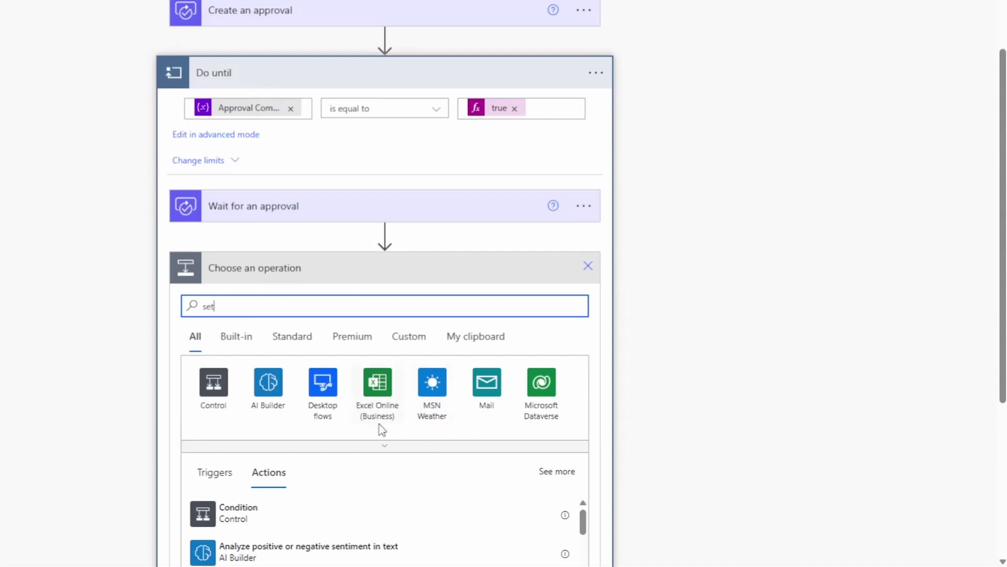
scroll(381, 431, "down", 2)
scroll(382, 432, "down", 3)
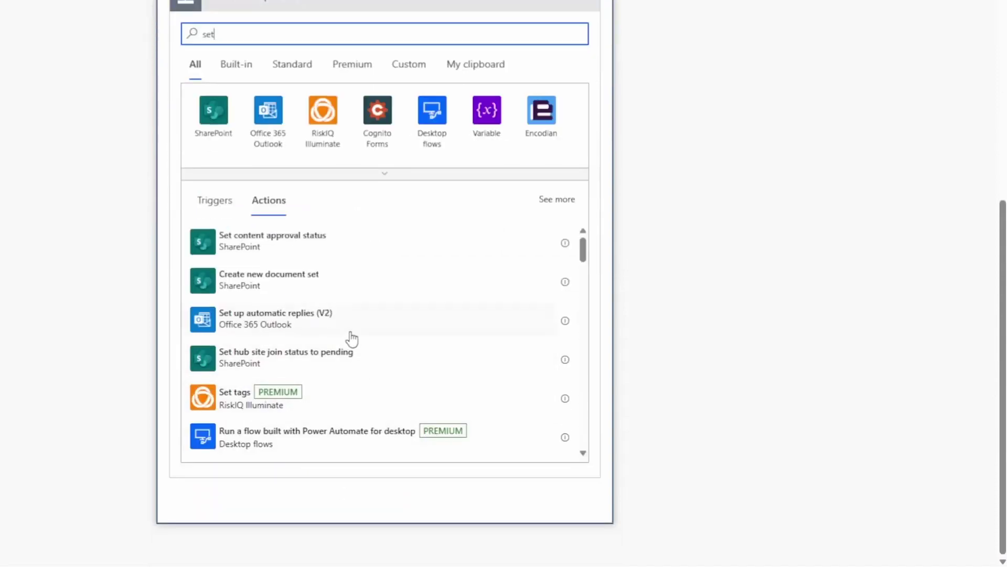
type("v")
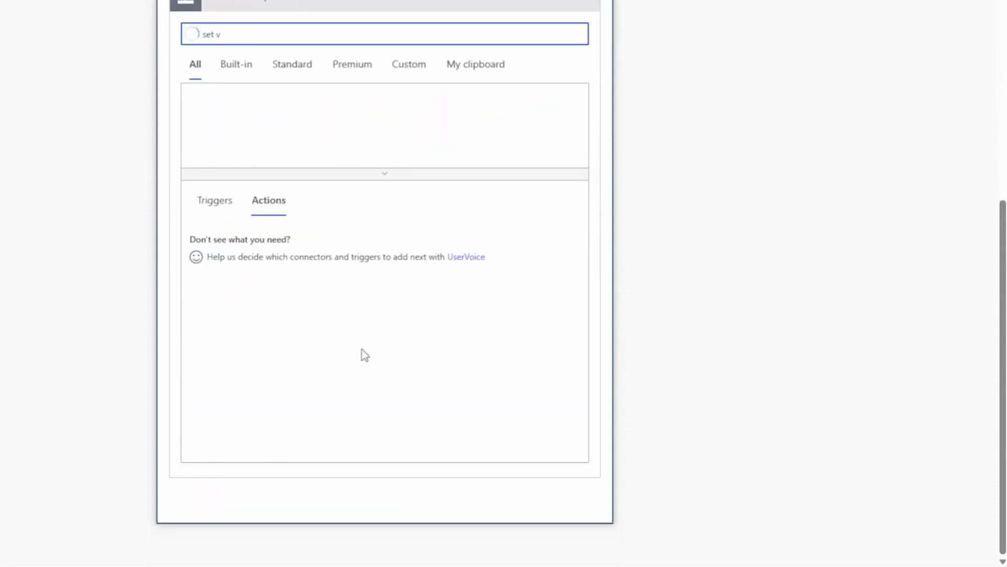
left_click(303, 409)
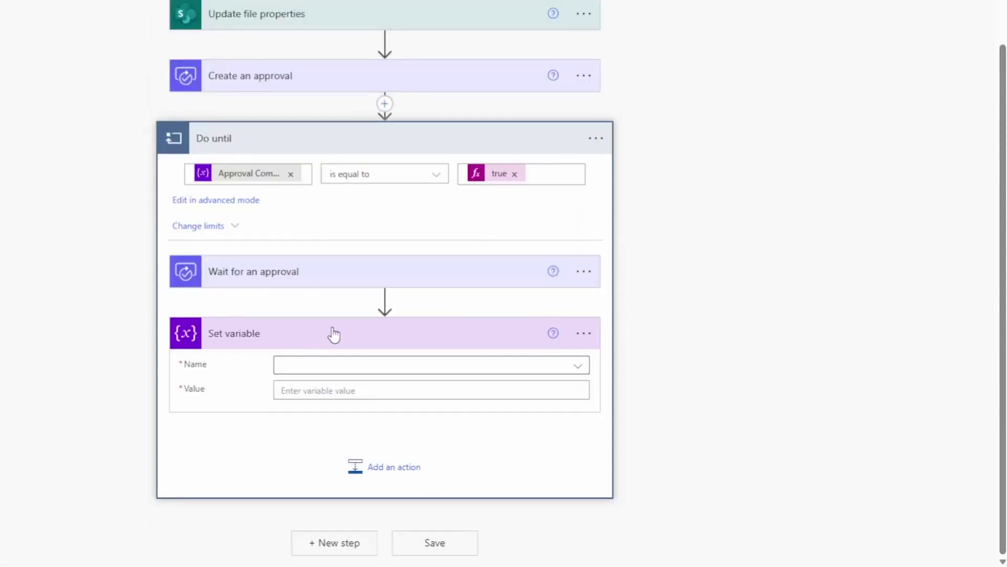
Configure the Set variable action to set Approval Complete to the expression true.
left_click(372, 371)
left_click(376, 416)
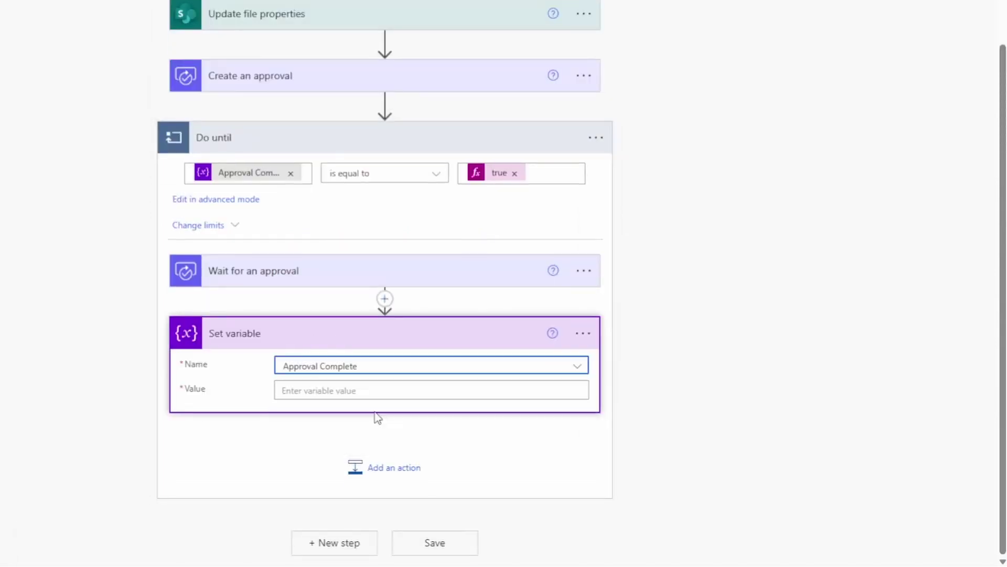
left_click(383, 383)
left_click(736, 458)
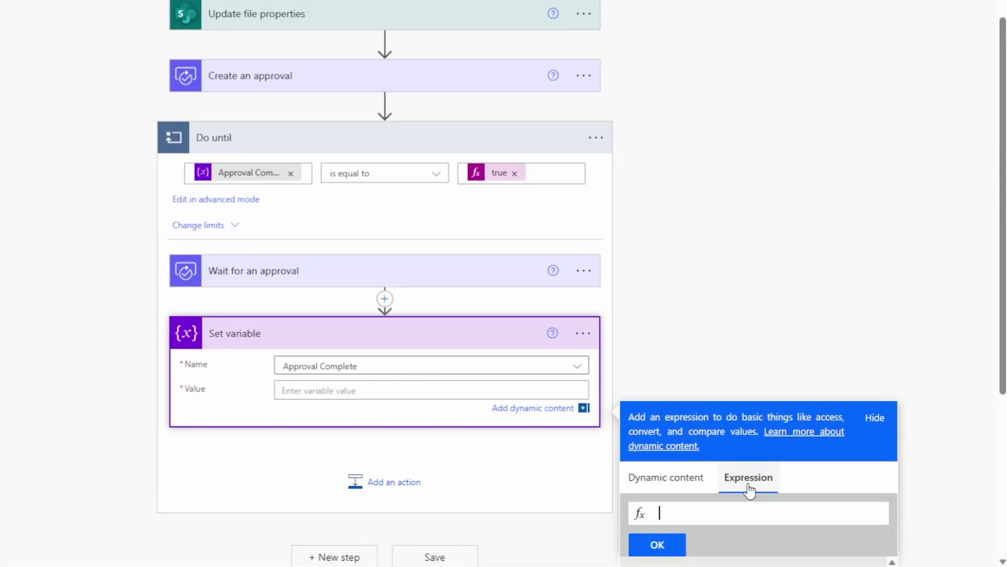
left_click(737, 510)
type("tru")
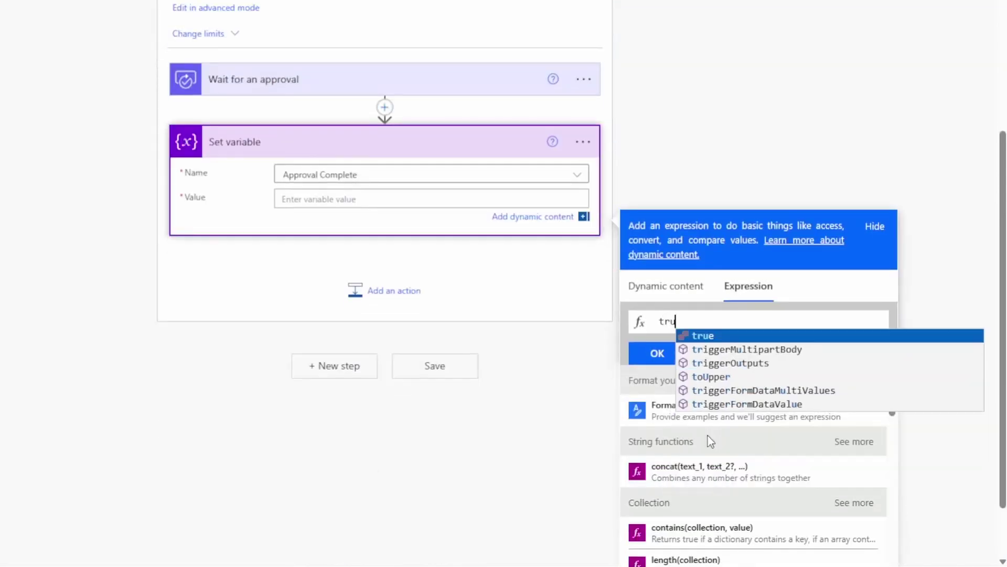
left_click(703, 336)
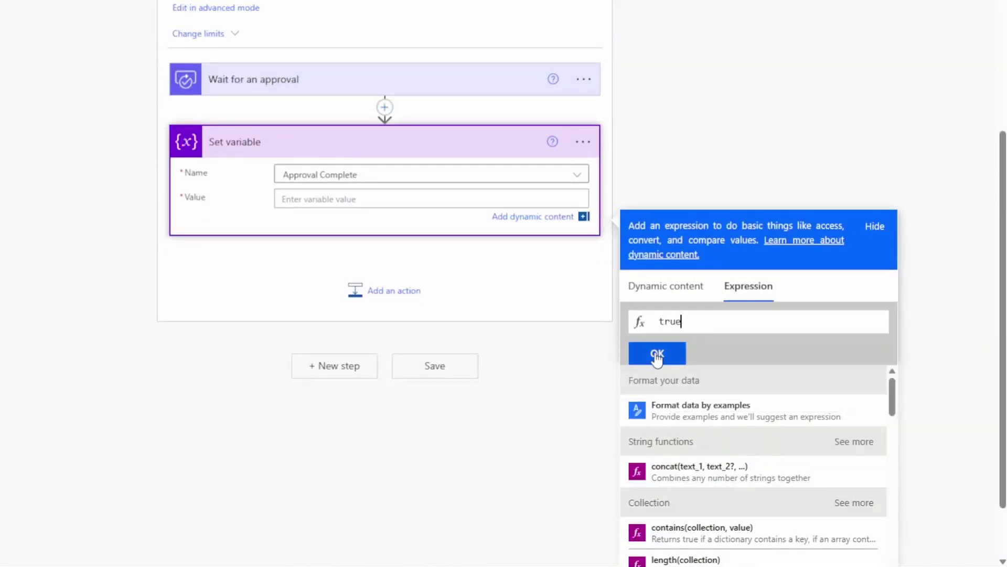
left_click(656, 353)
left_click(86, 256)
scroll(87, 256, "up", 6)
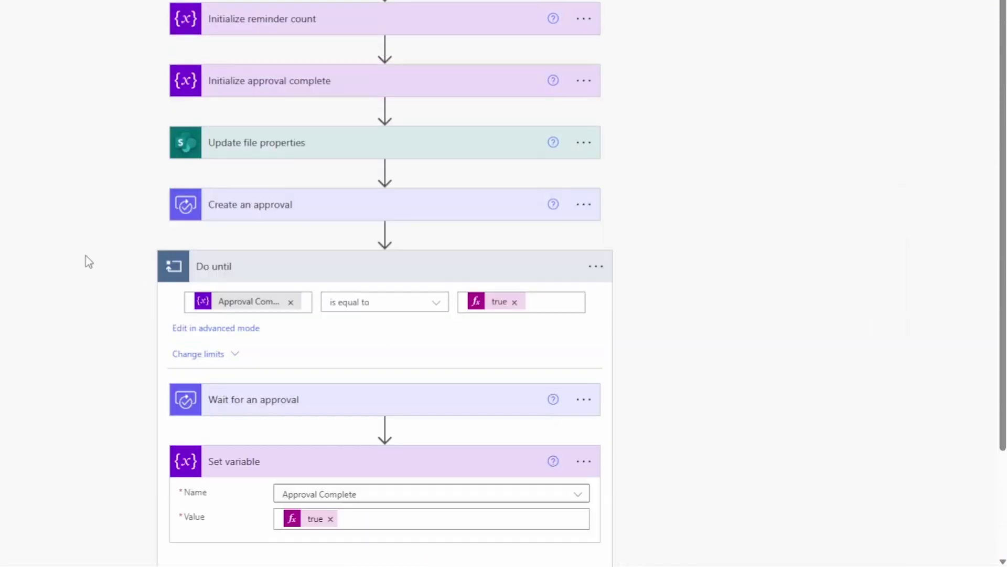
scroll(264, 289, "down", 2)
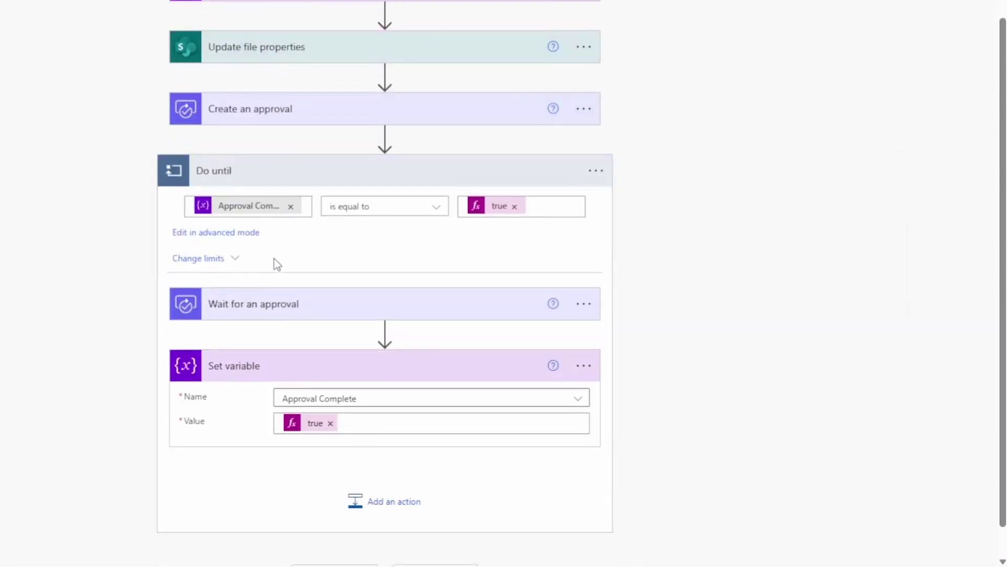
Collapse the Set variable action and add a Send an email (V2) action below it inside the Do until loop.
left_click(386, 374)
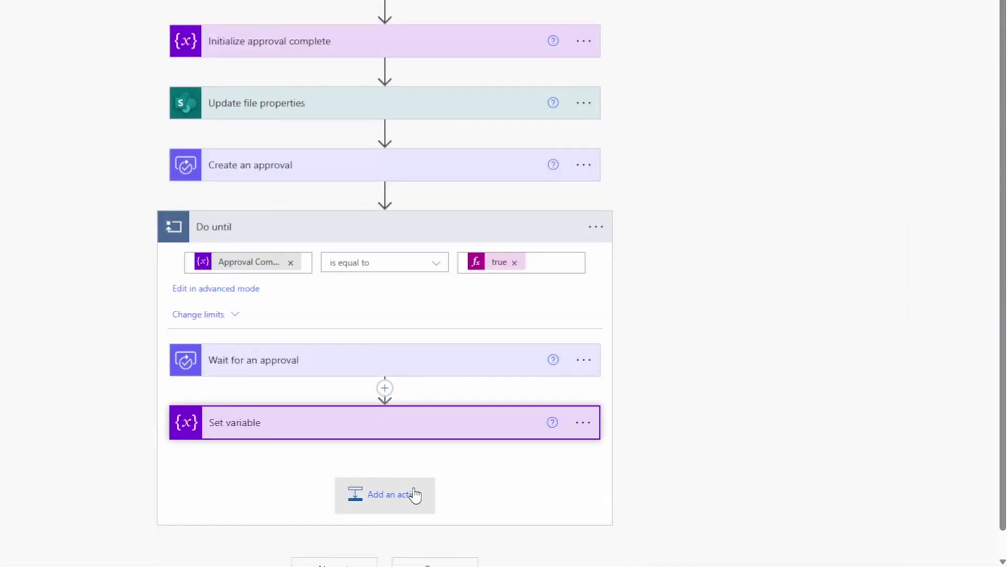
left_click(414, 497)
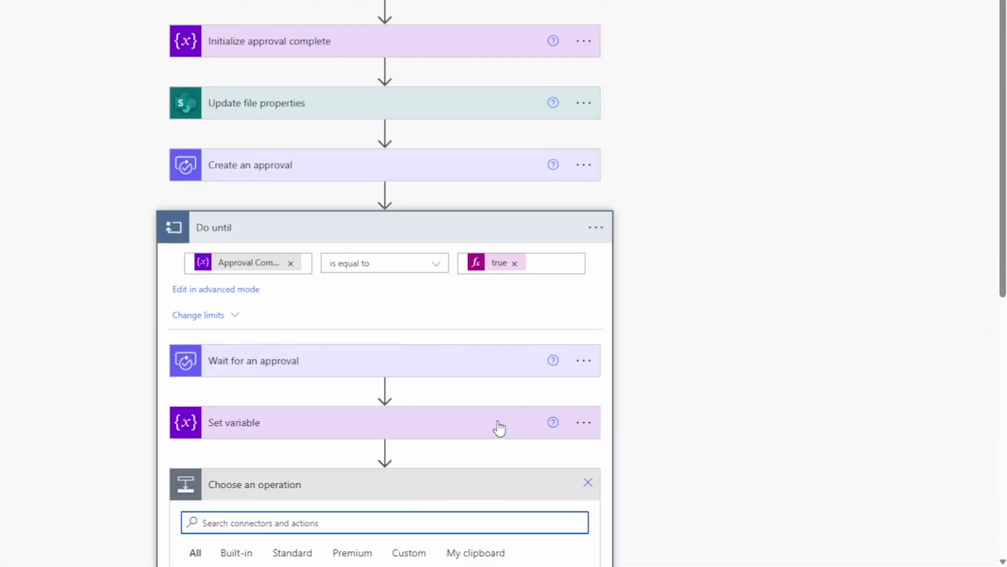
scroll(519, 380, "down", 6)
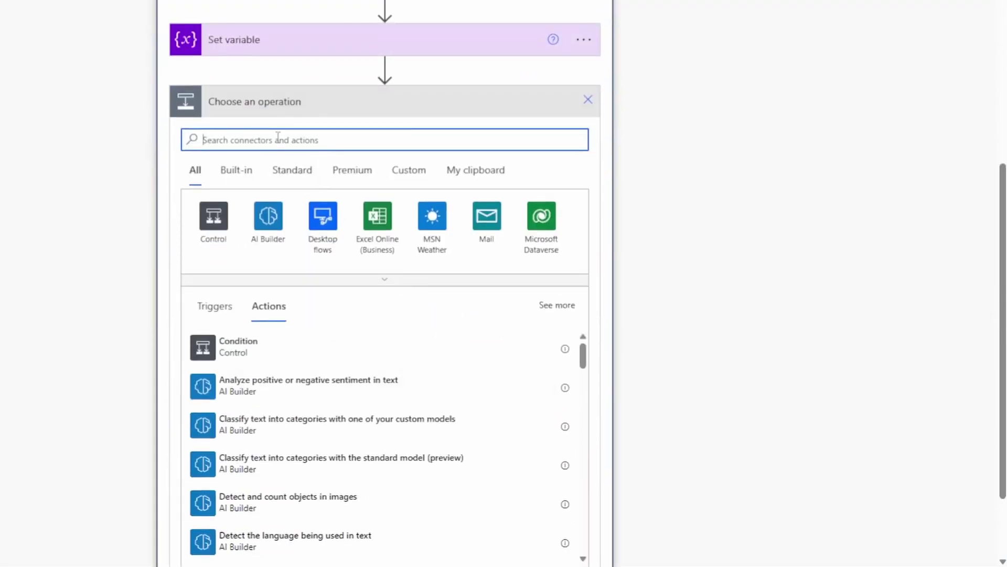
type("send email")
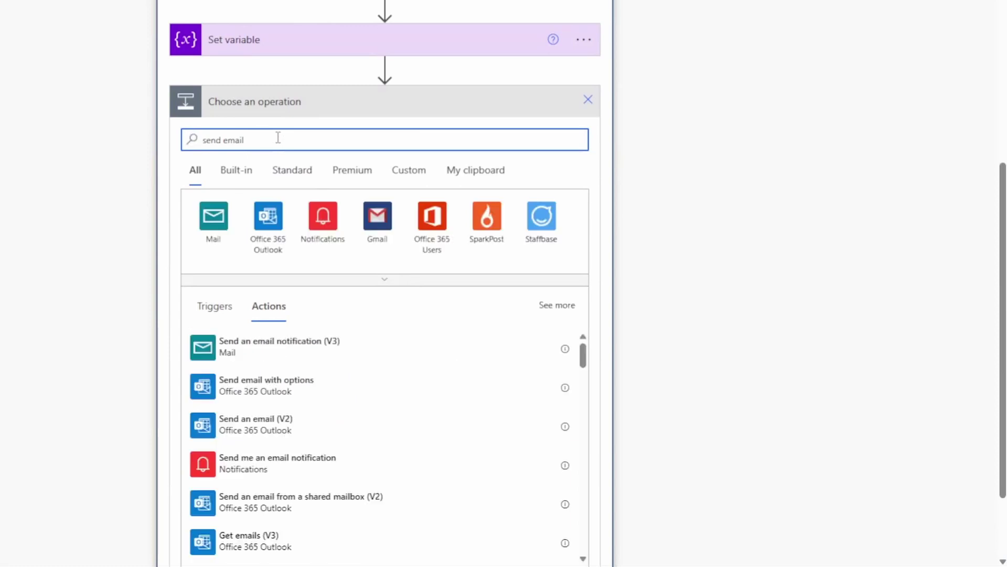
left_click(294, 422)
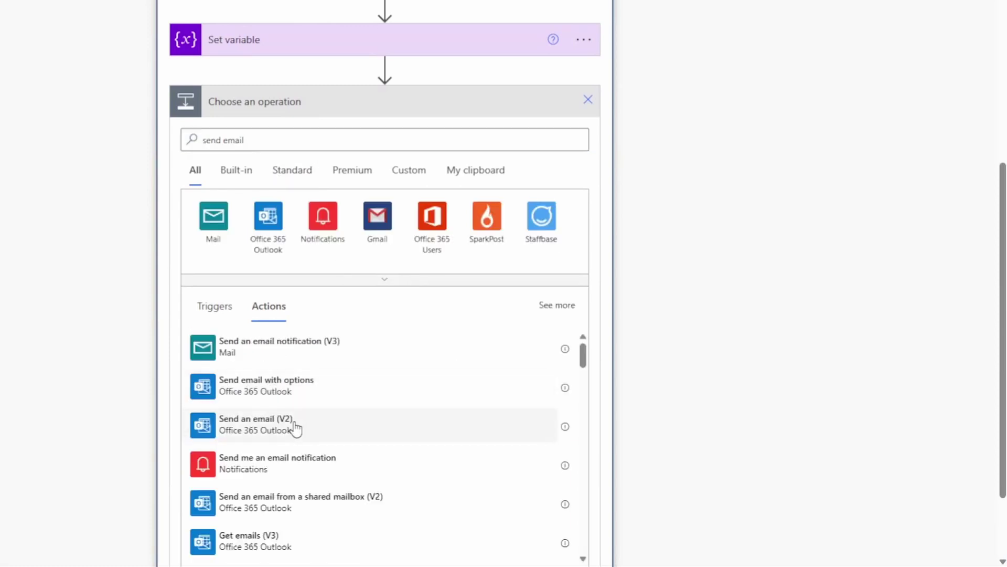
Set the email's recipient to the Created By Email dynamic value from the file created or modified trigger.
left_click(369, 283)
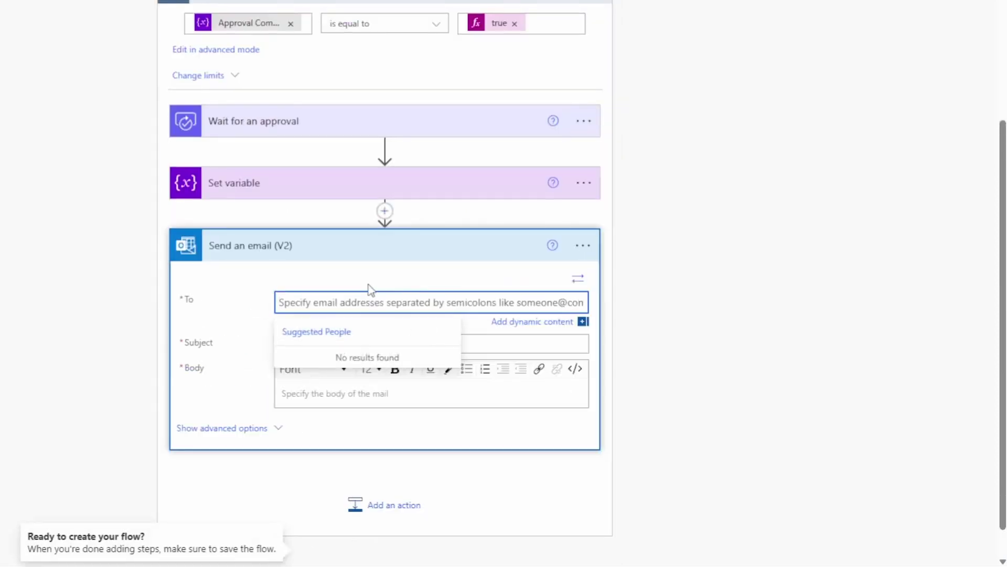
left_click(540, 321)
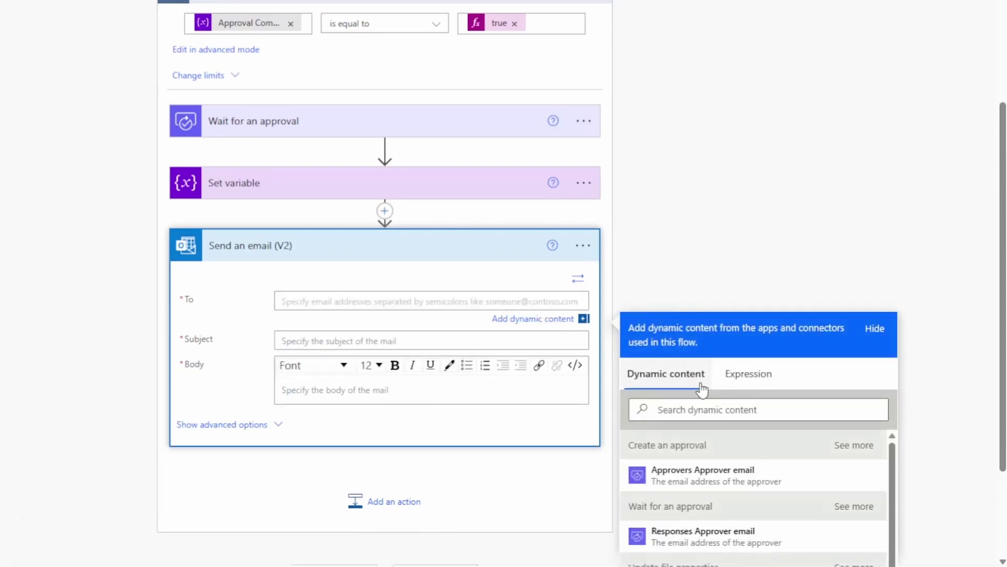
scroll(927, 370, "down", 3)
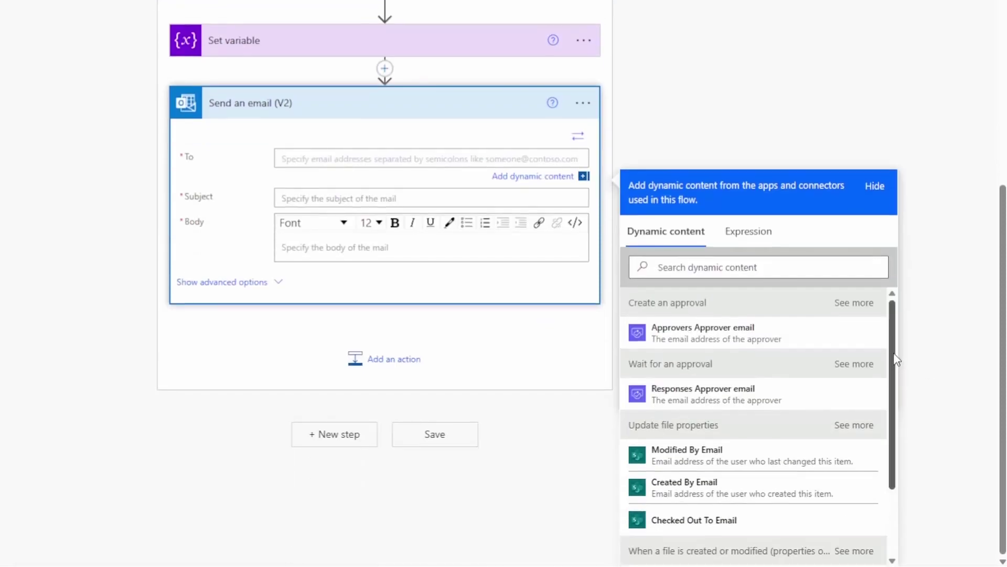
left_click_drag(894, 355, 895, 466)
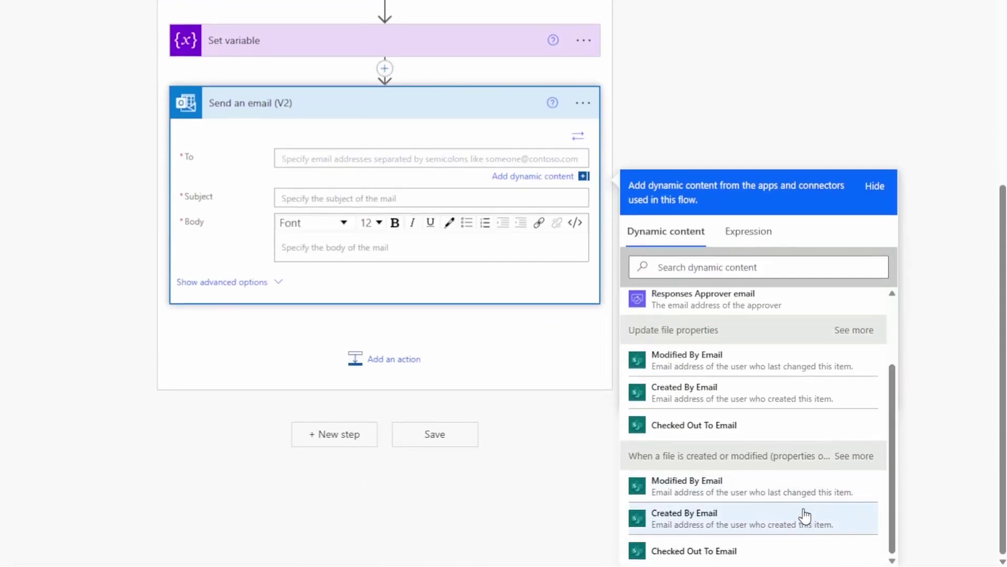
left_click(740, 513)
Set the email's subject to "Document Review Notification".
left_click(376, 201)
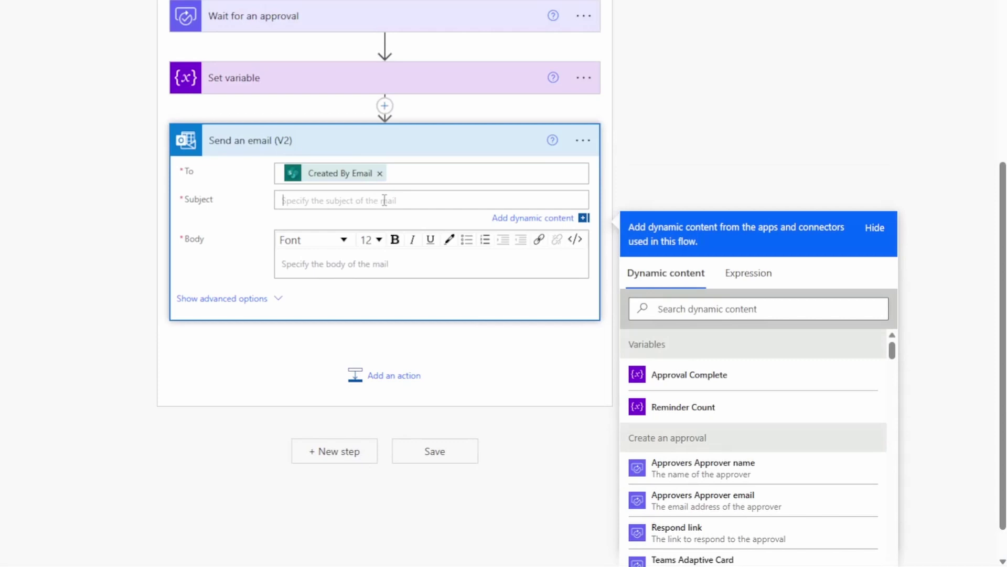
type("Document ")
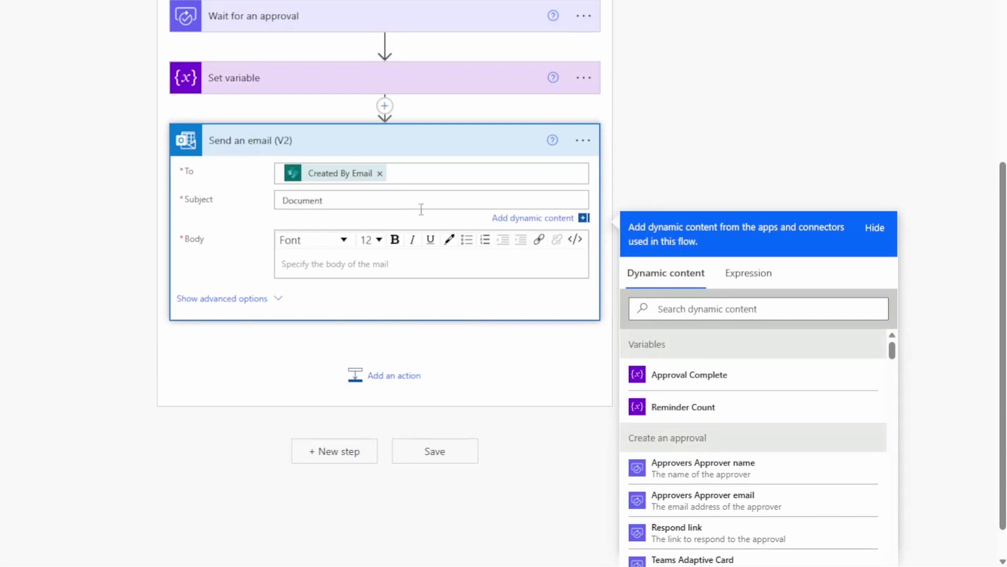
type("Review Notification")
Write the email body "Your document's review is complete and is approved. You can find the document details below." and start a new line.
left_click(432, 264)
scroll(462, 357, "down", 1)
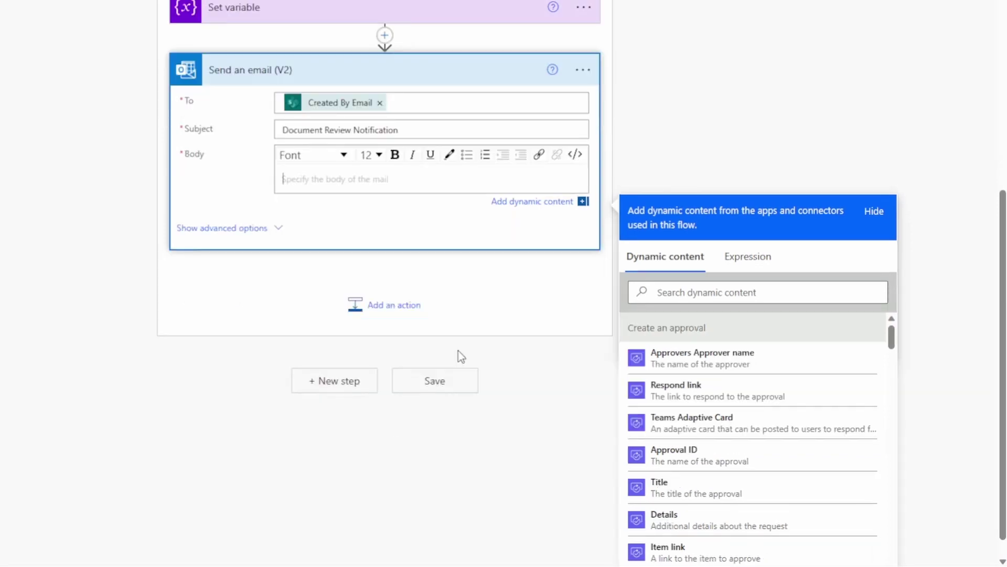
type("/approve")
type("ddoc")
key("Return")
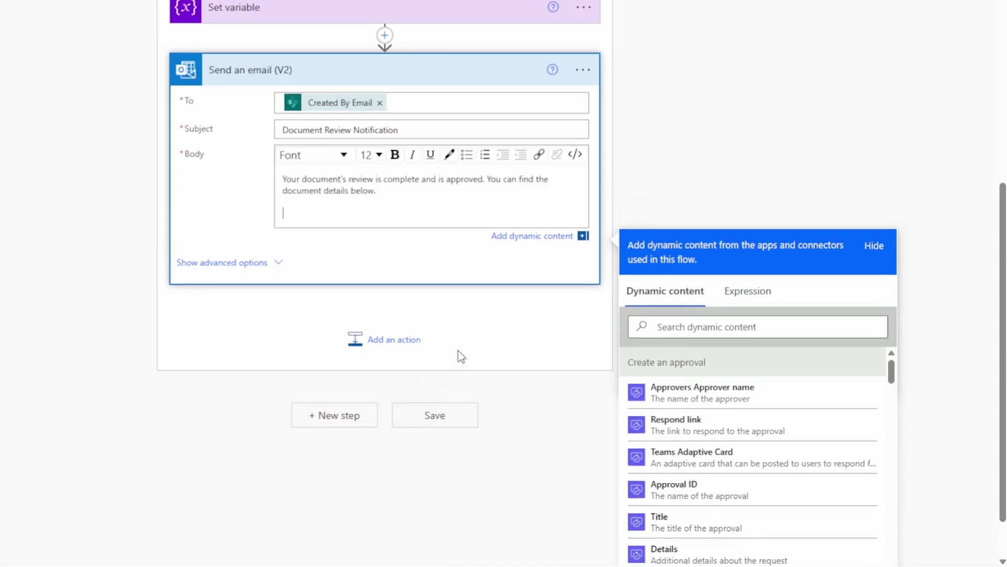
Insert the Name dynamic value below the email's body text and close the flow checker pane.
scroll(957, 393, "down", 1)
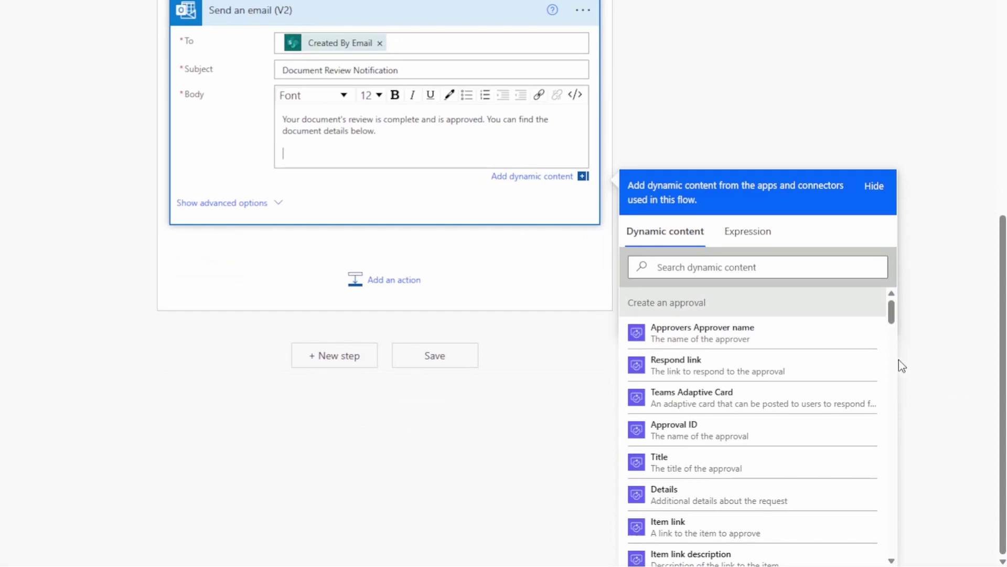
left_click_drag(891, 314, 911, 536)
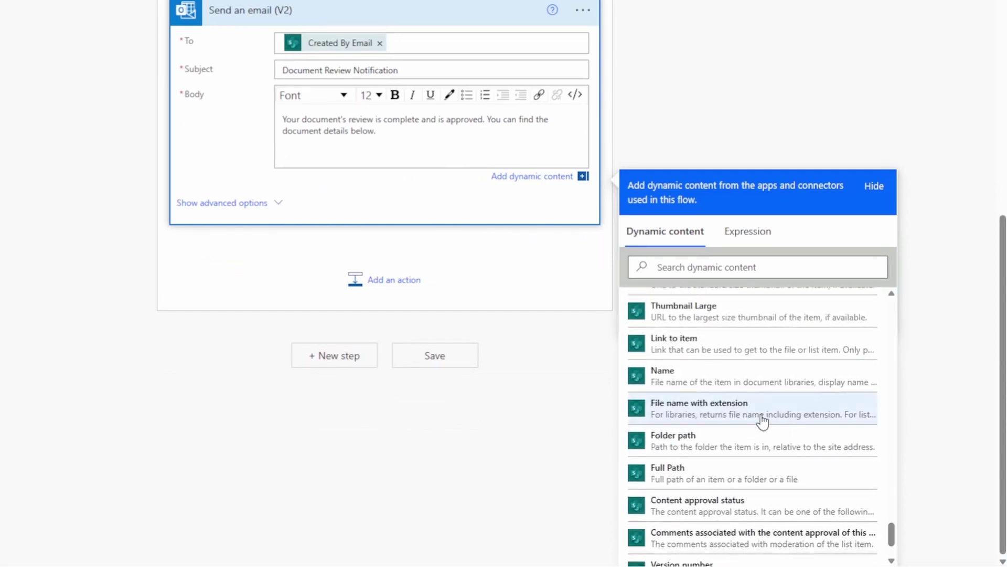
left_click(729, 387)
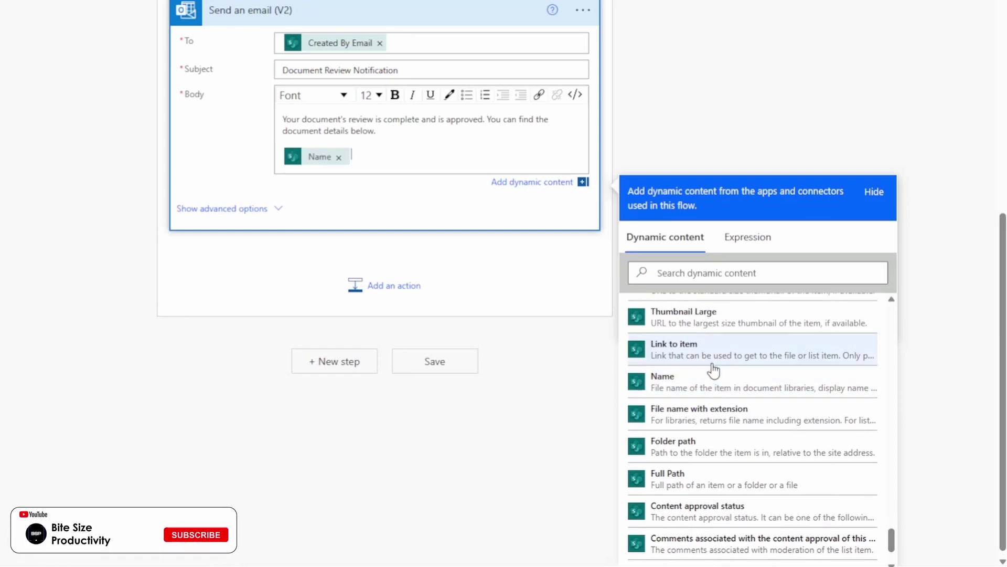
left_click(722, 123)
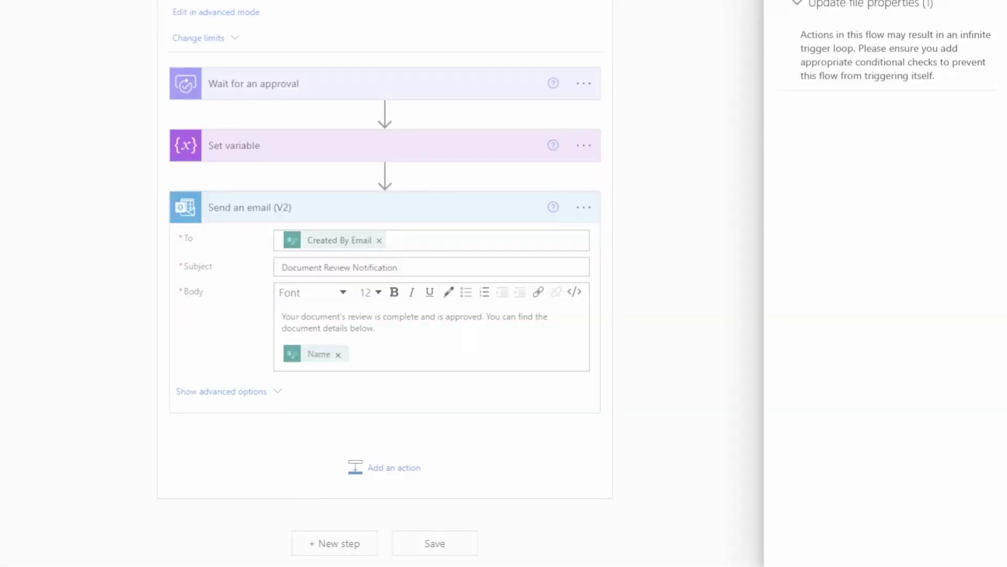
left_click(988, 2)
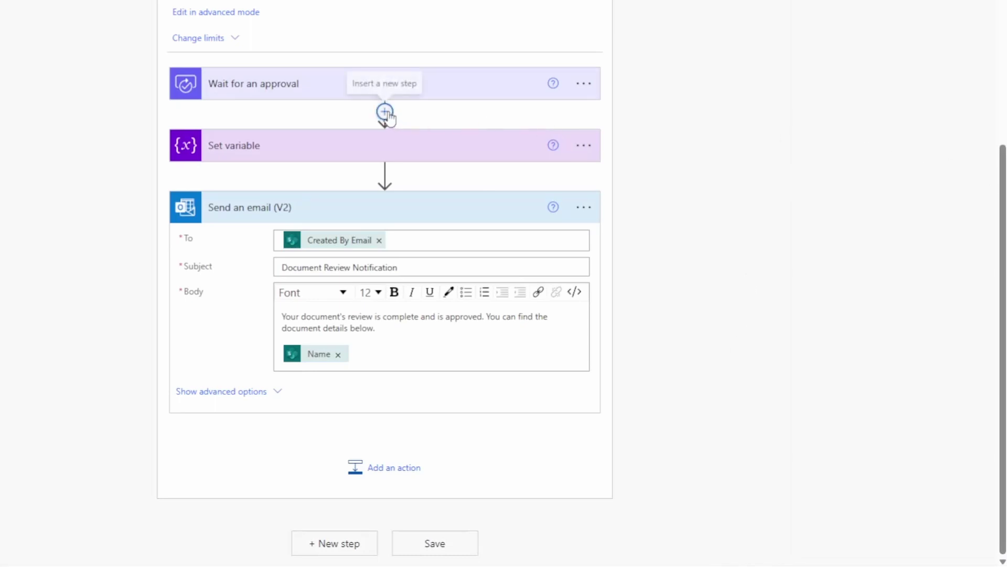
Add a parallel branch after Wait for an approval with a Condition action in it.
left_click(386, 111)
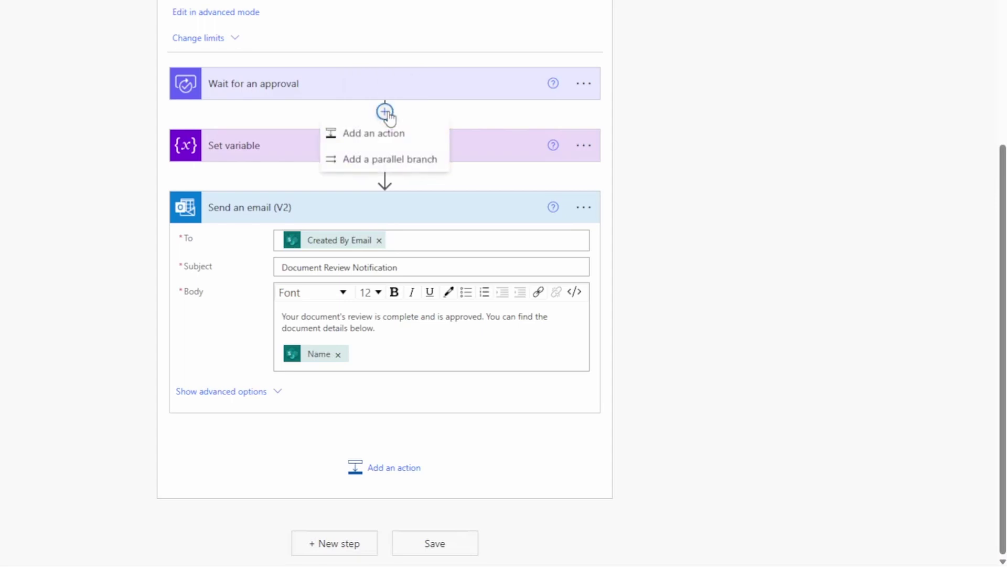
left_click(391, 159)
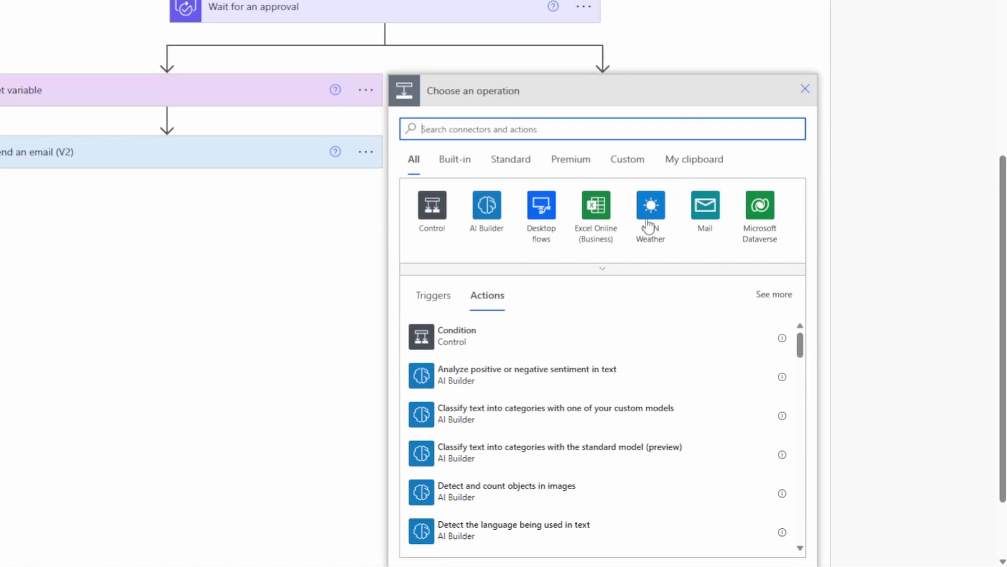
left_click(437, 220)
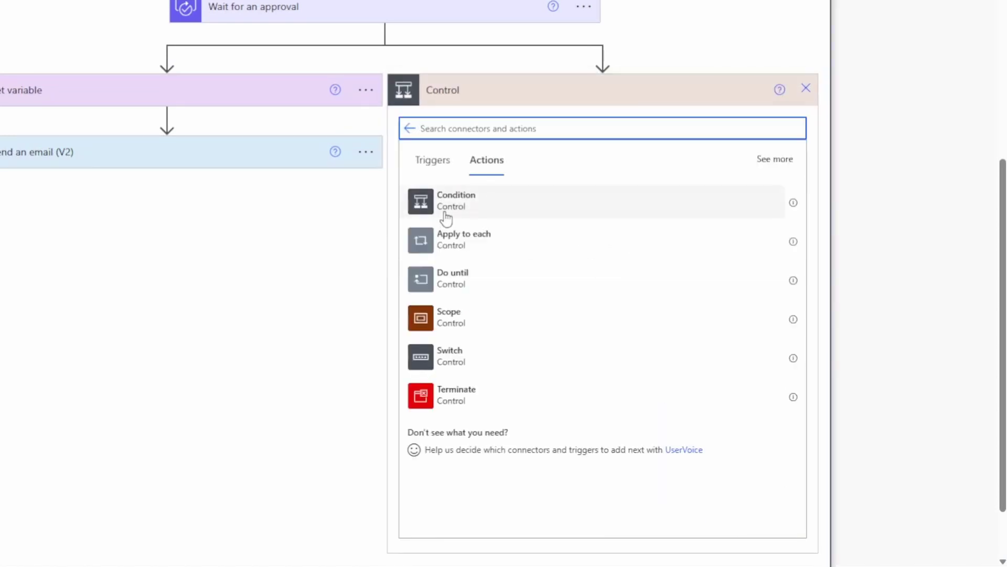
left_click(477, 216)
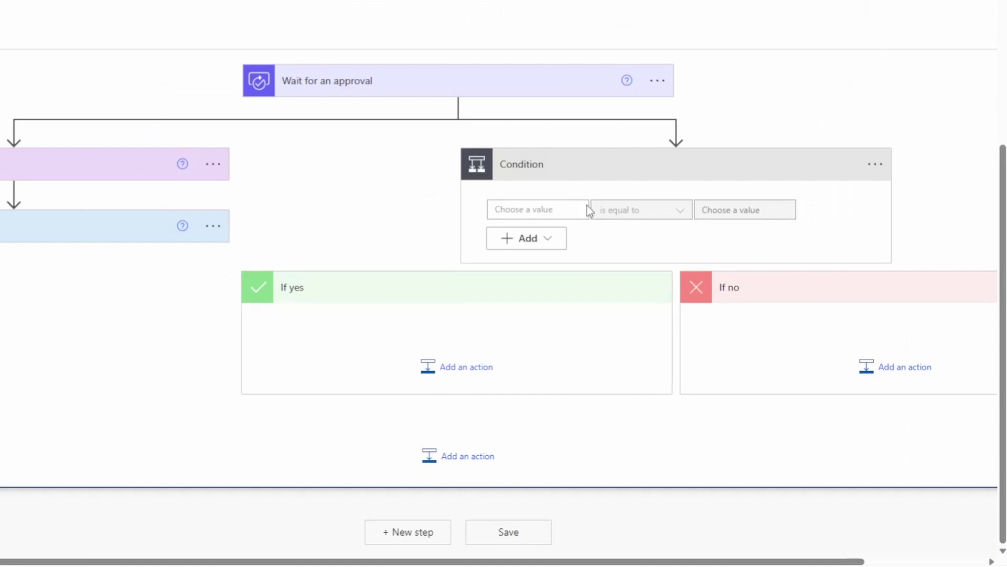
Configure the condition to check whether the Reminder Count variable is equal to 3.
left_click(549, 209)
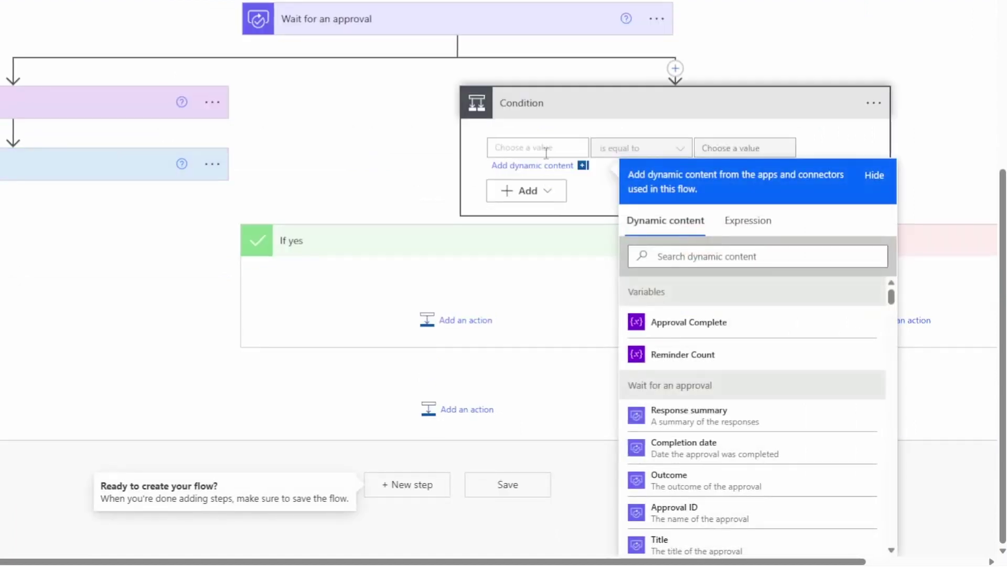
left_click(749, 366)
left_click(676, 129)
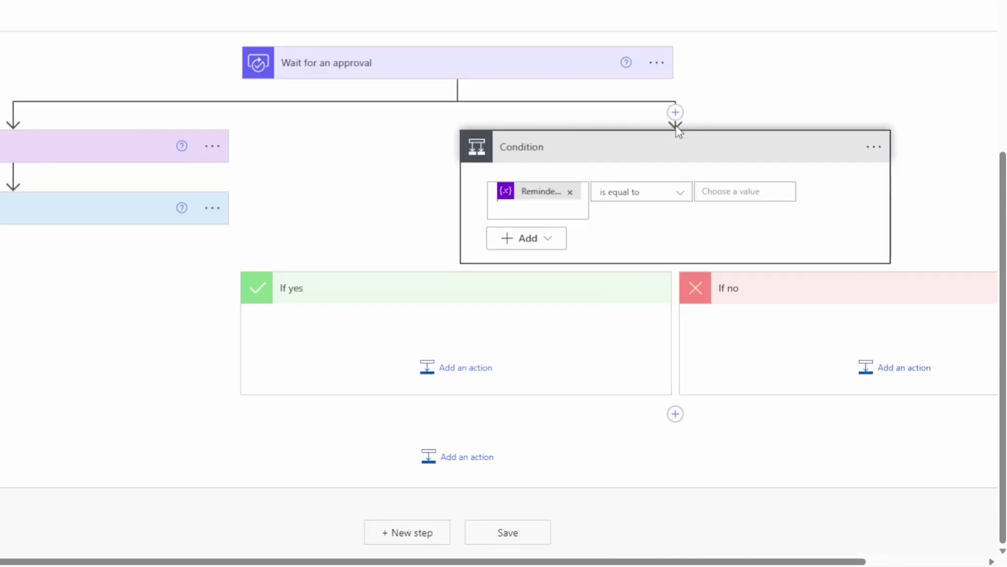
left_click(685, 195)
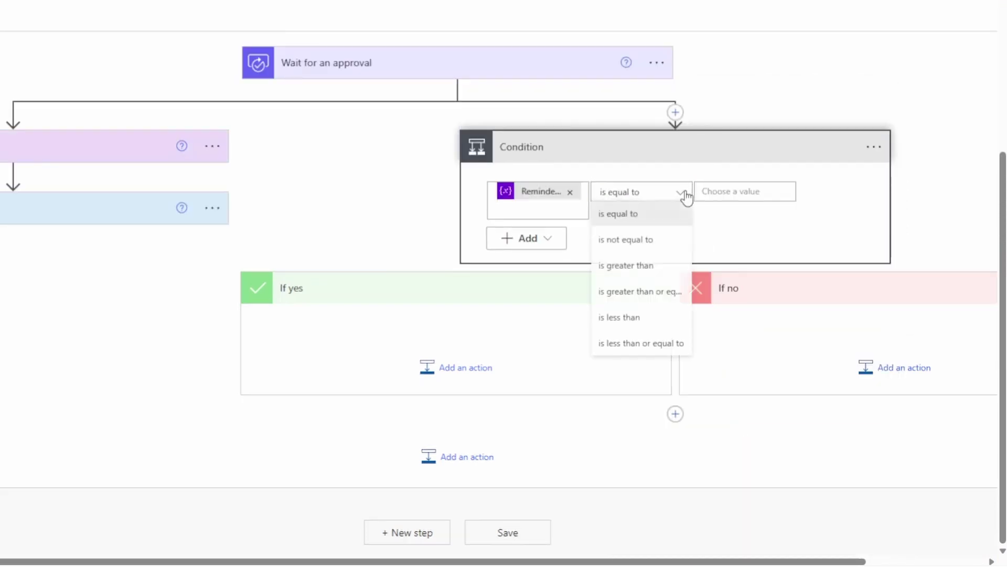
left_click(753, 195)
type("3")
left_click(653, 228)
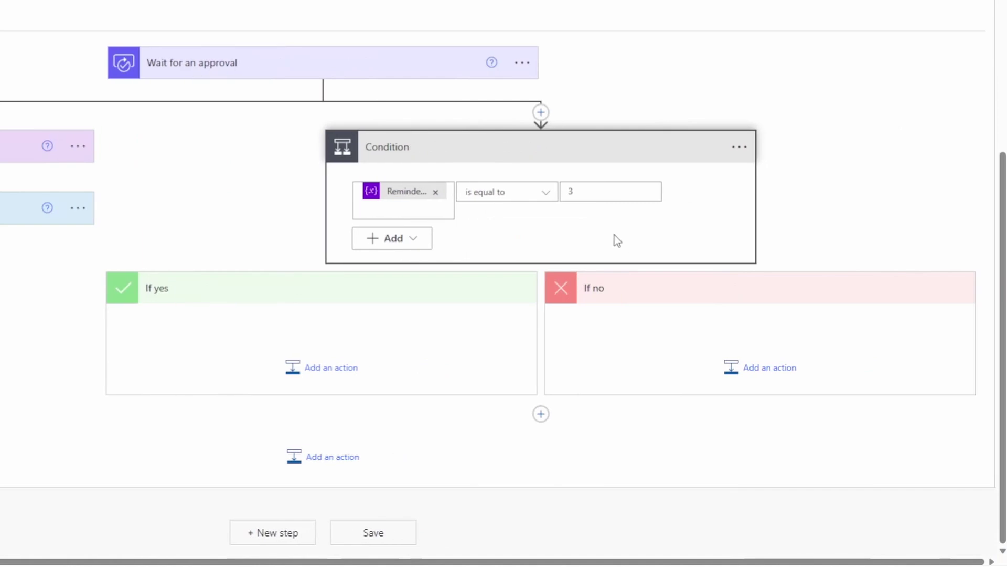
Add a Send an email (V2) action to the condition's If no branch.
scroll(612, 235, "up", 1)
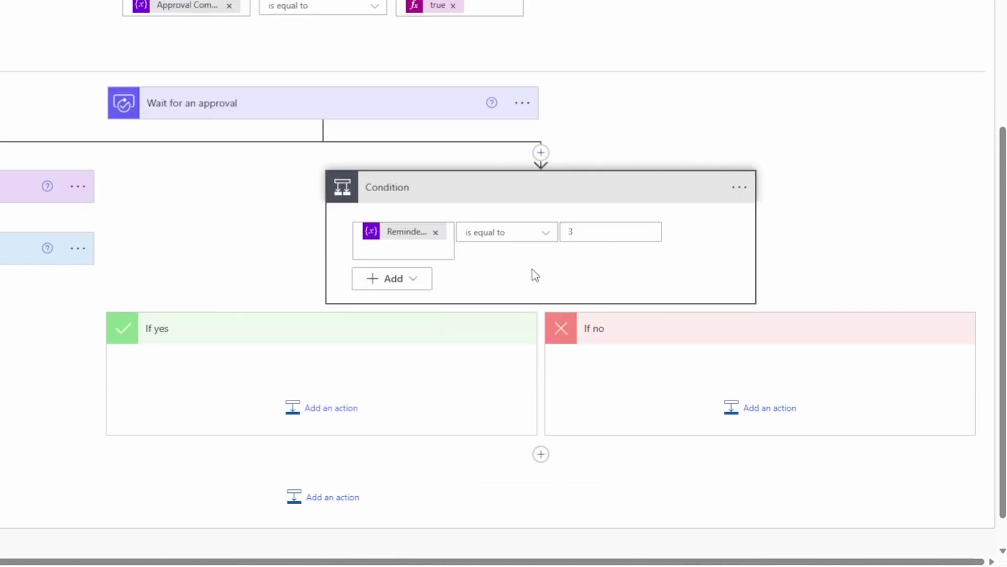
left_click(763, 414)
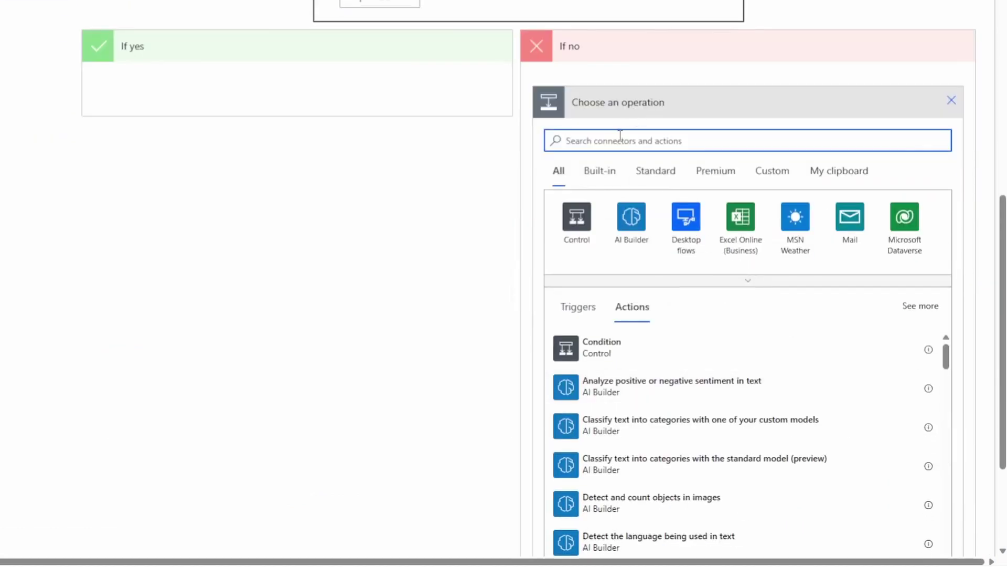
type("send email")
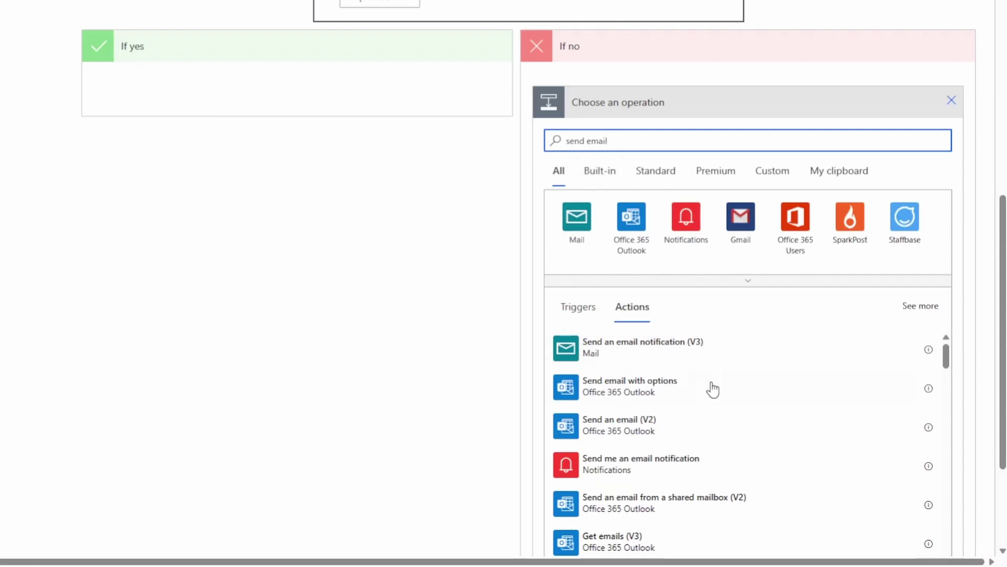
left_click(682, 440)
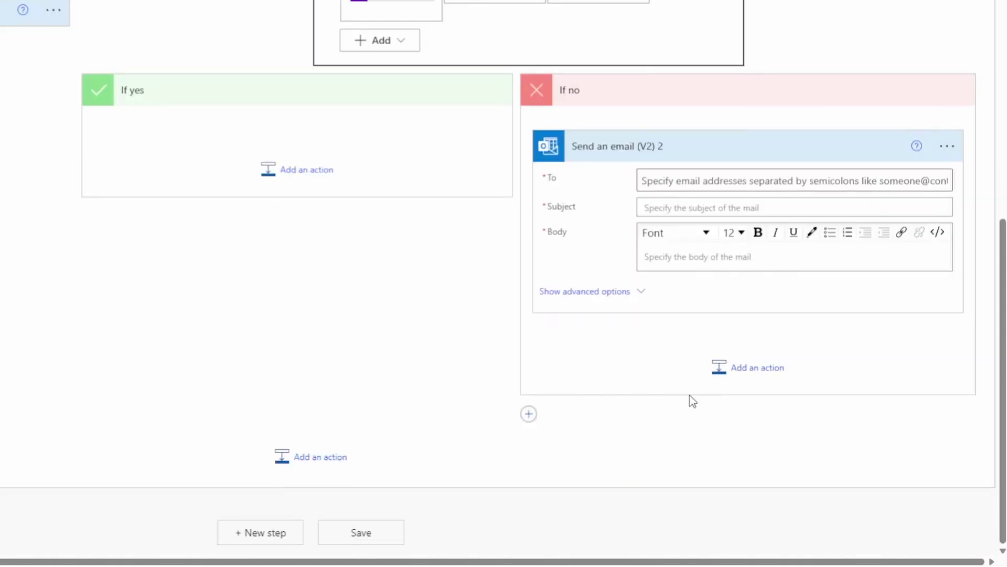
Set the If no email's recipient to the trigger's Created By Email dynamic value.
left_click(700, 183)
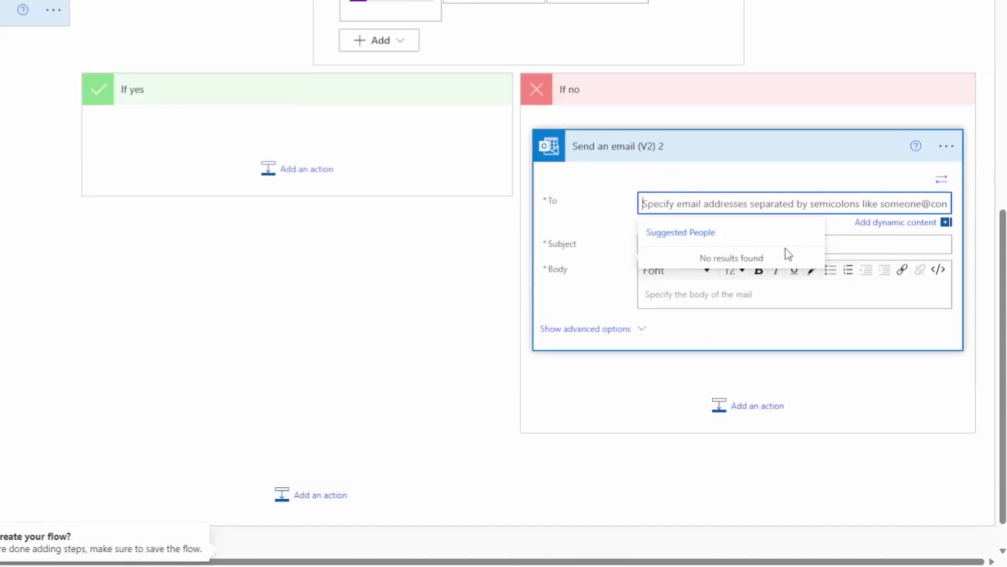
left_click(884, 224)
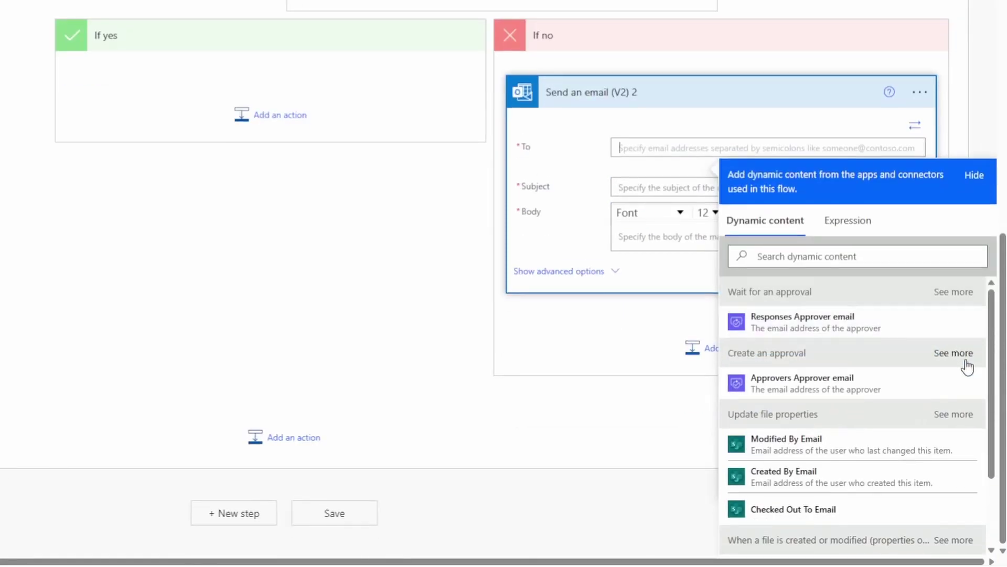
scroll(892, 420, "down", 2)
left_click(787, 508)
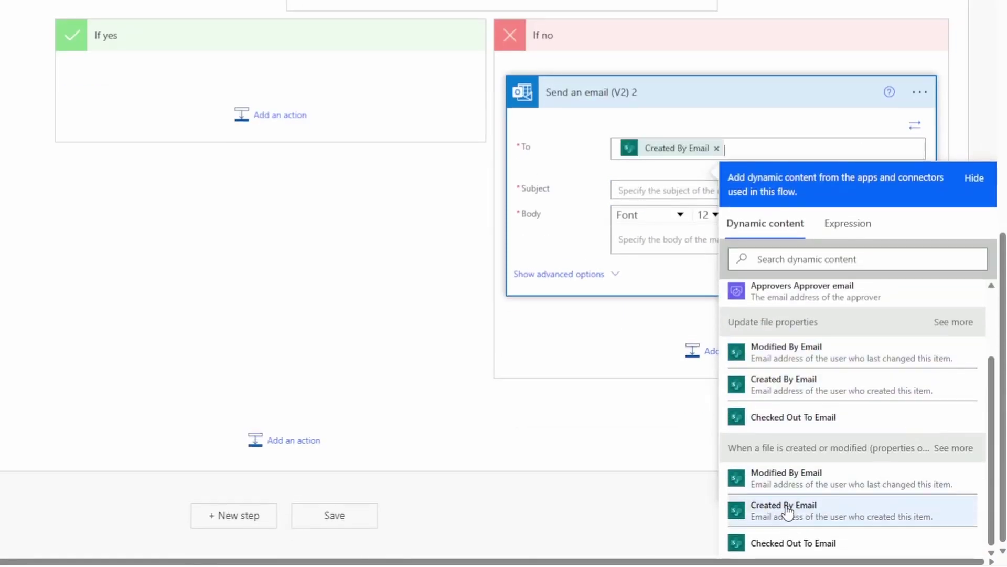
Set the If no email's subject to "Document Review Needed" and move to its body.
left_click(630, 190)
type("Document Review Needed")
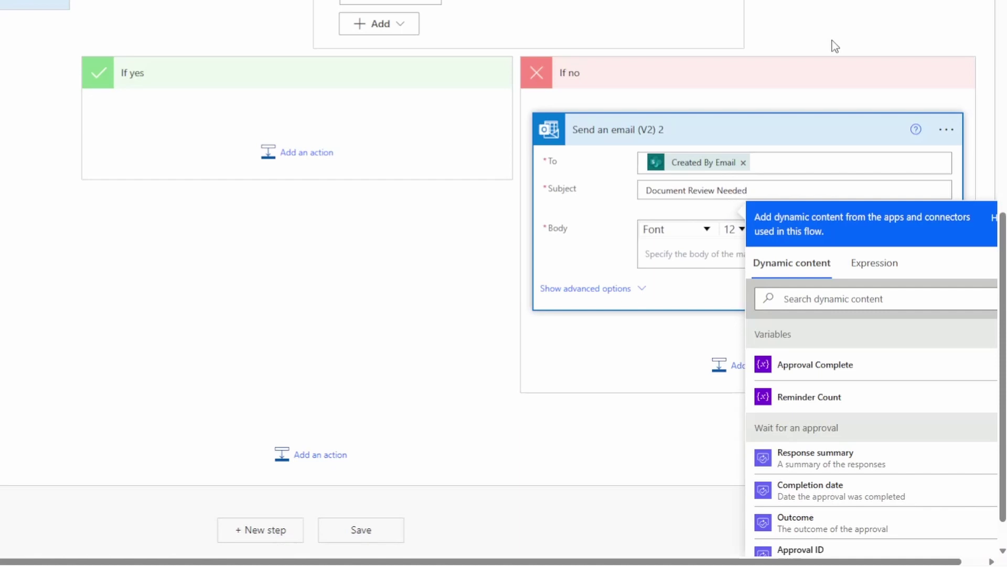
left_click(686, 253)
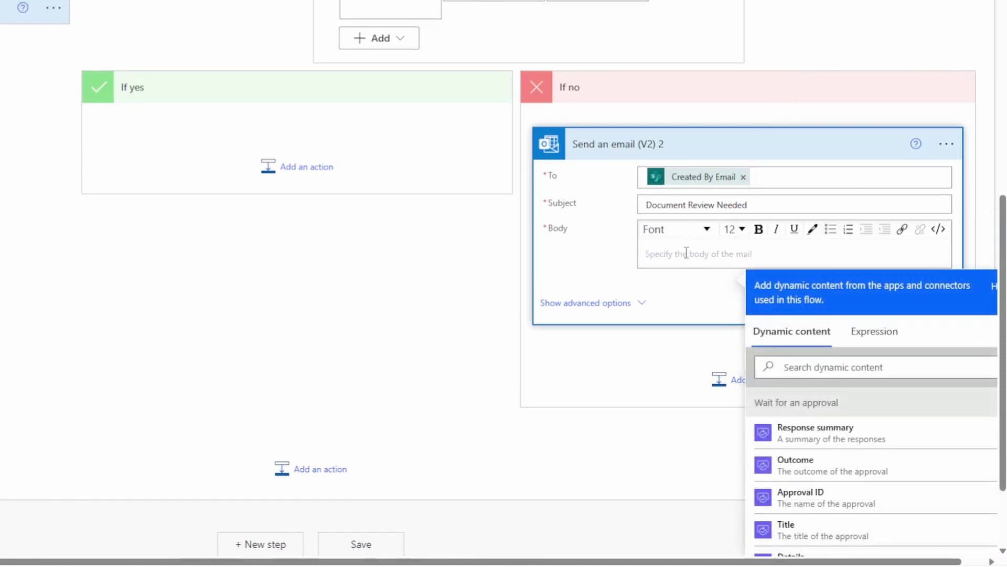
Fill the If no email's body with the document review approval message using the /docapp snippet.
type("/d")
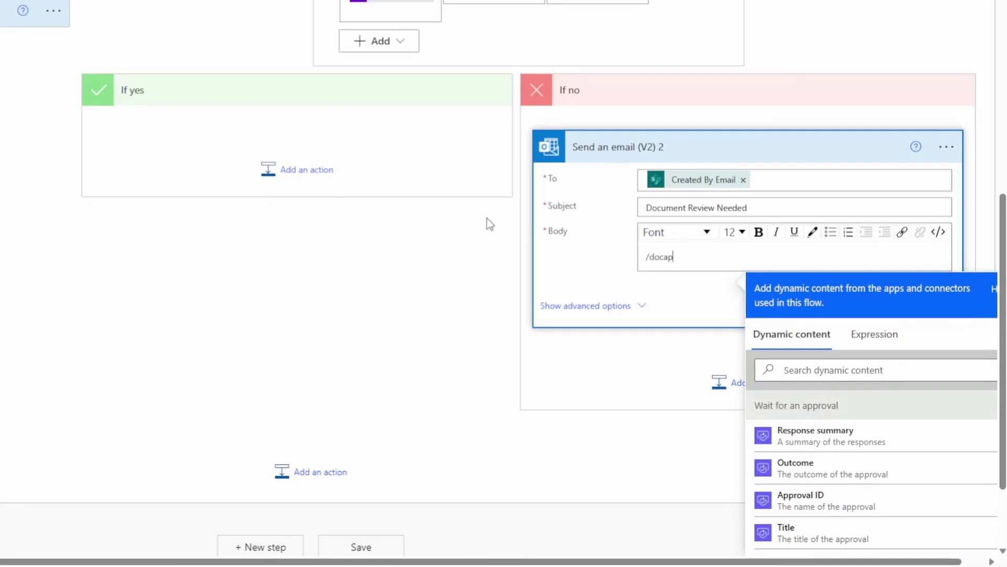
type("ocap")
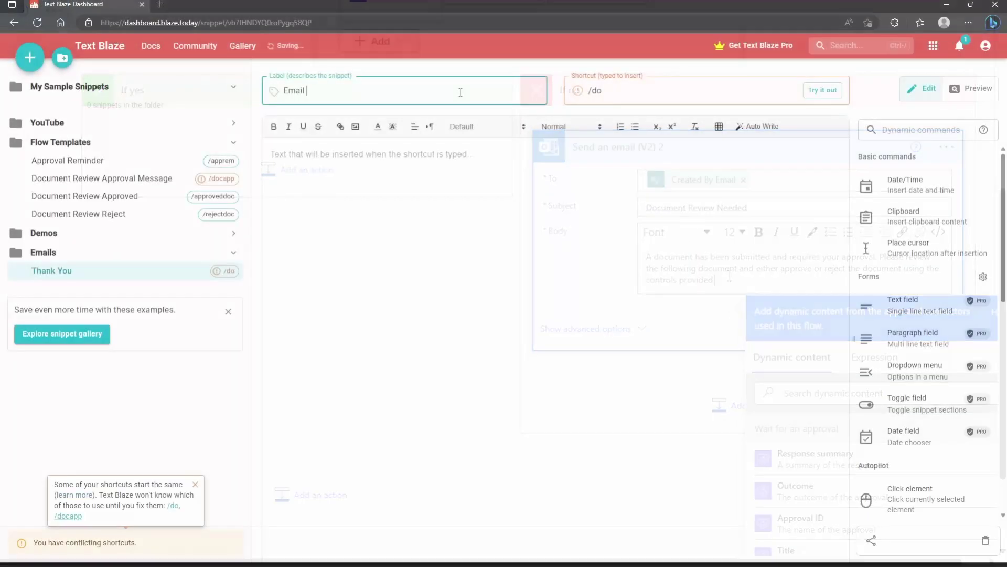
In the Text Blaze dashboard, label the snippet "Email Closing", give it the shortcut /clo and start its text with "Please let me know if you have any".
type("Closing")
key("Tab")
type("/")
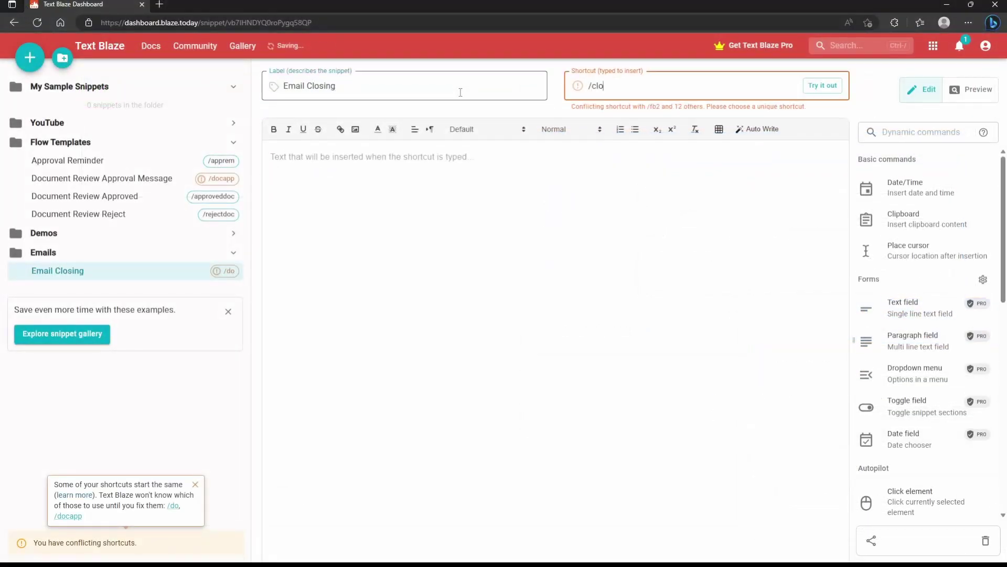
left_click(432, 170)
type("Please ")
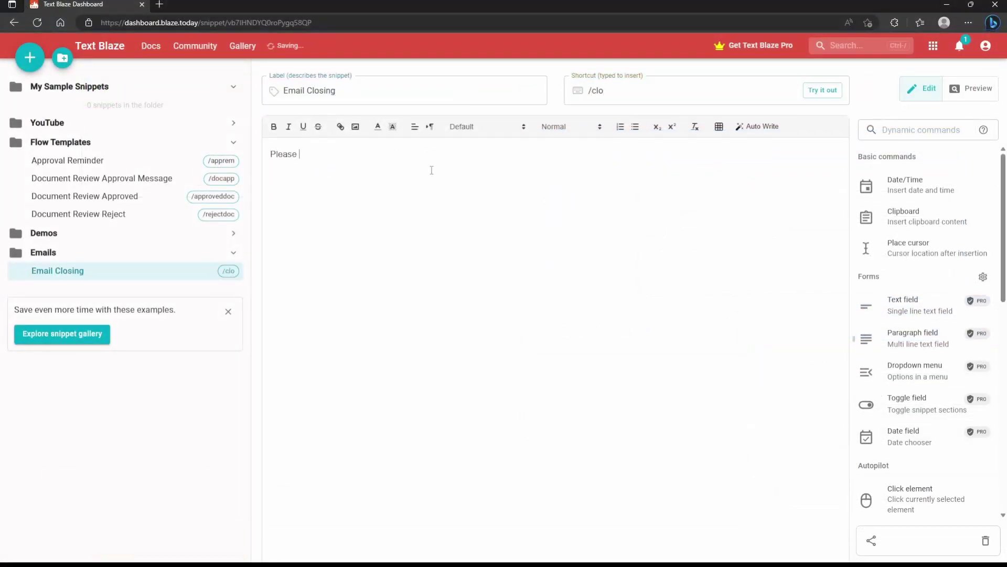
type("let me know if you have any ques")
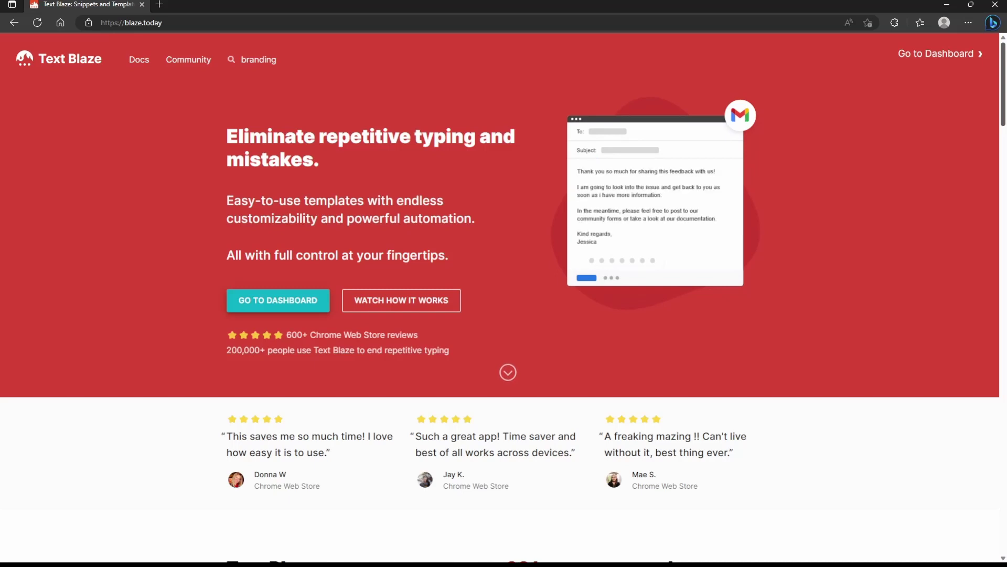
scroll(1004, 116, "down", 4)
left_click_drag(1004, 115, 1004, 259)
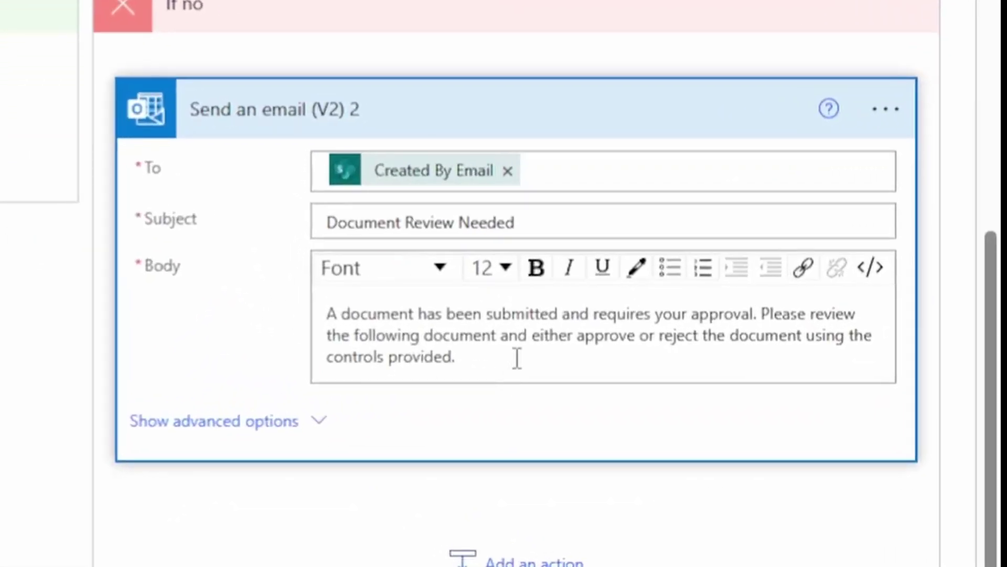
In Power Automate, clear the If no email's body and insert the document review approval message again.
left_click_drag(516, 358, 261, 295)
key("ctrl+c")
key("BackSpace")
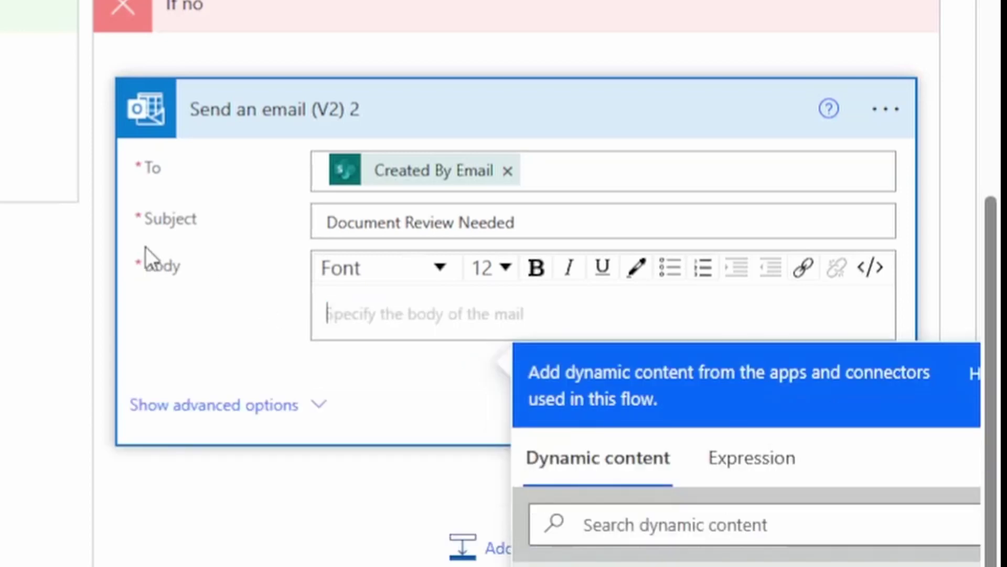
type("/doca")
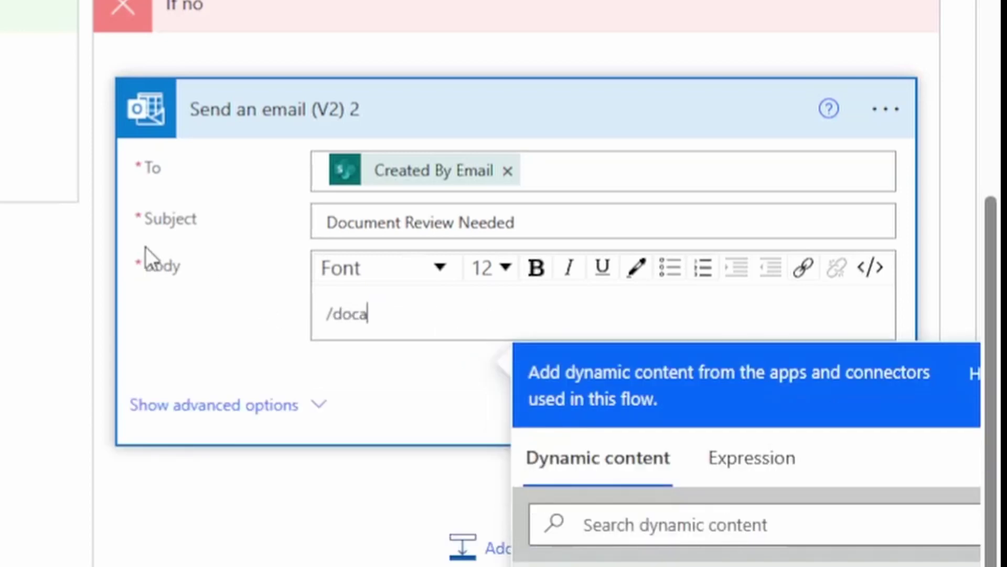
key("BackSpace")
key("BackSpace")
key("BackSpace")
key("BackSpace")
key("BackSpace")
key("ctrl+v")
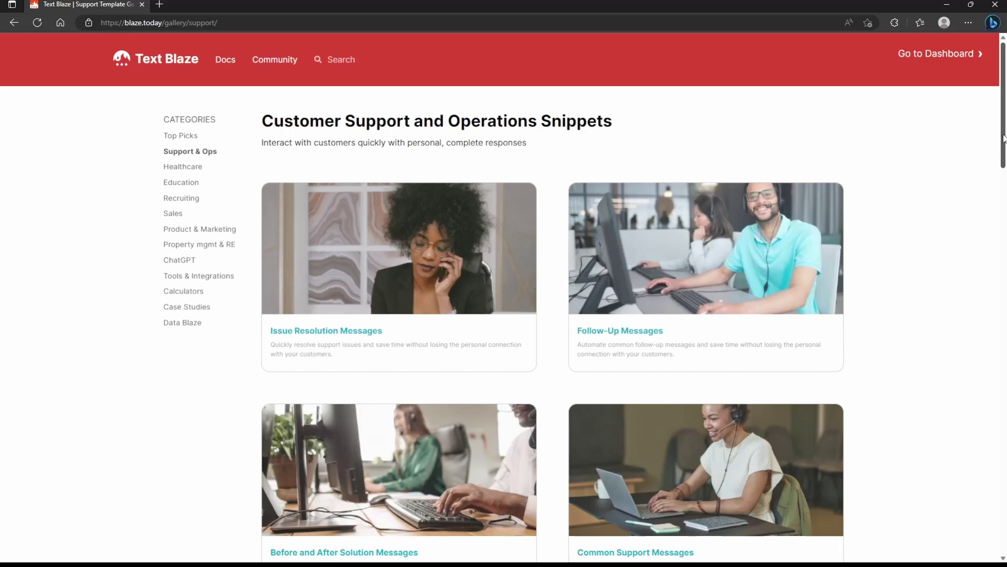
left_click_drag(1003, 138, 999, 171)
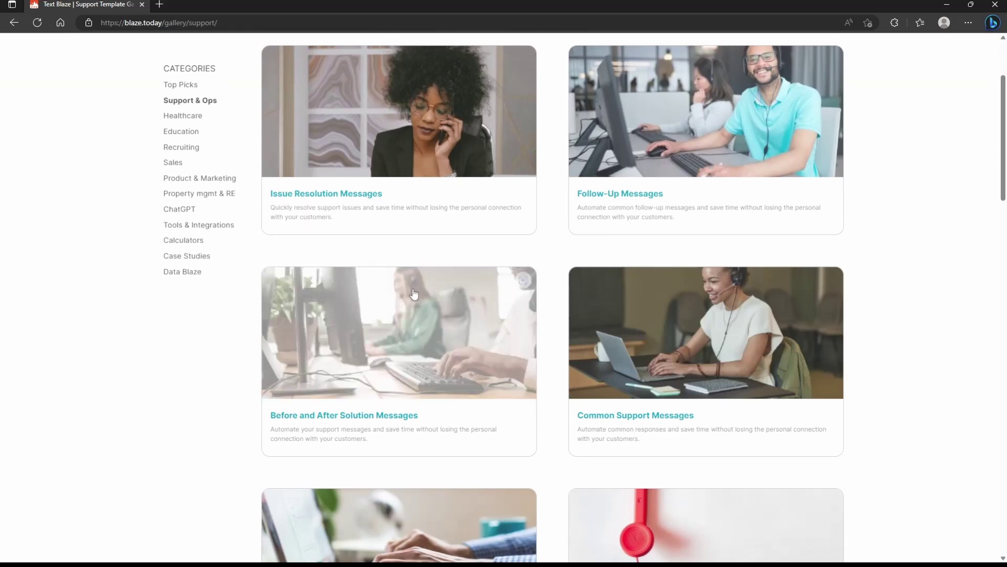
scroll(414, 288, "down", 4)
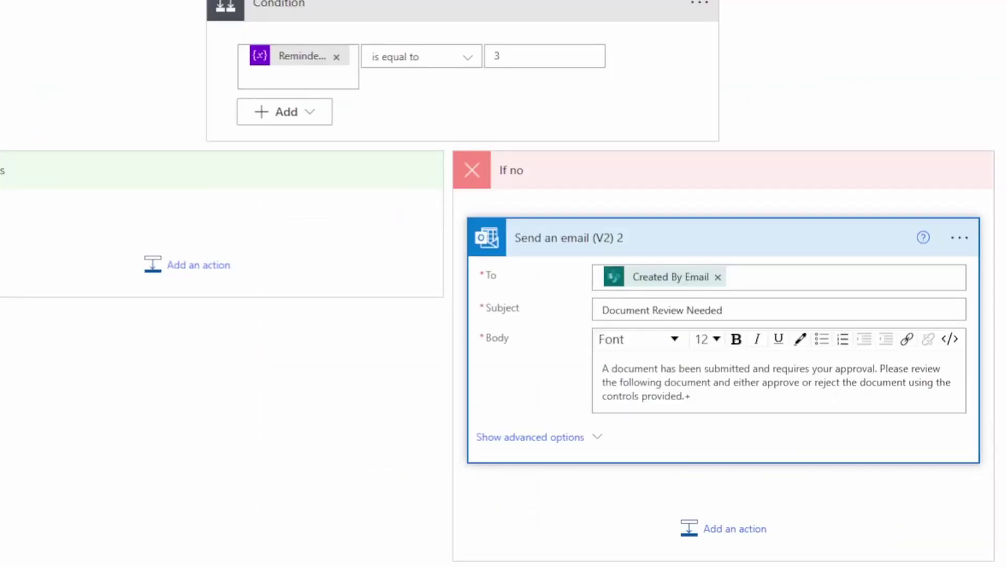
Replace the Created By Email recipient of the If no email with the reviewing Retail Manager from the suggested people.
left_click(717, 276)
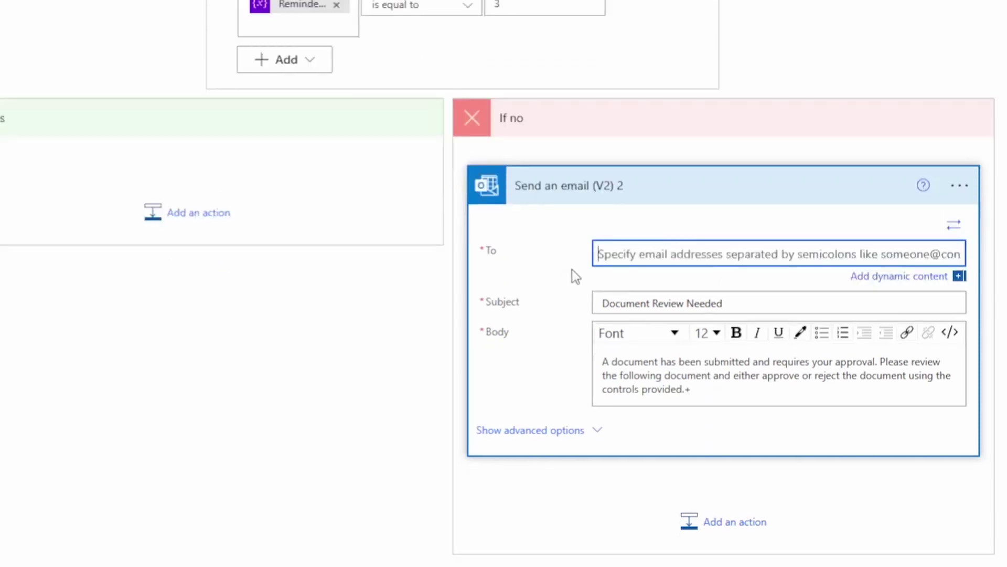
left_click(659, 257)
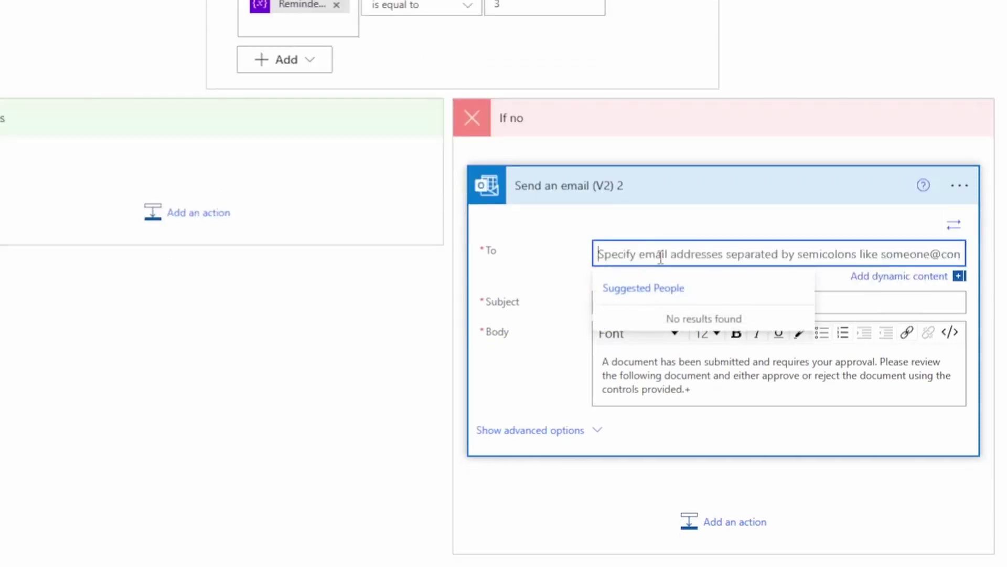
type("Adele Vance")
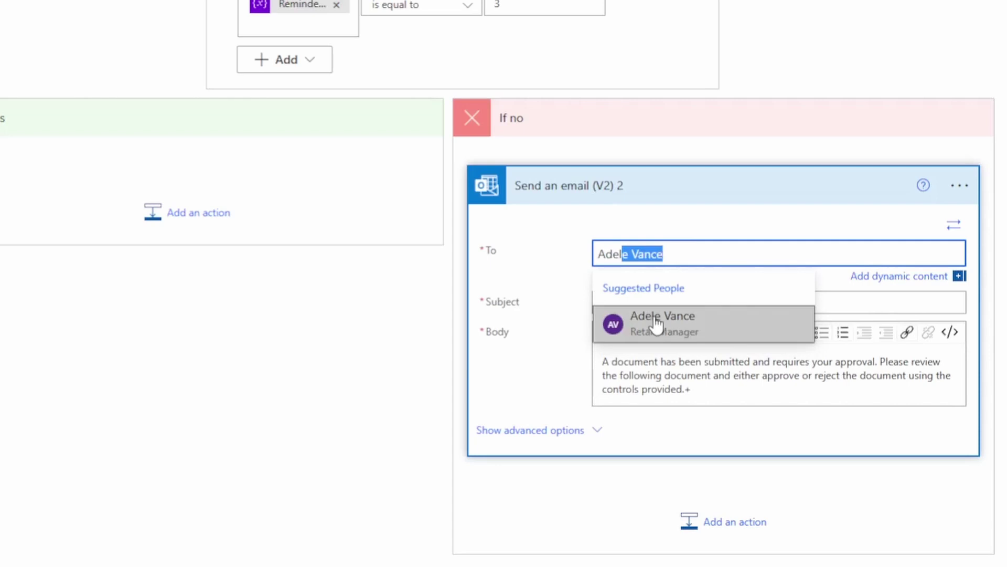
left_click(655, 325)
left_click(522, 316)
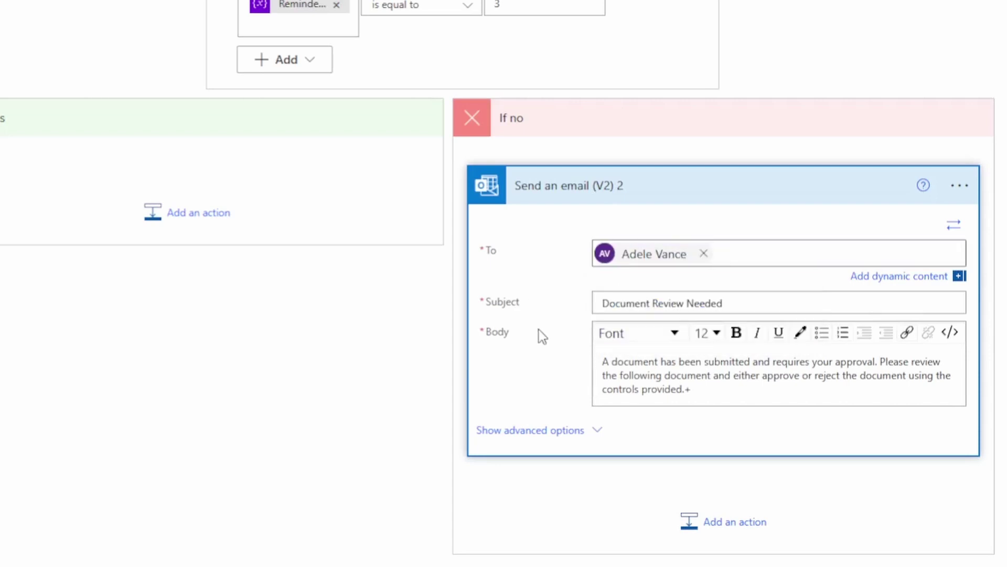
Add an Increment variable action below the email in the If no branch.
scroll(539, 334, "up", 15)
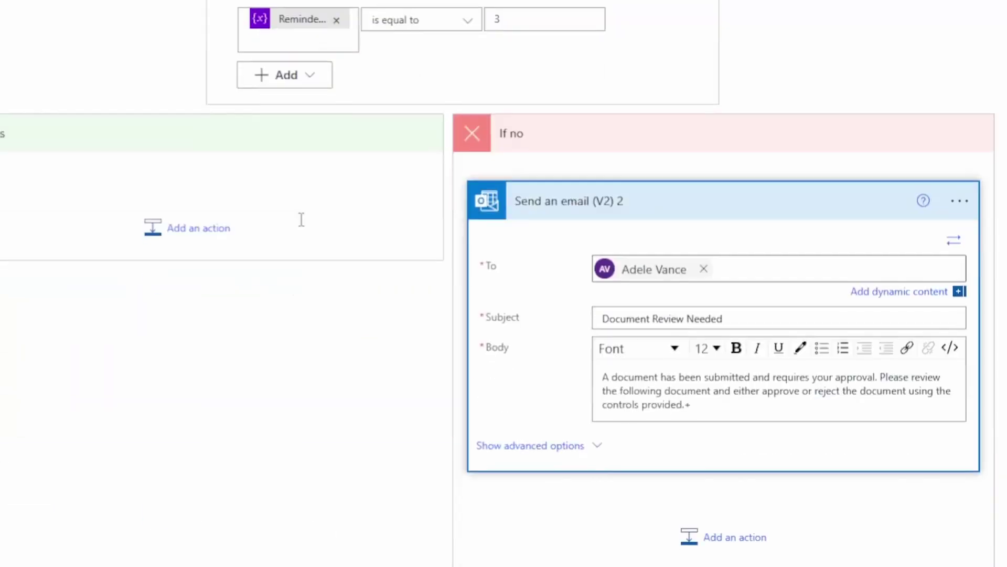
scroll(365, 231, "down", 1)
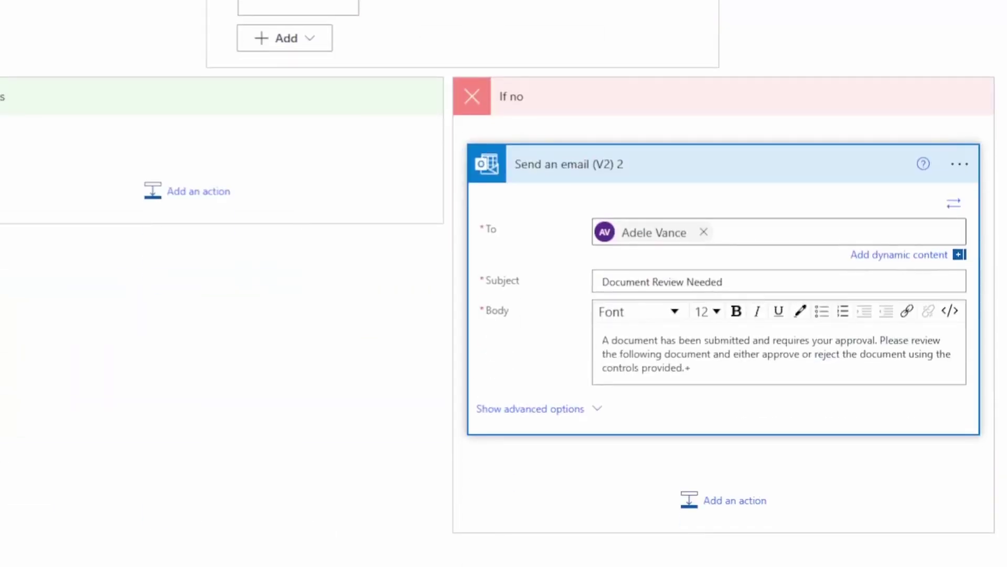
left_click(739, 503)
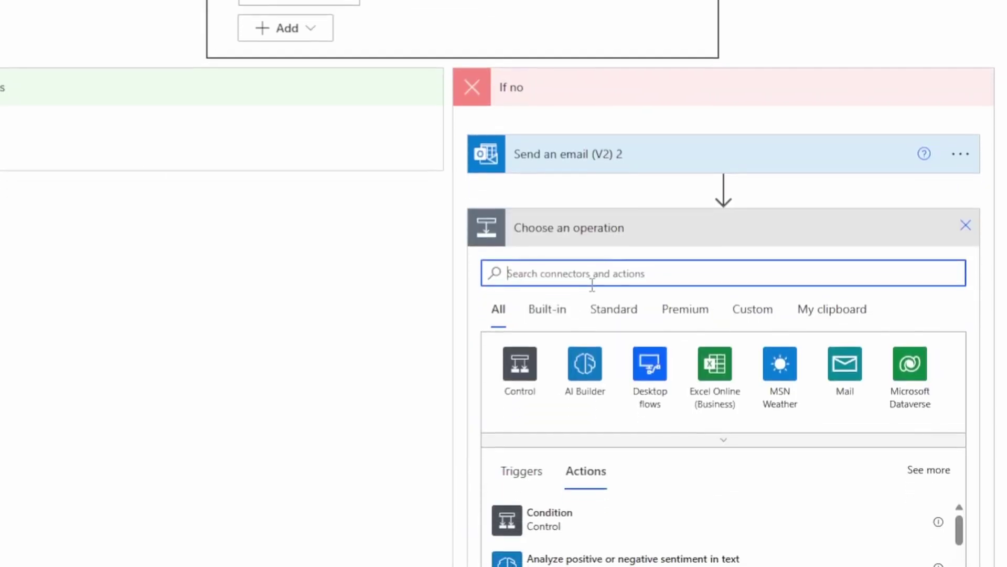
type("incremen")
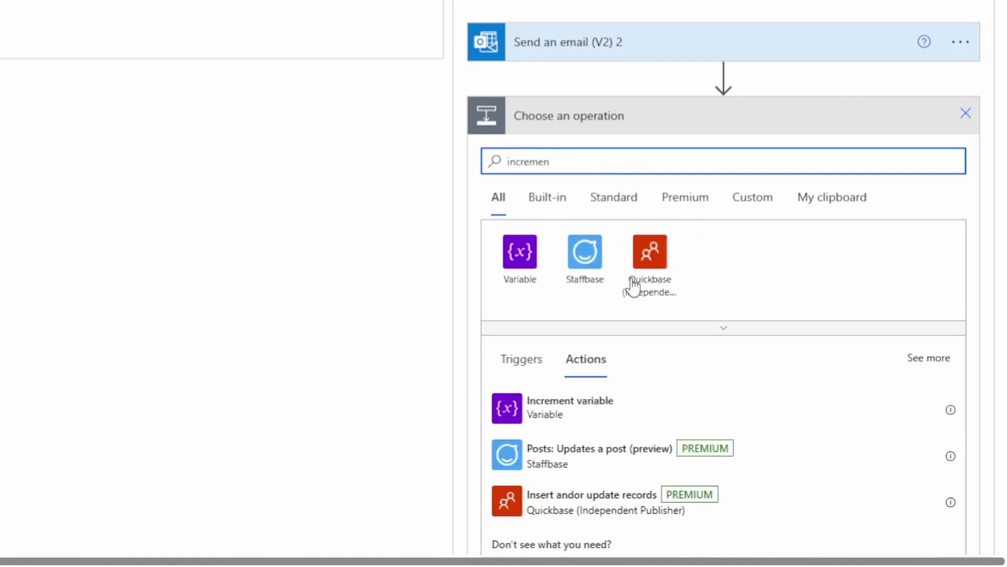
left_click(589, 407)
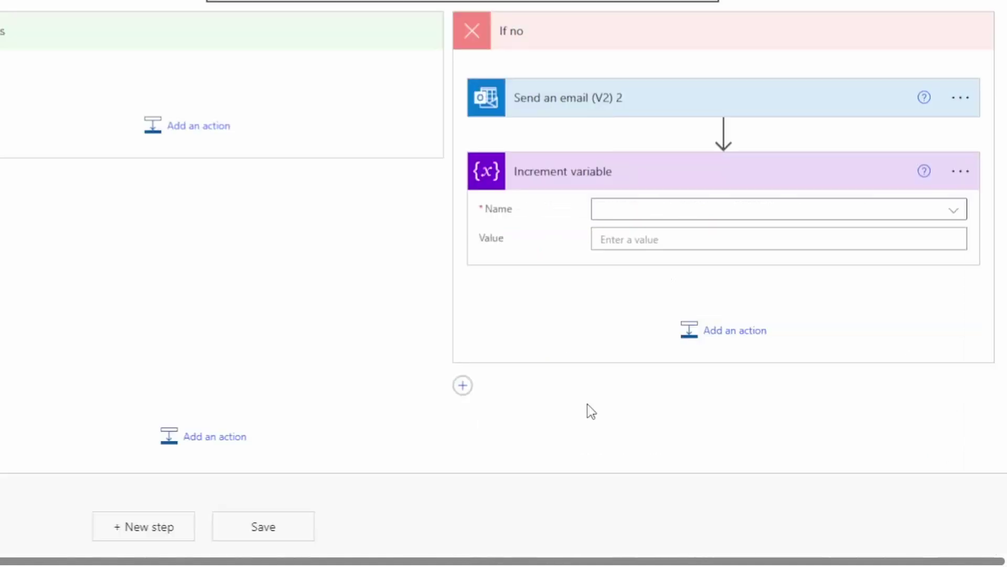
Configure the Increment variable action to raise Reminder Count by 1 and collapse its card.
left_click(684, 221)
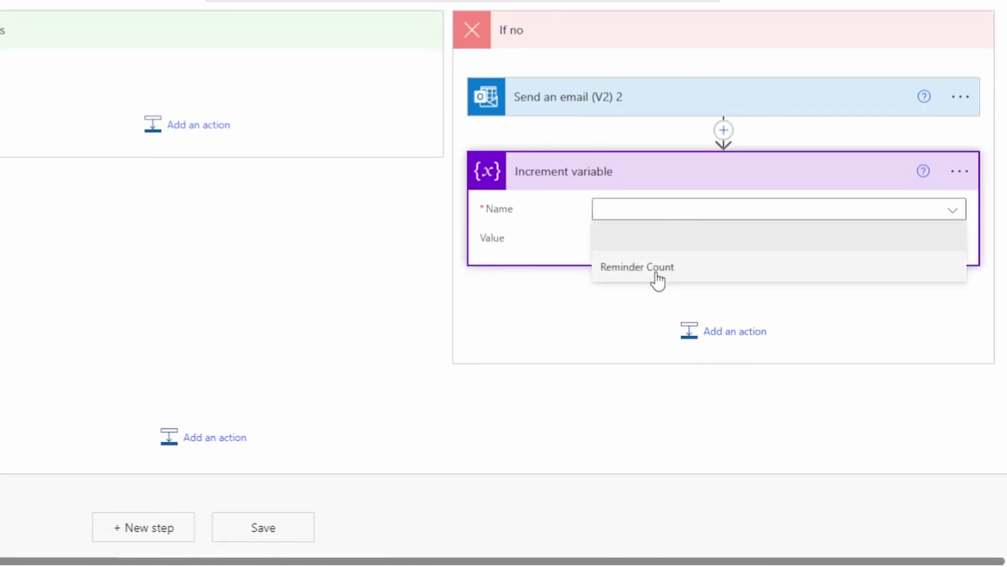
left_click(658, 266)
left_click(682, 239)
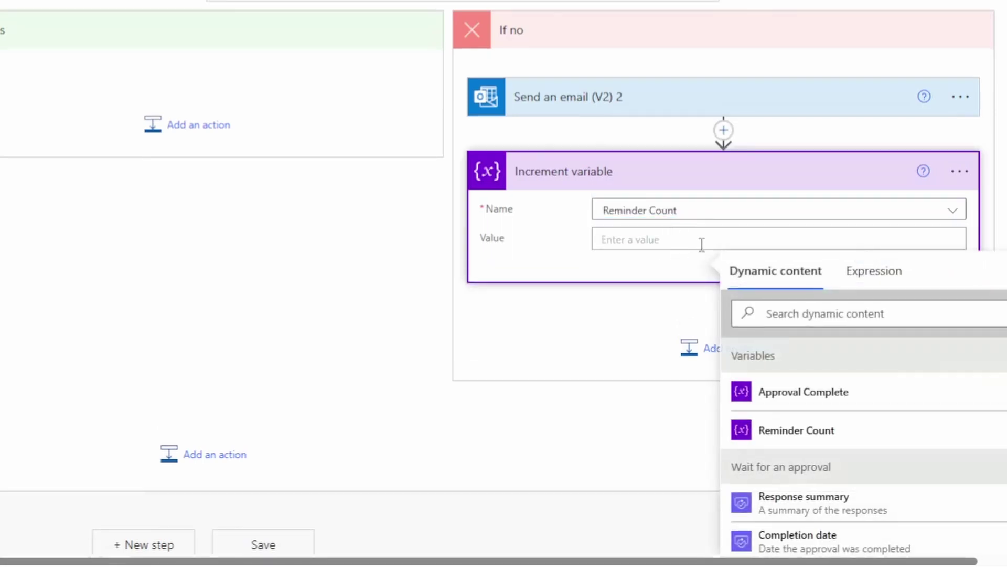
type("1")
left_click(546, 256)
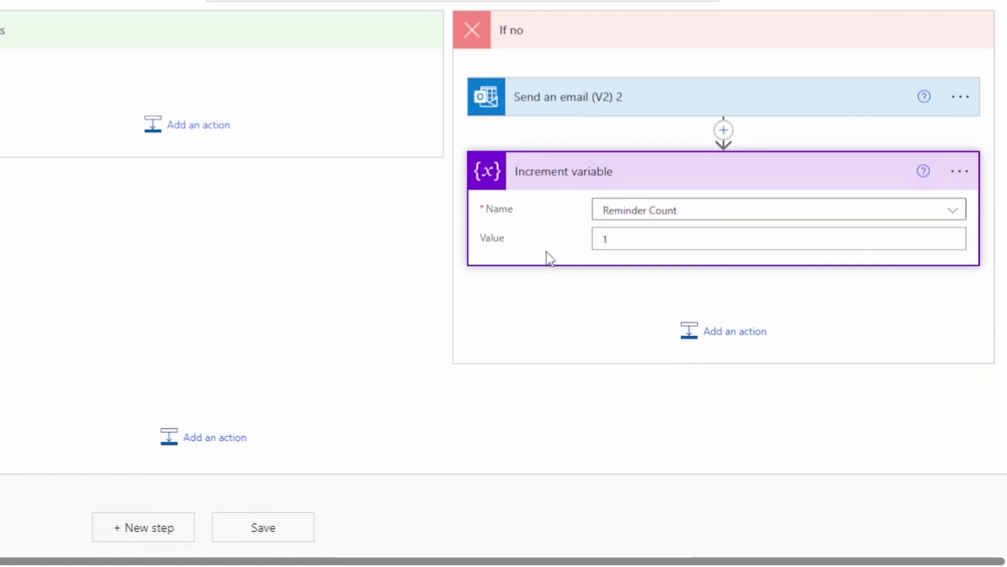
left_click(559, 174)
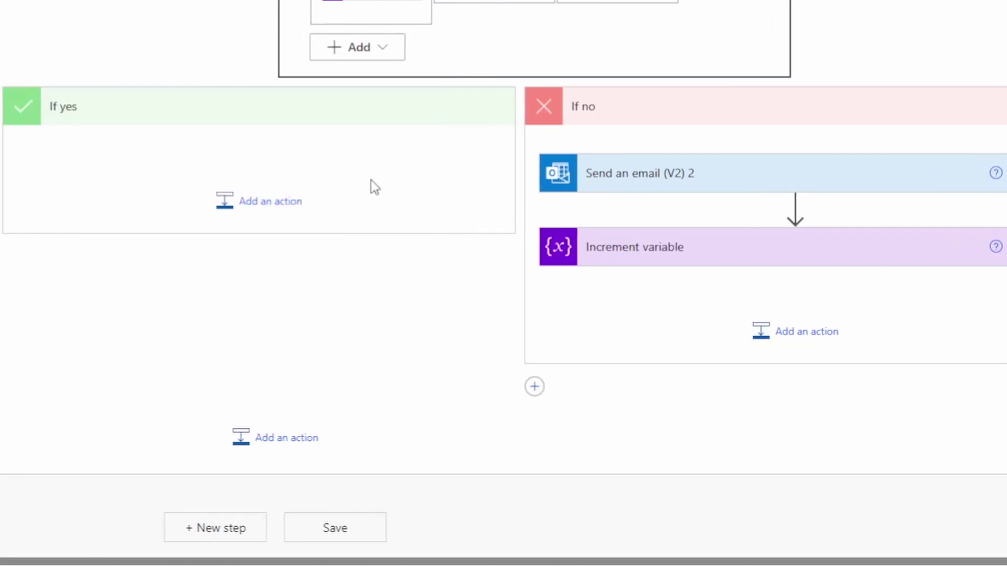
Add a Set variable action to the condition's If yes branch.
left_click(344, 207)
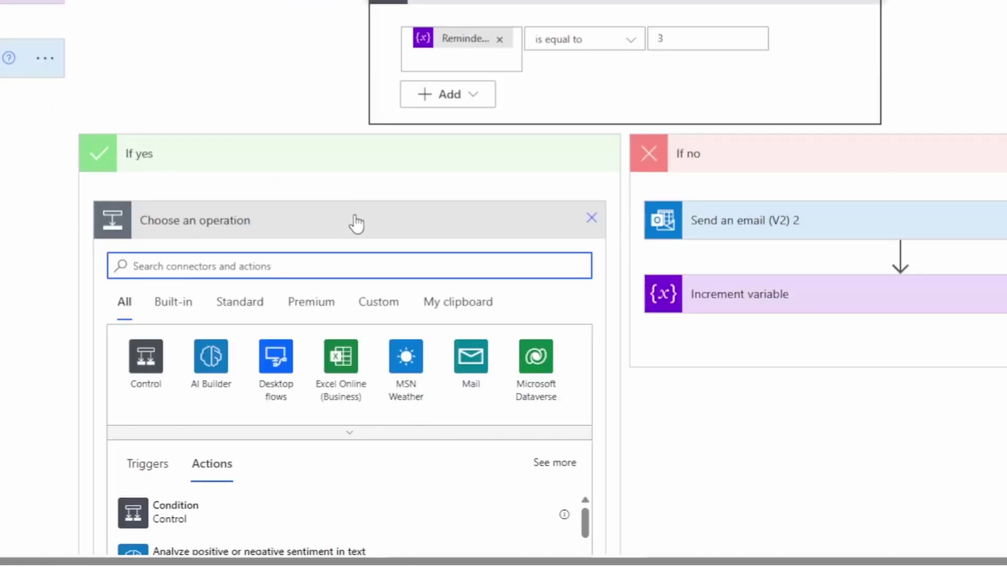
scroll(427, 206, "down", 2)
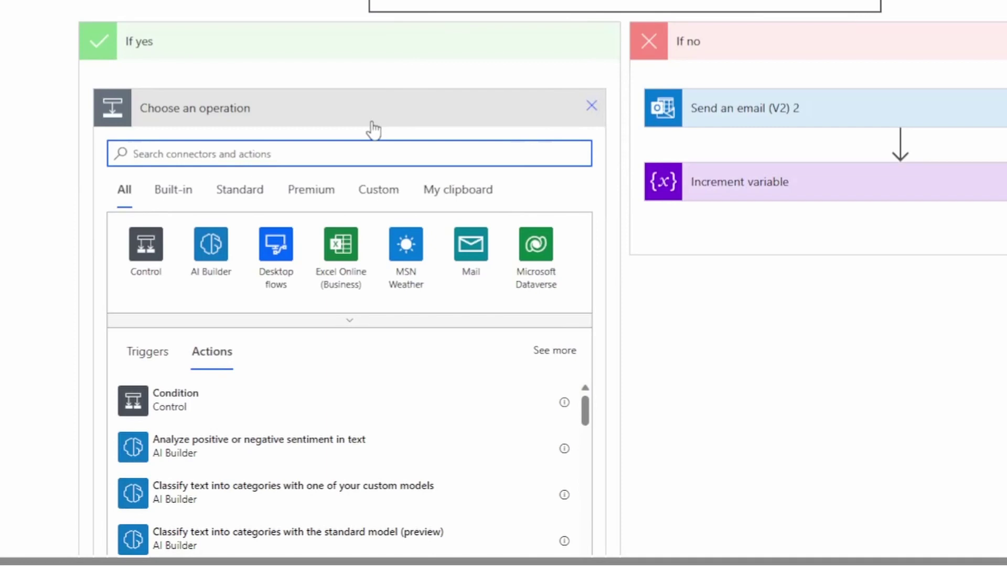
type("set")
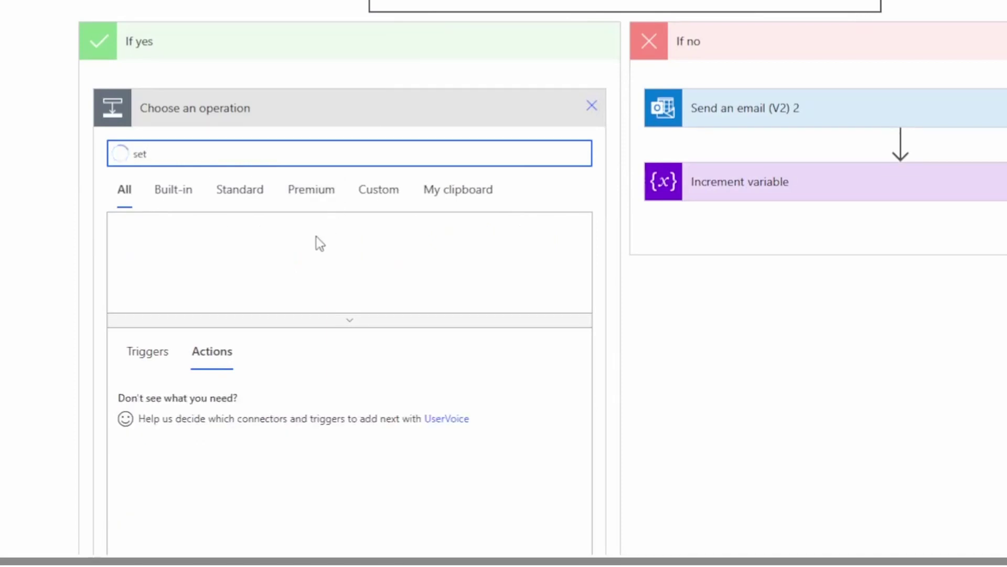
scroll(339, 287, "down", 2)
type("var")
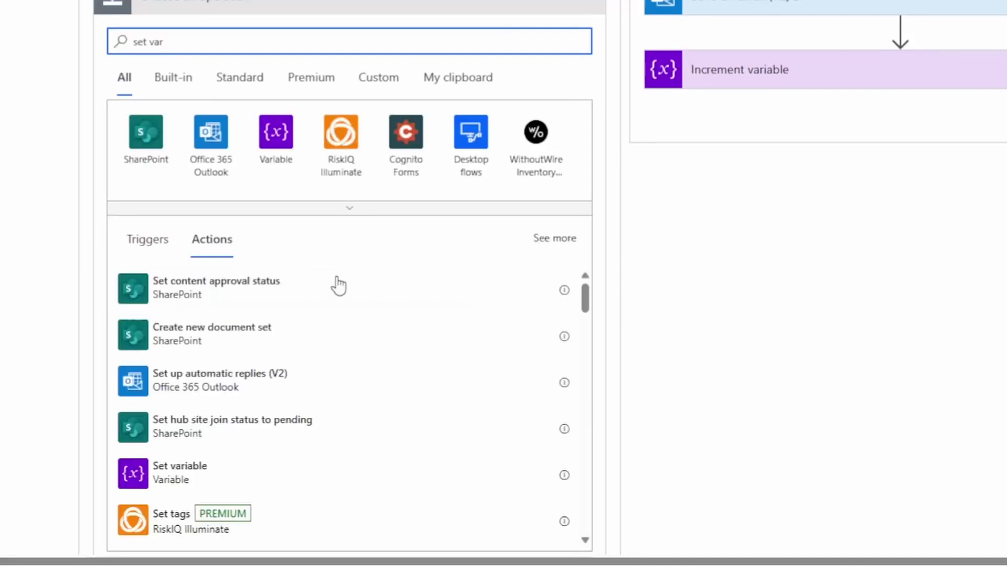
left_click(228, 483)
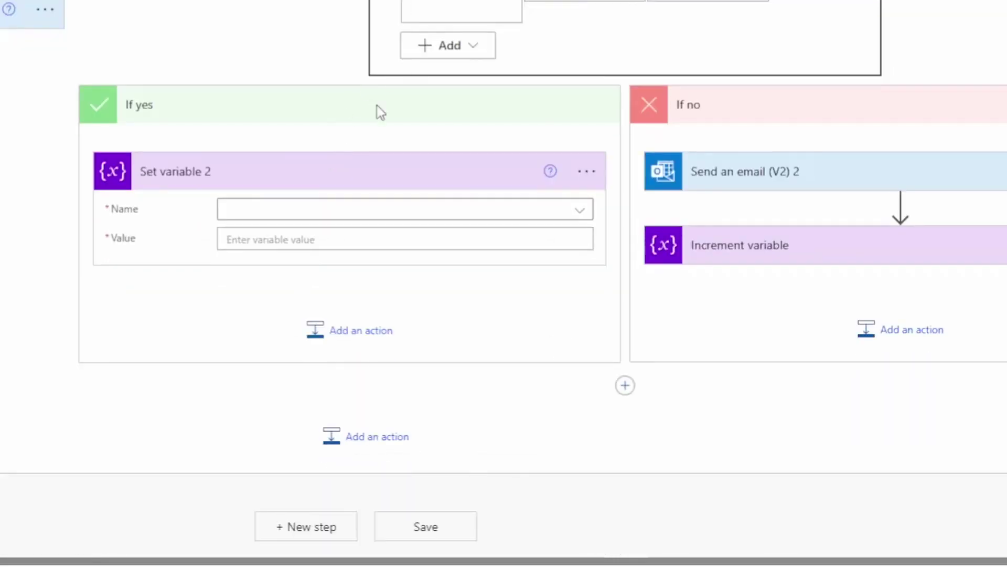
Set the If yes action's variable to Approval Complete with the expression true as its value.
left_click(351, 210)
left_click(325, 275)
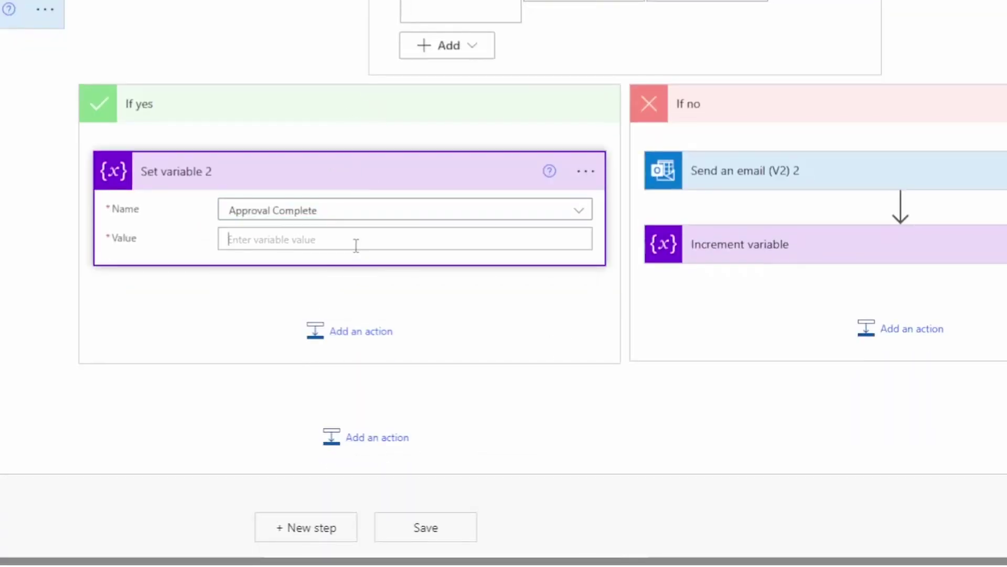
left_click(358, 244)
left_click(766, 283)
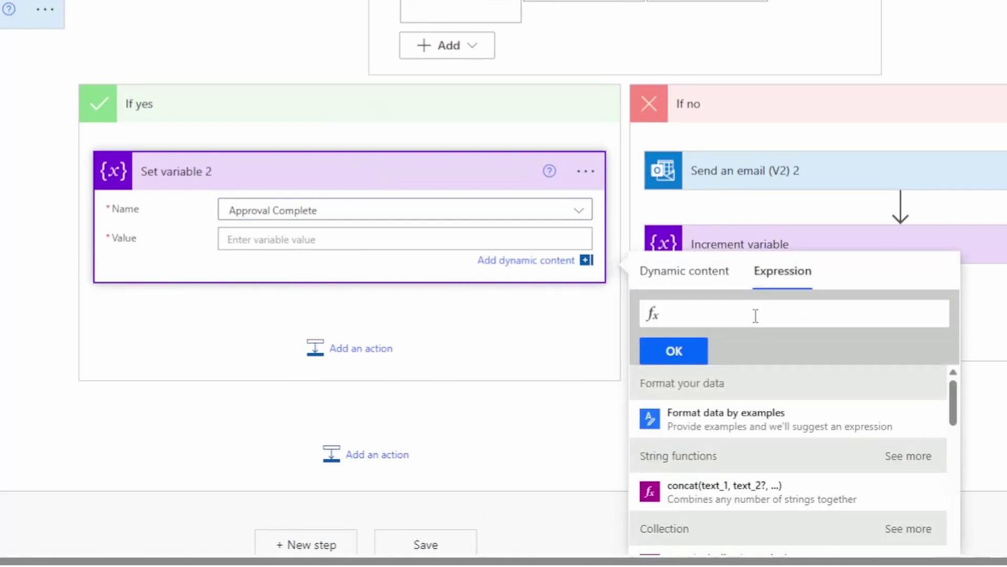
type("true")
left_click(677, 352)
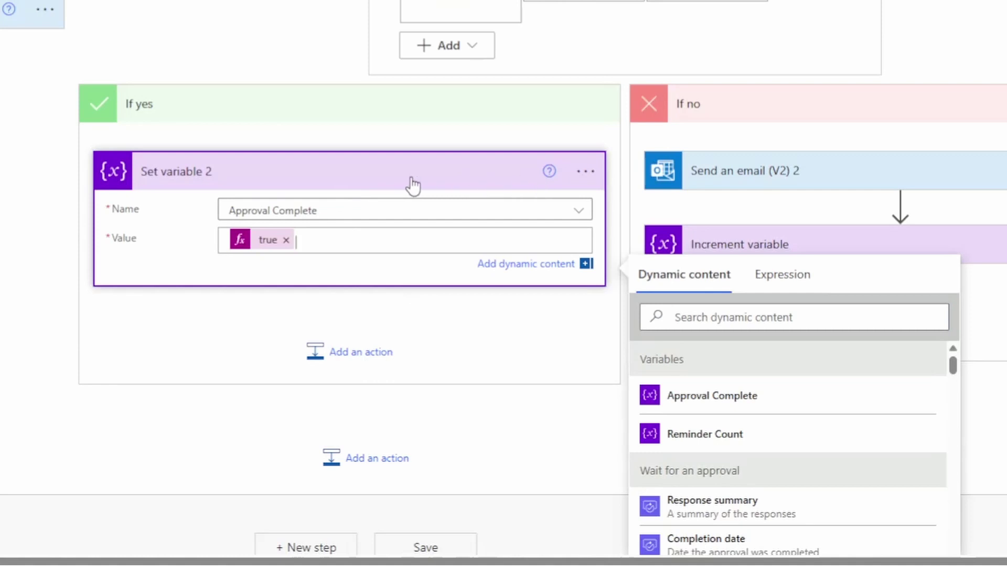
left_click(450, 328)
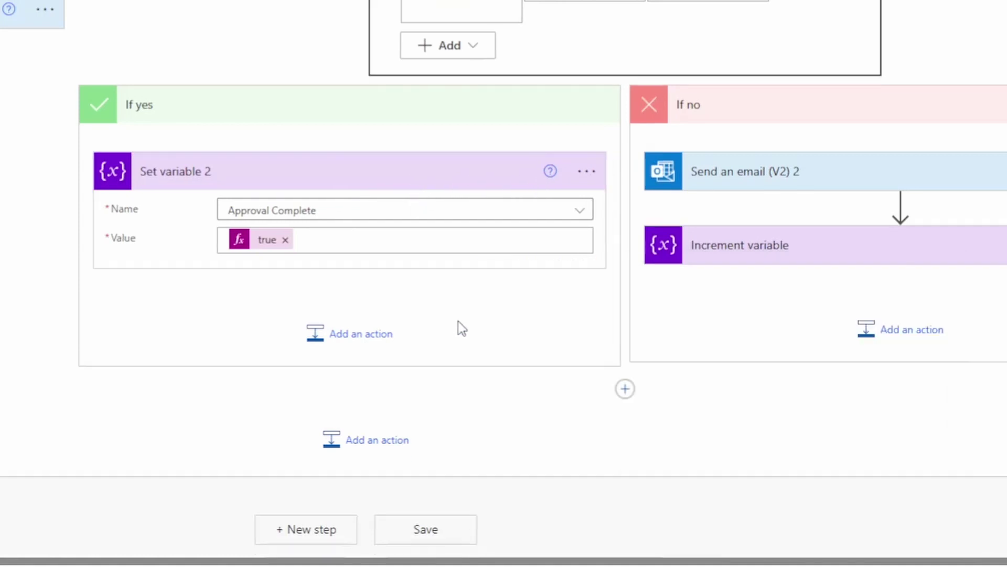
Add an Update file properties action below the Set variable action in the condition's If yes branch.
left_click(384, 338)
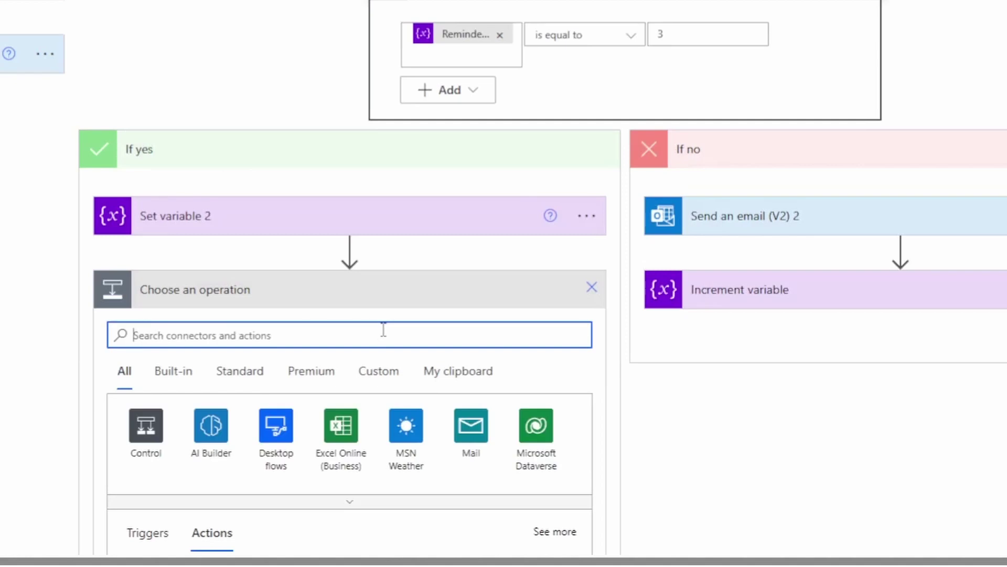
scroll(387, 338, "down", 4)
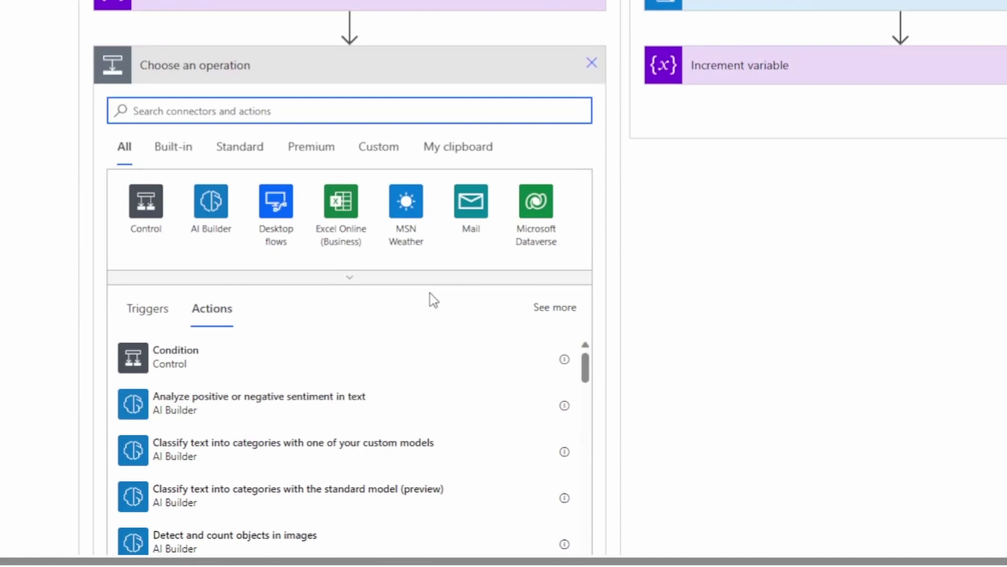
type("upda")
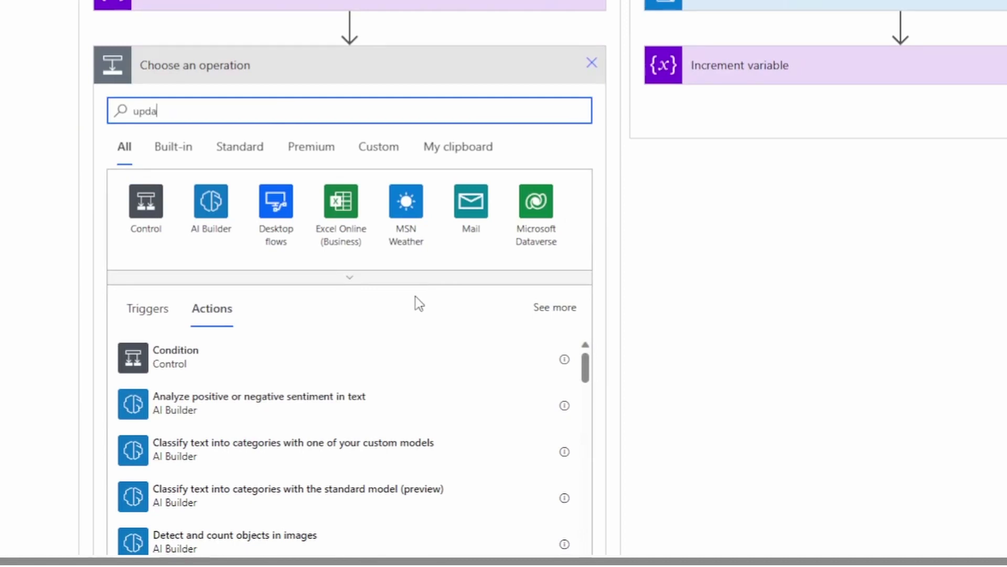
type("te file proper")
left_click(275, 368)
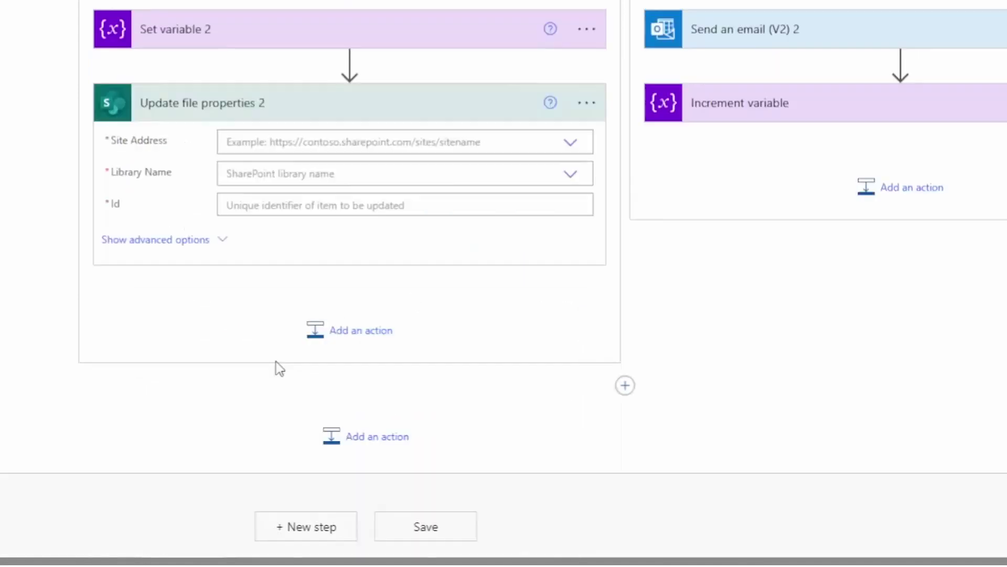
Configure the new Update file properties action with site Demo Hub, library Sales Documents and the ID from the file trigger.
left_click(569, 146)
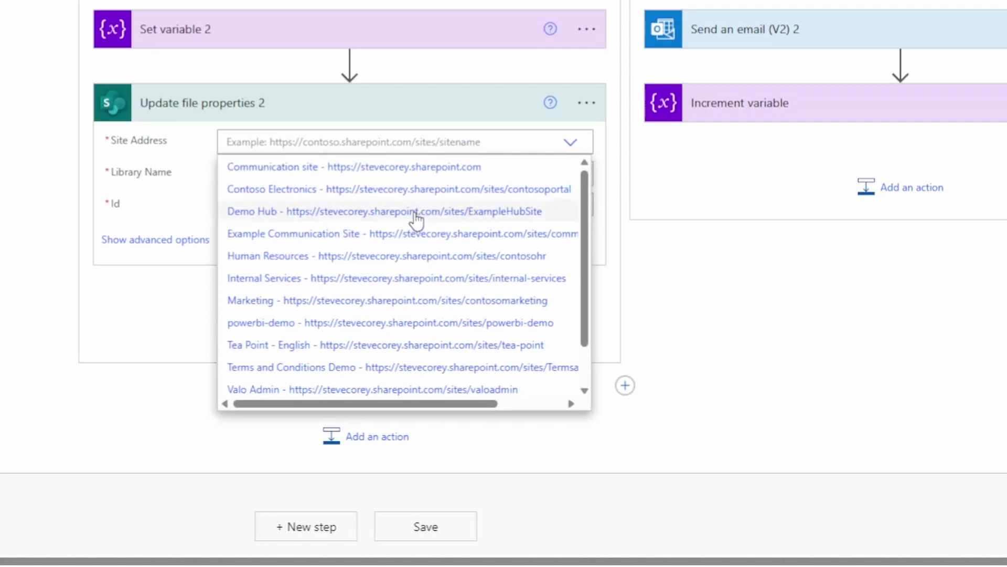
left_click(416, 214)
left_click(573, 177)
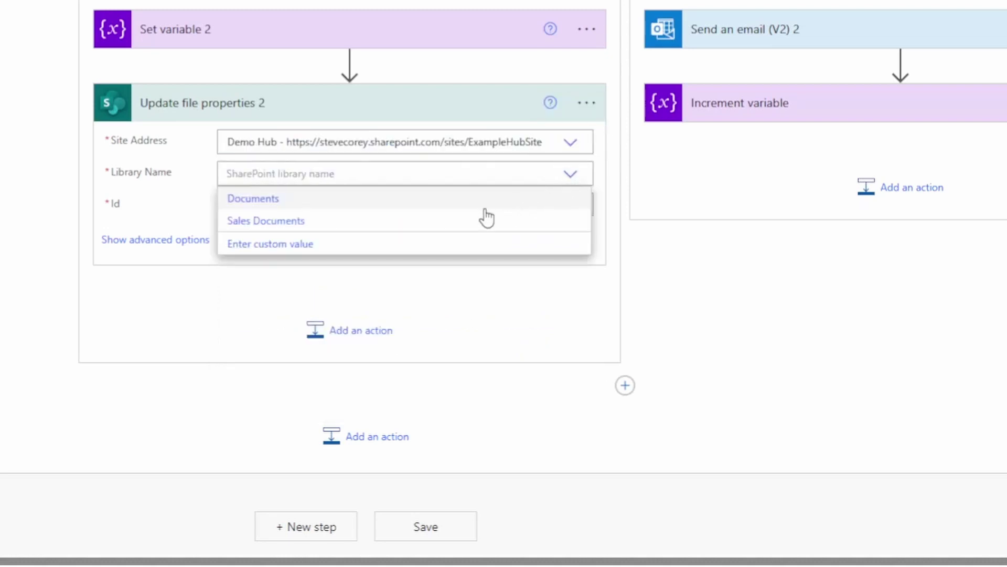
left_click(336, 223)
left_click(373, 208)
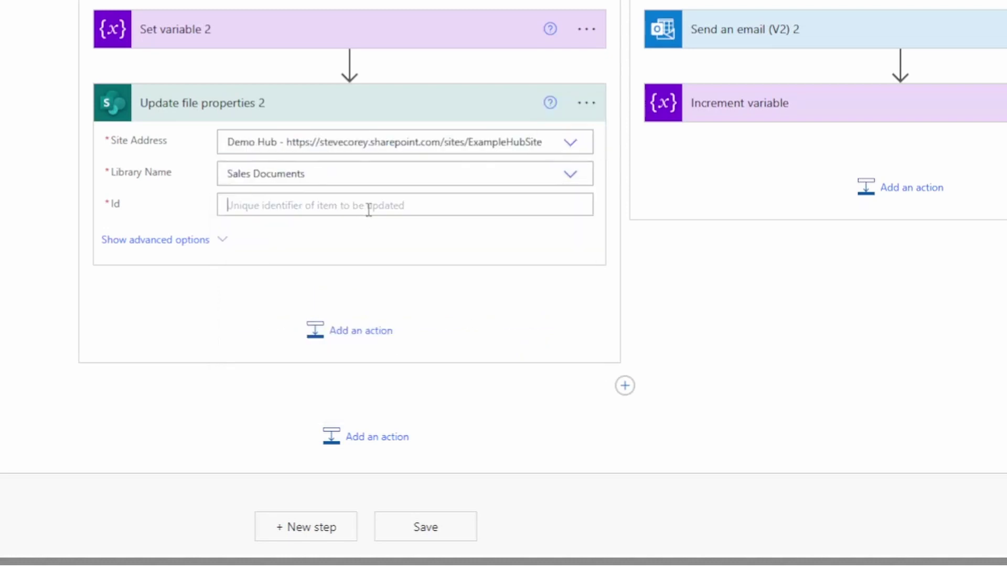
scroll(507, 310, "down", 2)
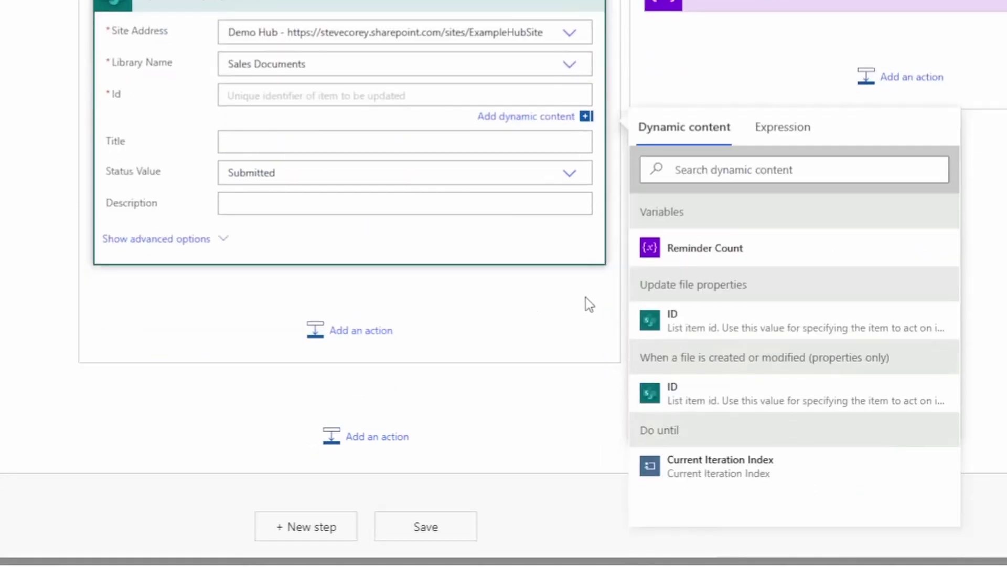
left_click(740, 403)
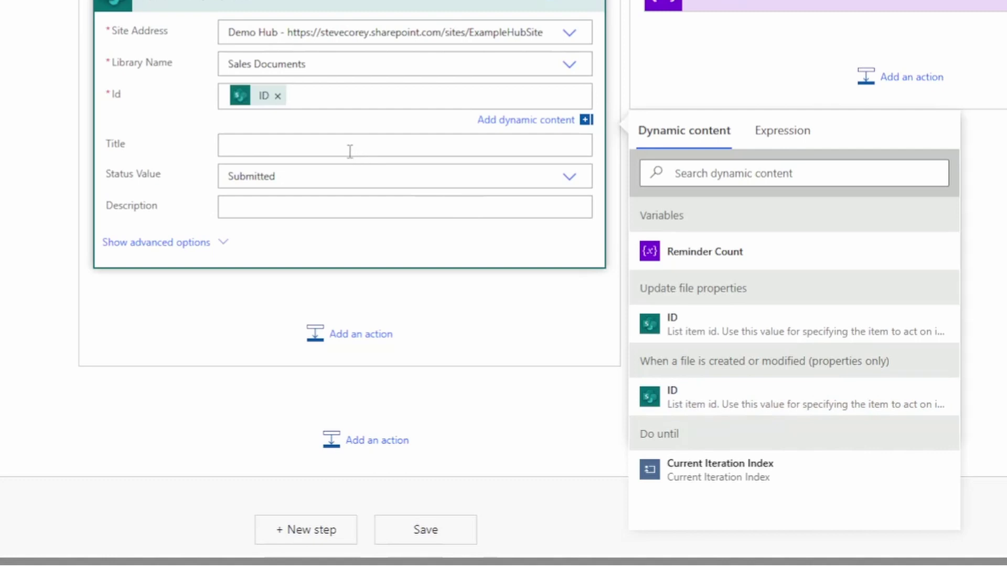
left_click(346, 181)
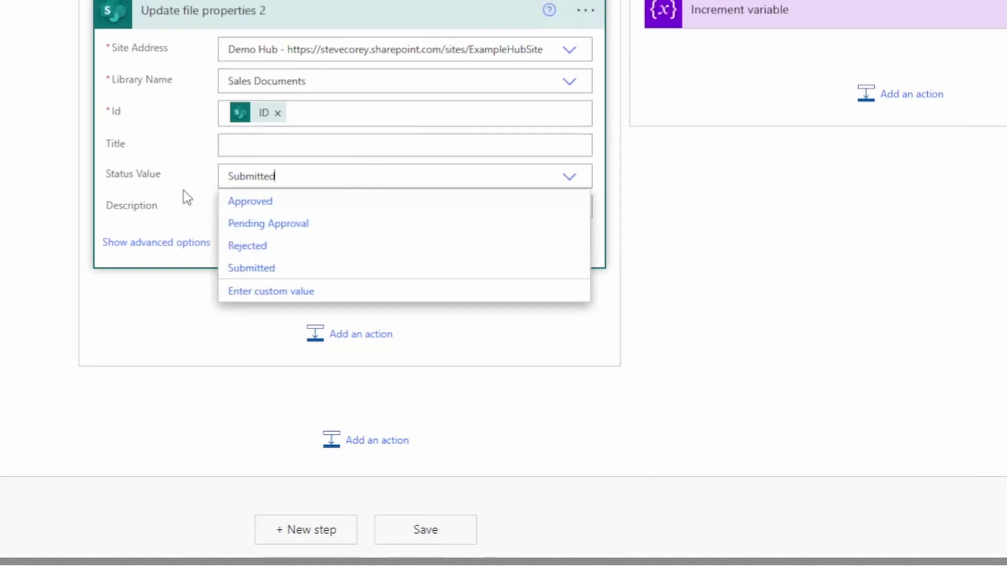
left_click(210, 192)
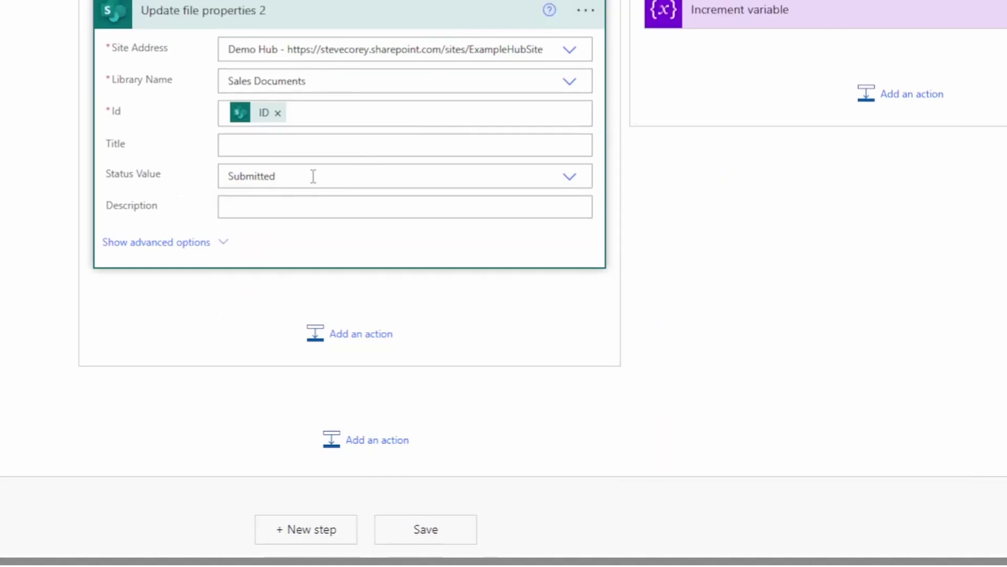
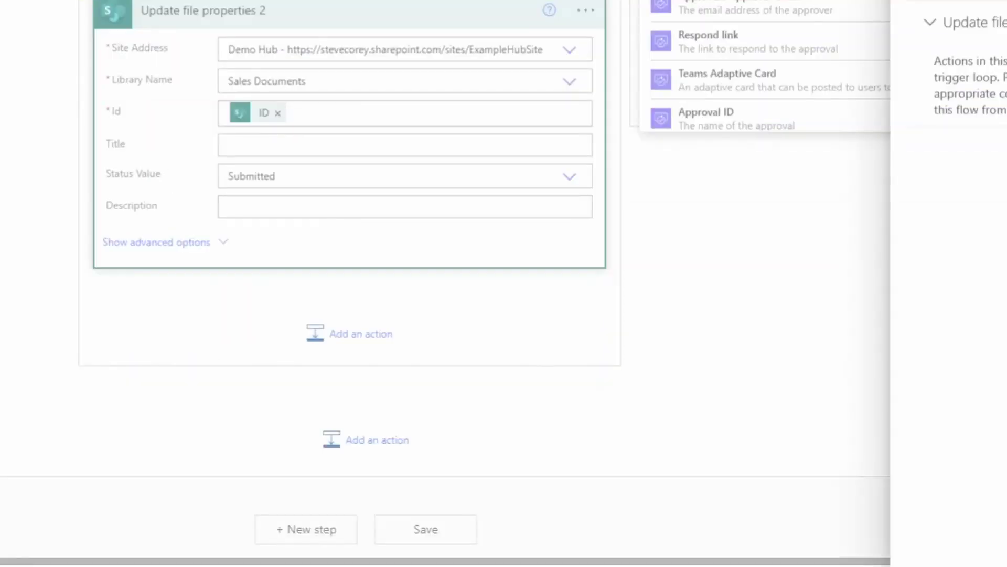
left_click(440, 11)
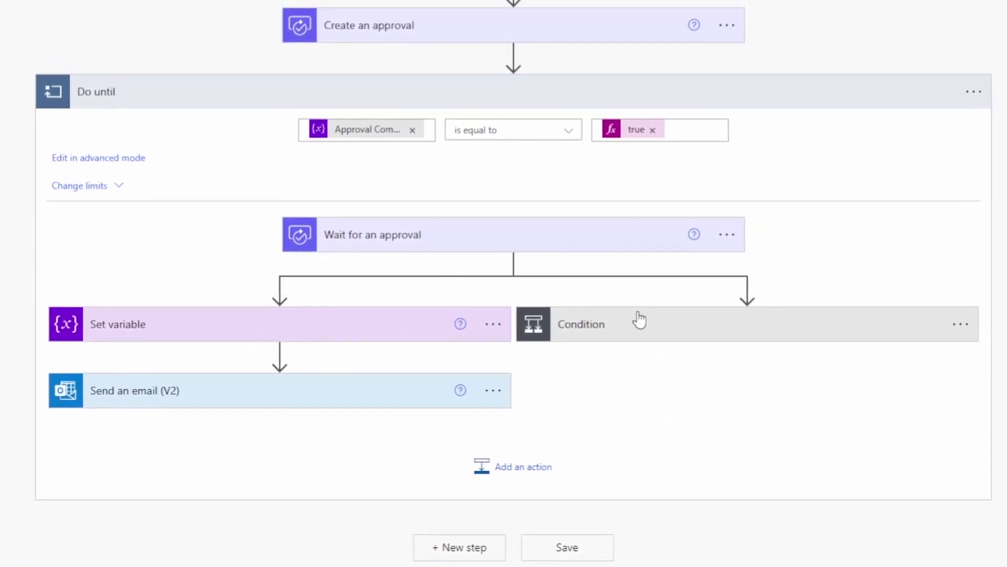
Configure the Condition to run only after Wait for an approval has timed out.
left_click(695, 332)
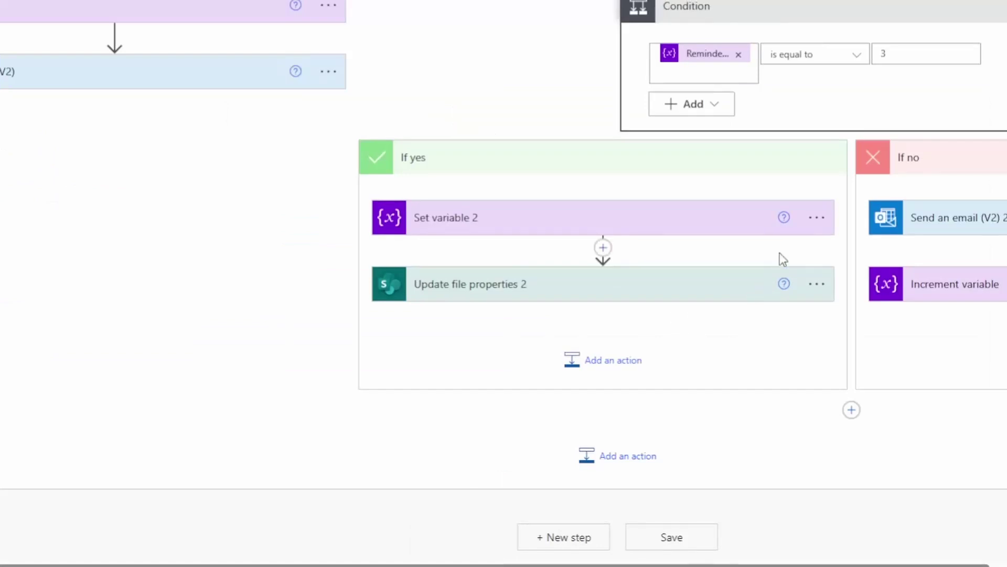
left_click(772, 12)
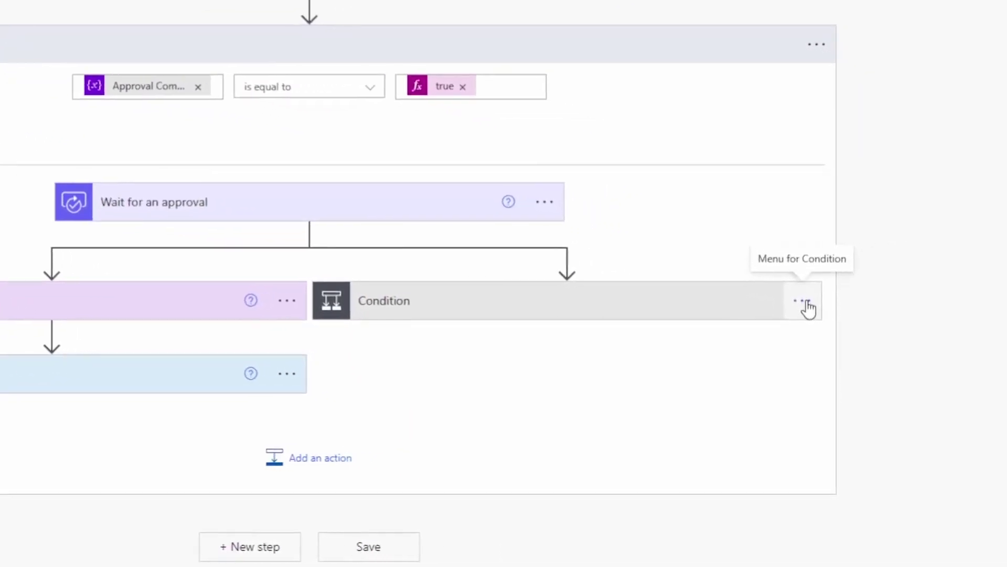
left_click(802, 301)
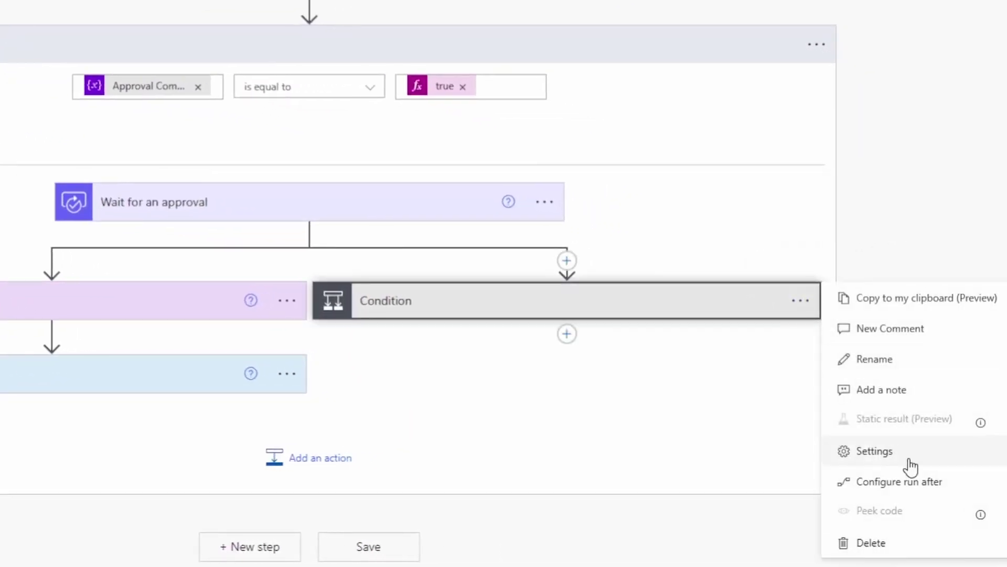
left_click(958, 488)
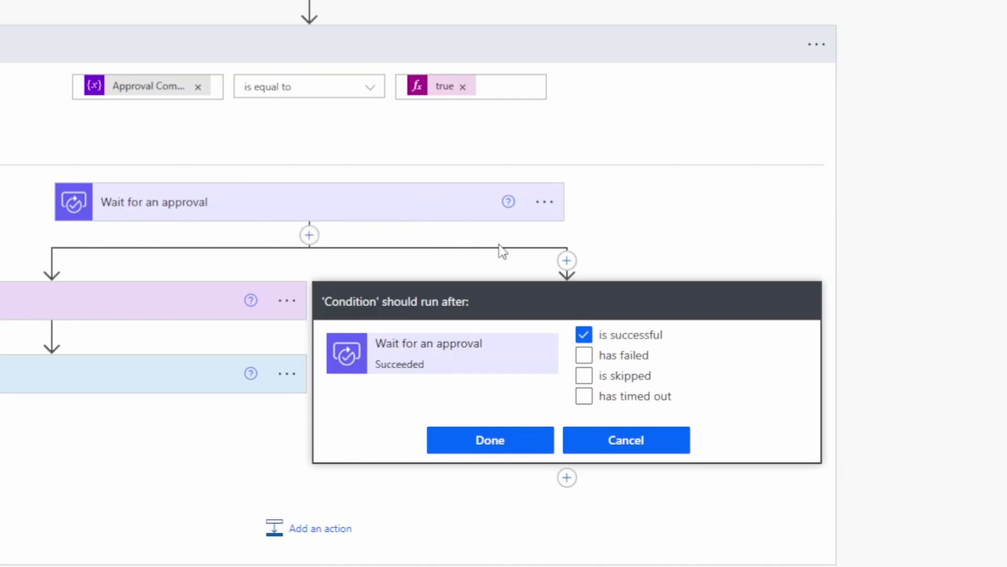
left_click(585, 335)
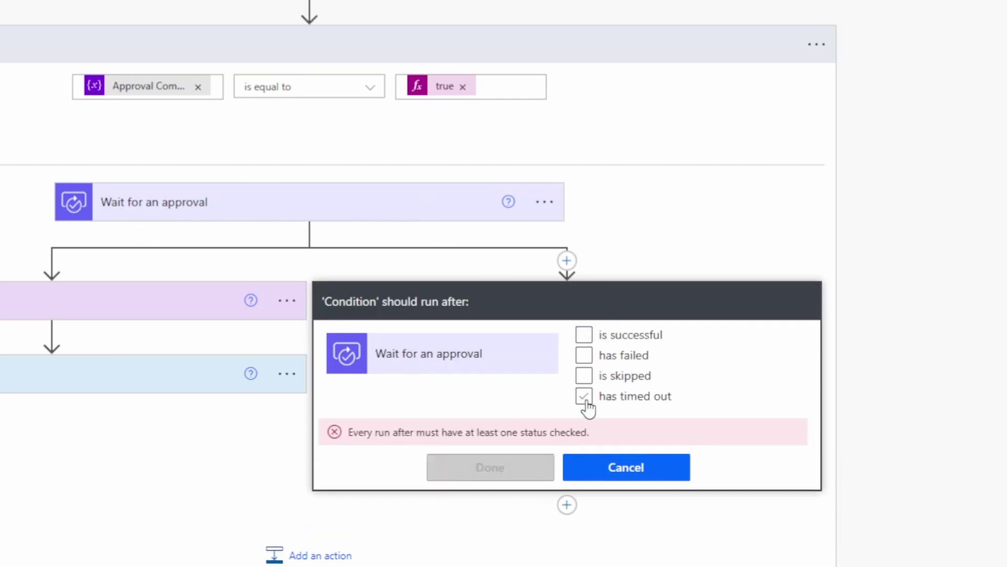
left_click(630, 408)
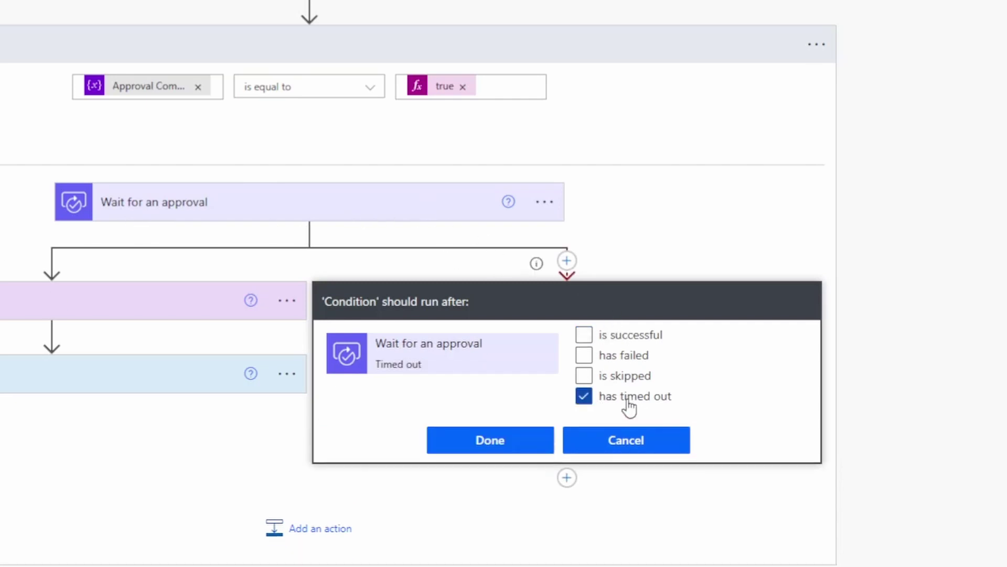
left_click(514, 439)
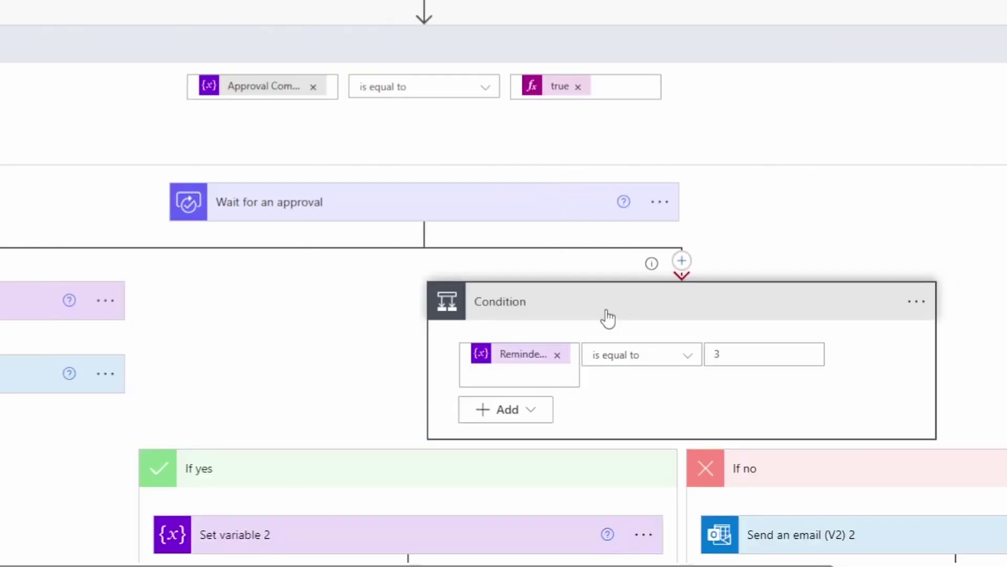
Check the timeout duration in the Wait for an approval action's settings and leave them without changes.
left_click(658, 203)
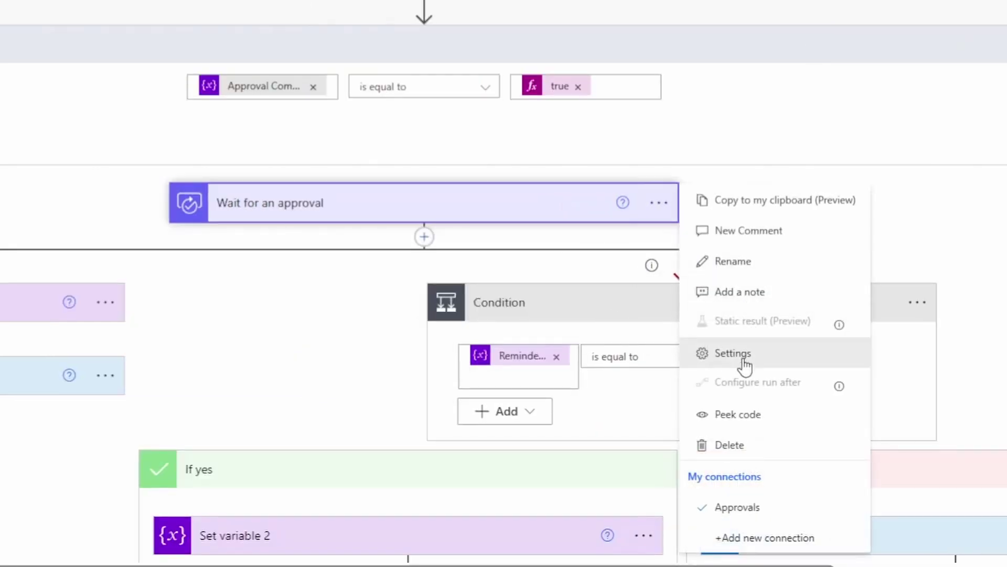
left_click(733, 353)
scroll(515, 402, "down", 5)
left_click(366, 119)
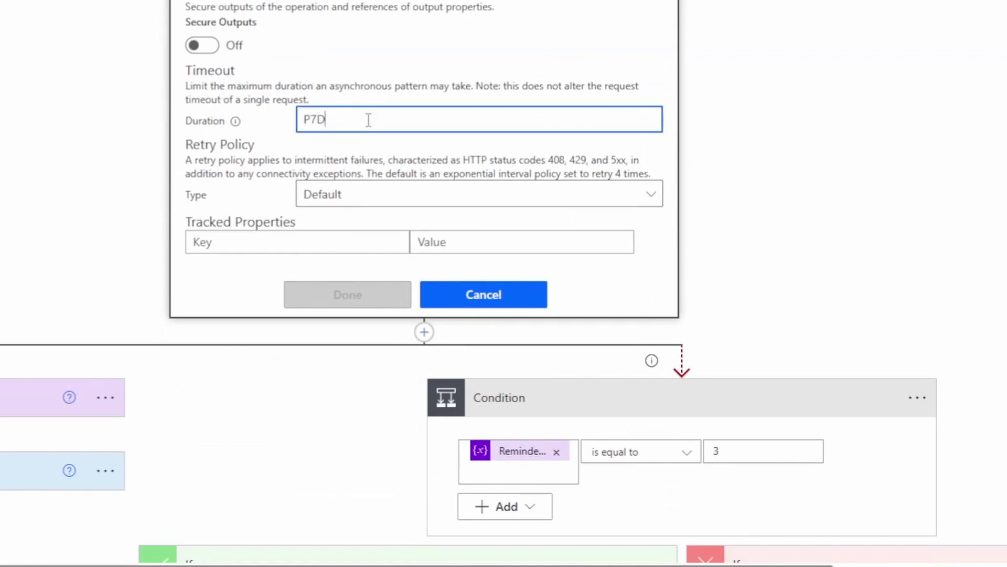
left_click_drag(366, 119, 305, 134)
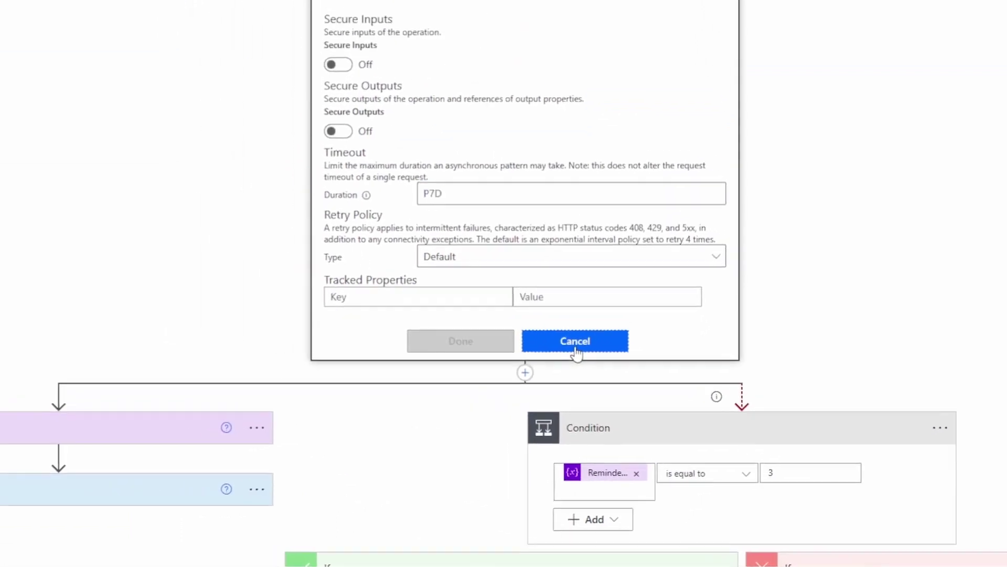
left_click(474, 304)
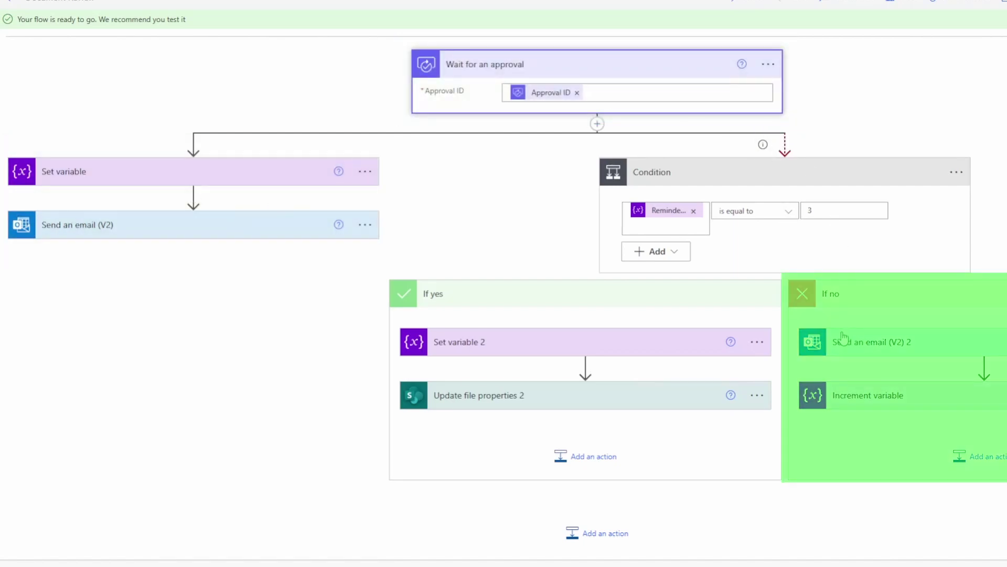
Collapse the Condition and add a Compose action at the end of the Do until loop.
scroll(261, 283, "up", 2)
scroll(268, 267, "up", 2)
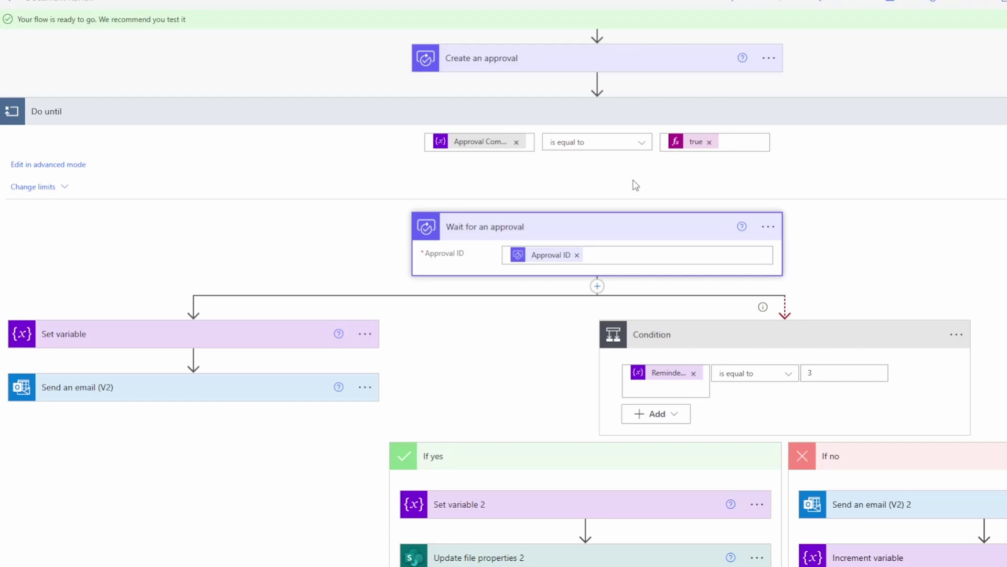
left_click(754, 332)
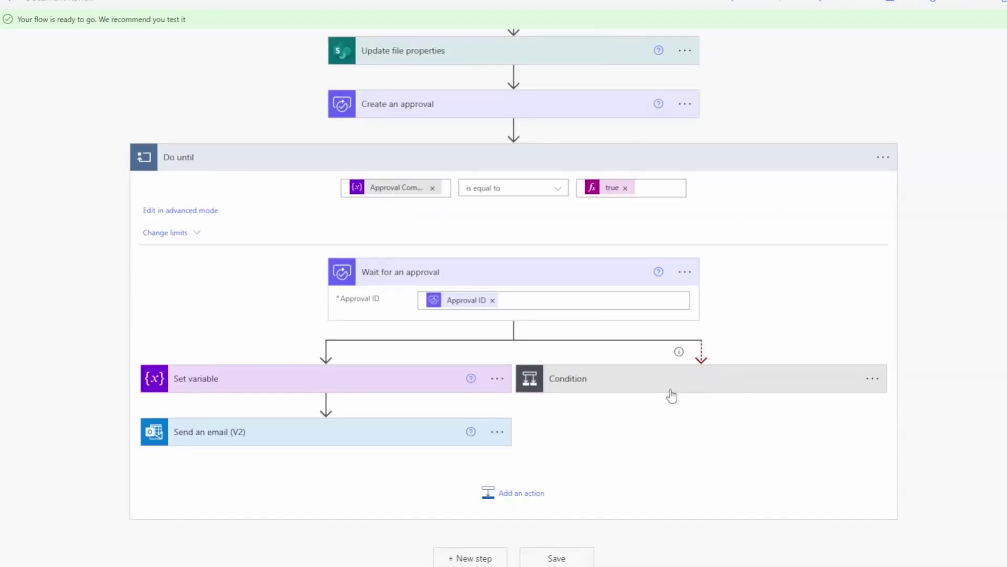
left_click(525, 505)
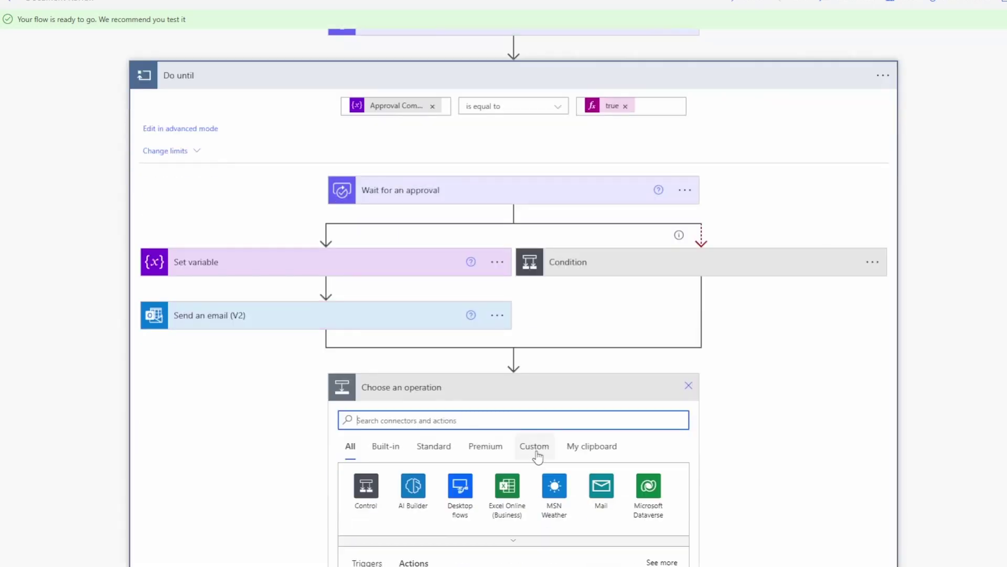
type("compose")
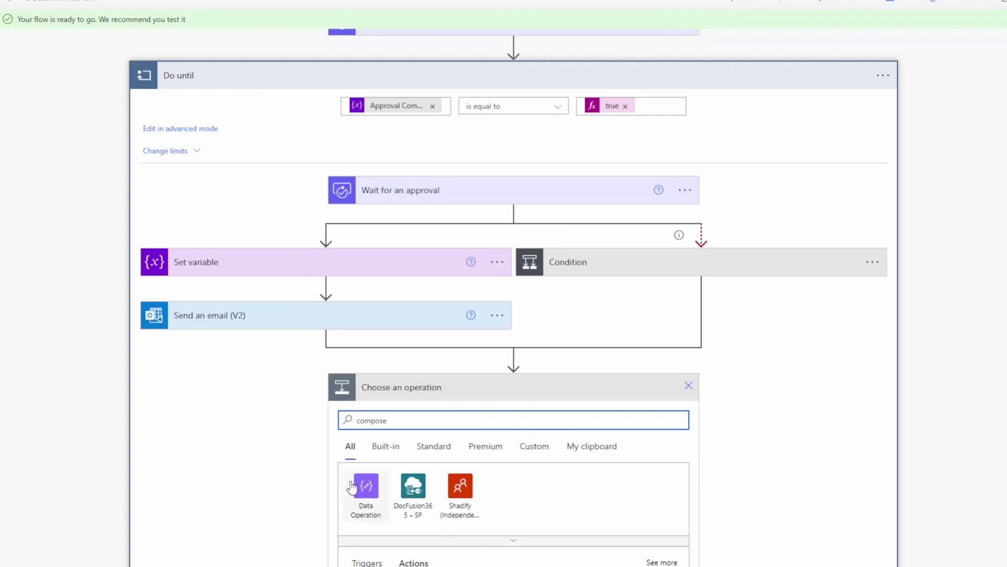
scroll(380, 485, "down", 3)
left_click(411, 443)
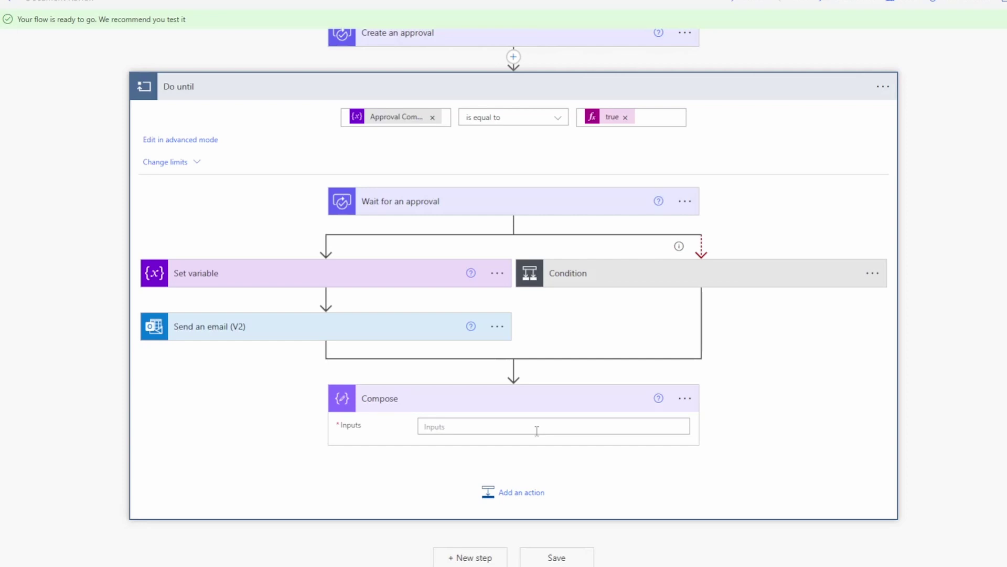
Enter "Ending the flow" as the Compose action's input and save the flow.
left_click(536, 431)
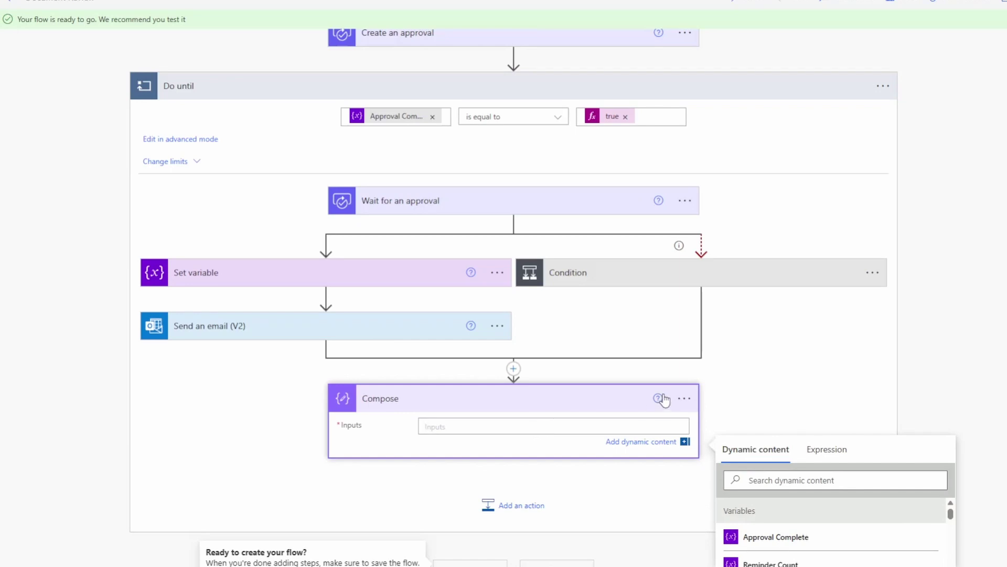
left_click(751, 370)
scroll(623, 427, "down", 3)
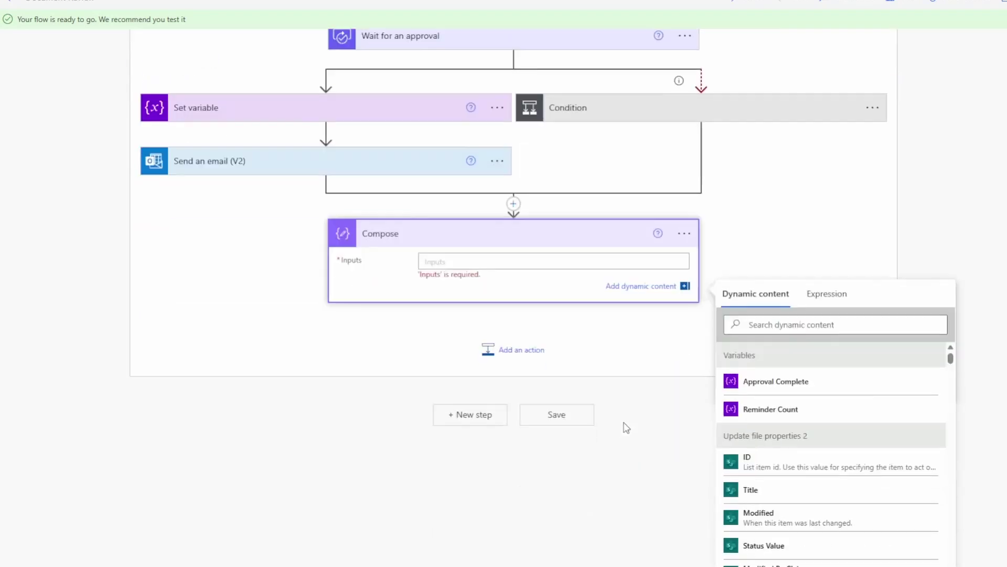
scroll(627, 423, "up", 2)
left_click(611, 344)
type("En")
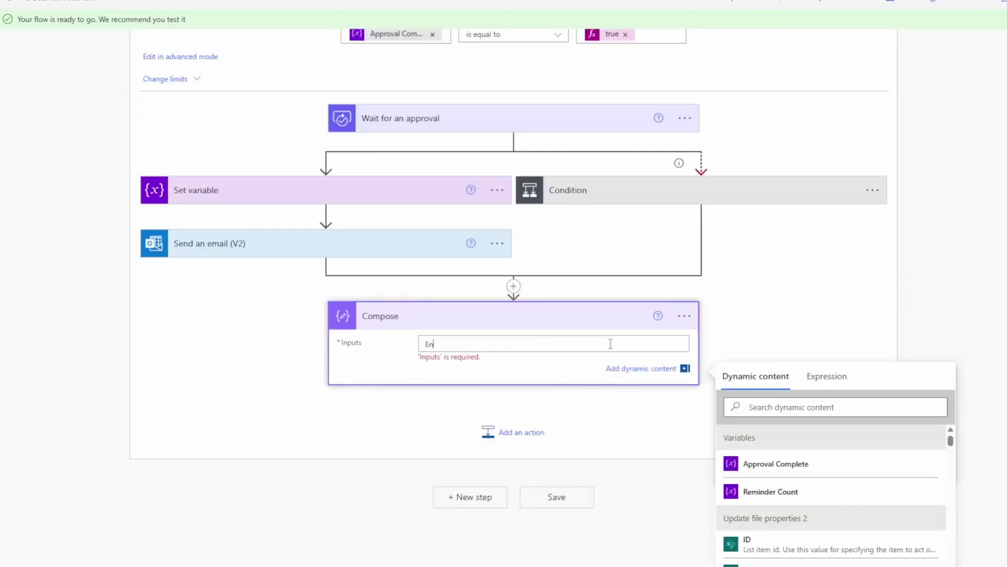
type("ding the flow")
left_click(780, 332)
scroll(780, 331, "up", 2)
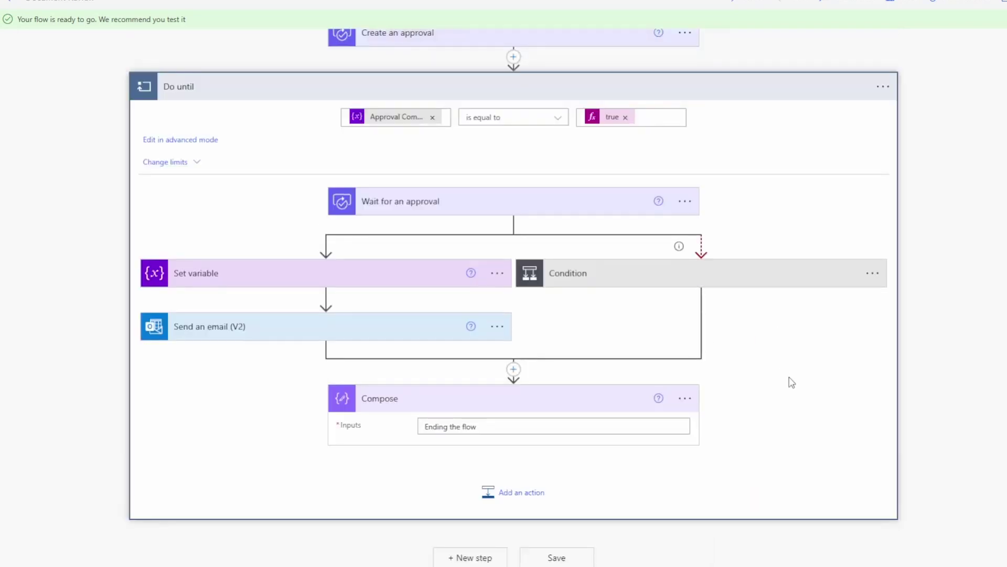
left_click(900, 5)
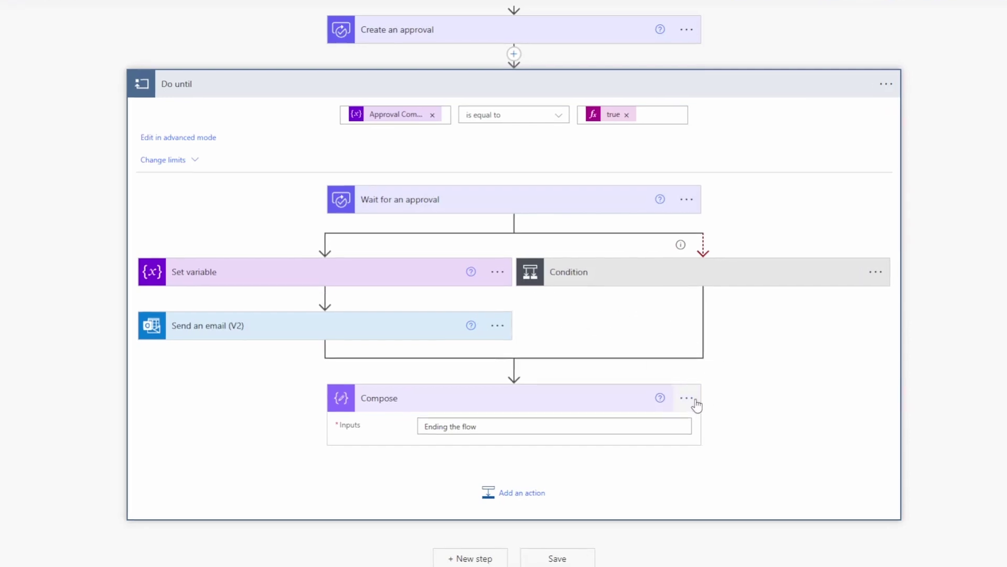
Configure the Compose action to run after both Condition and Send an email (V2) are successful or skipped.
left_click(748, 391)
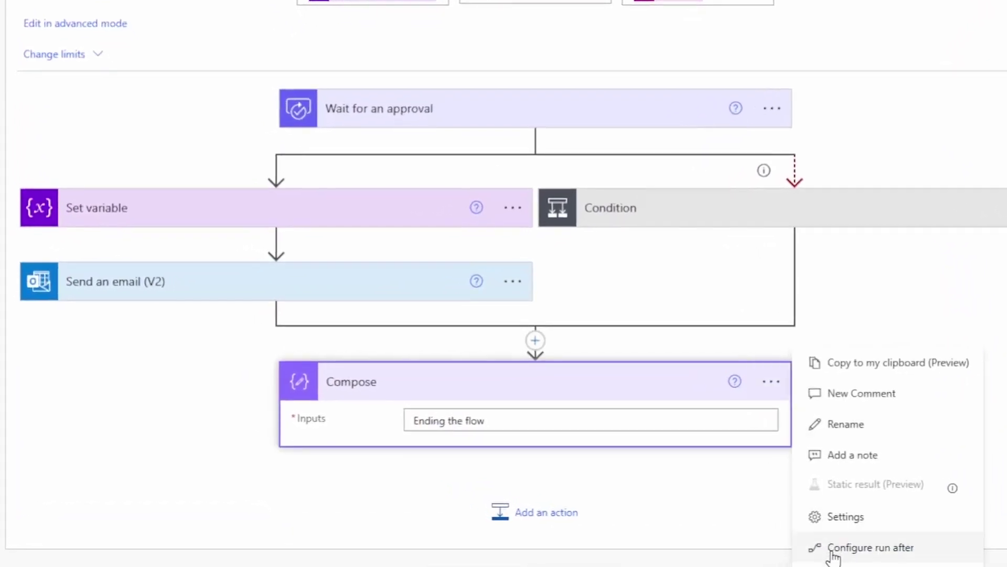
left_click(792, 544)
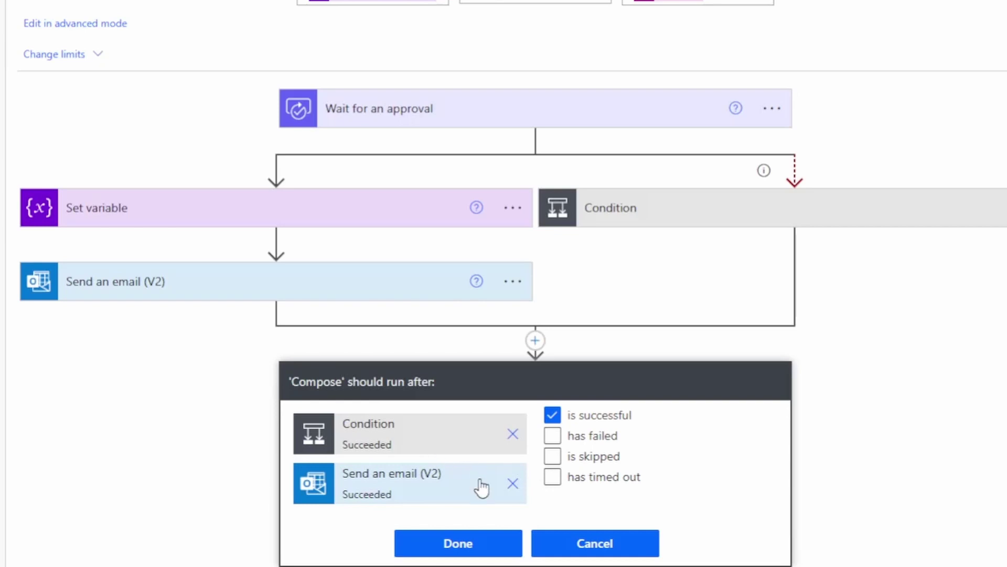
left_click(555, 458)
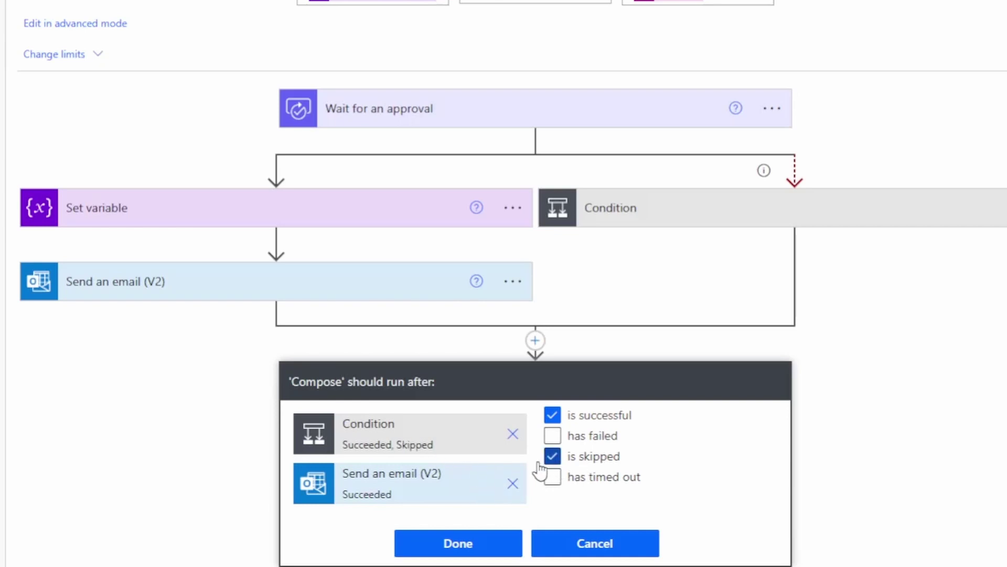
left_click(433, 487)
left_click(554, 458)
left_click(554, 459)
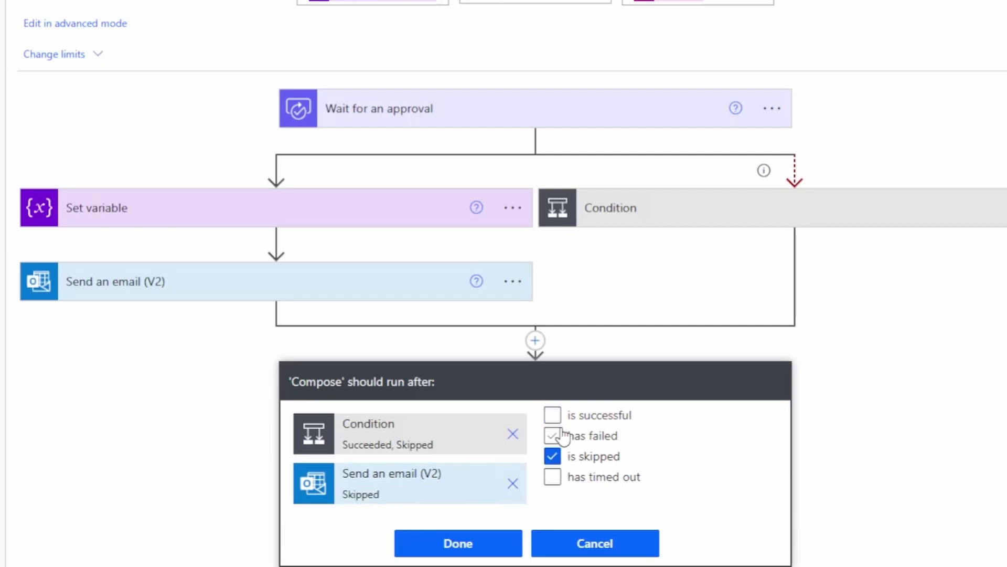
left_click(552, 415)
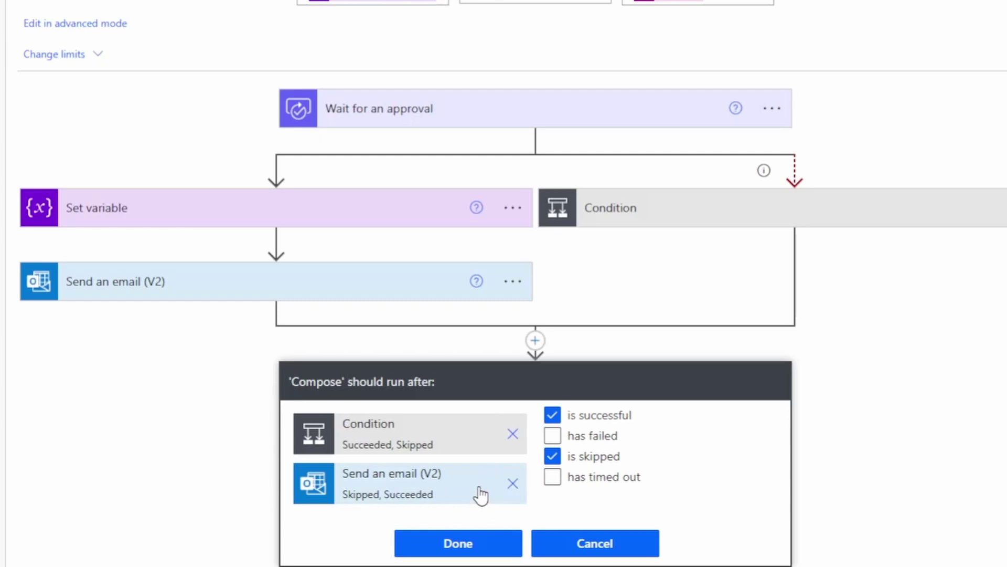
left_click(508, 542)
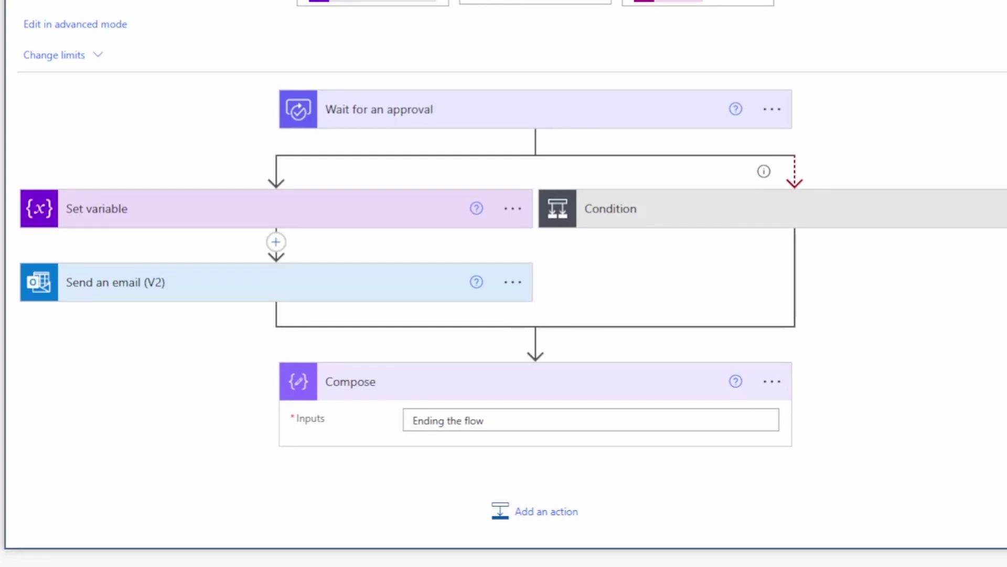
Add a Condition between Set variable and Send an email (V2) in the approval branch.
left_click(310, 293)
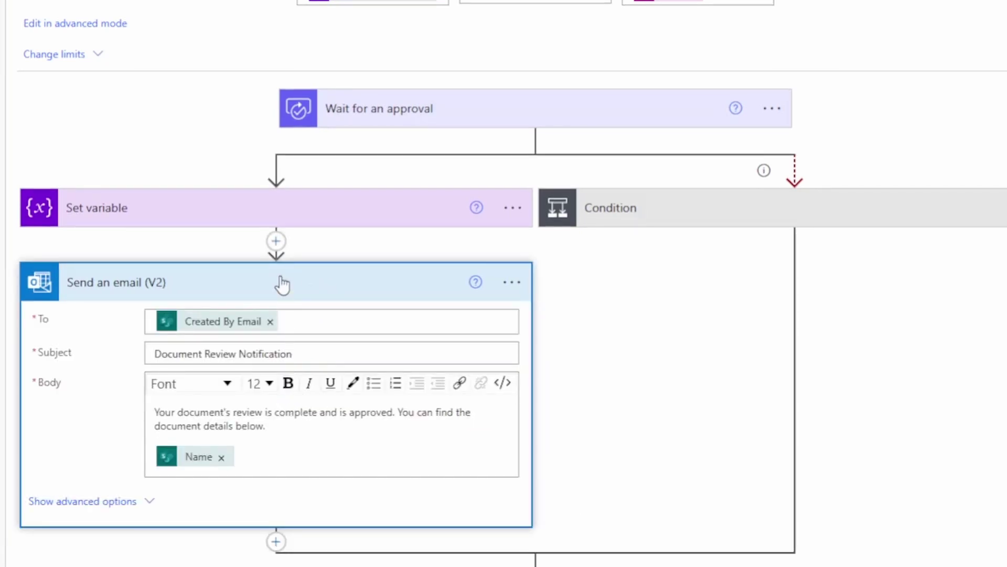
left_click(276, 241)
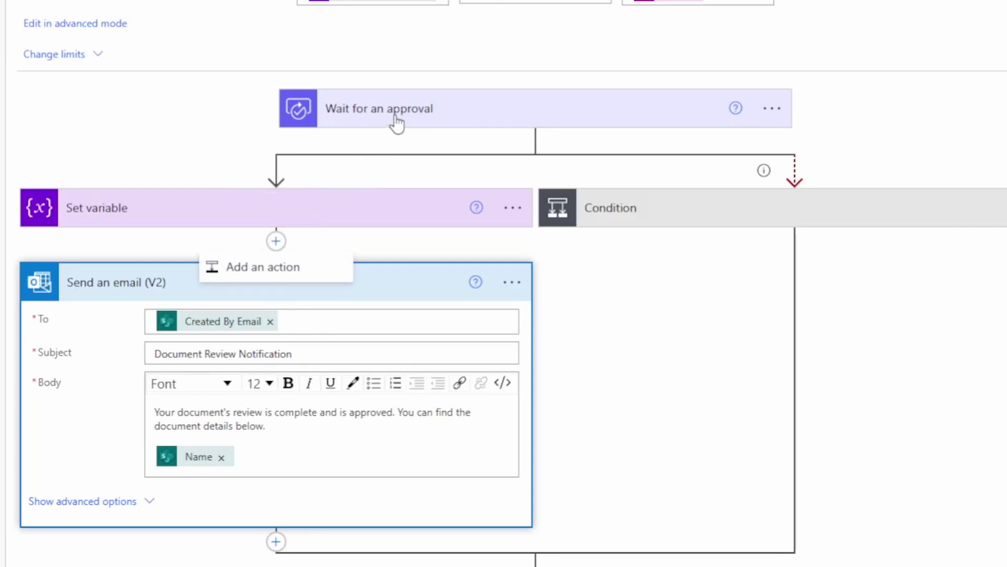
left_click(265, 273)
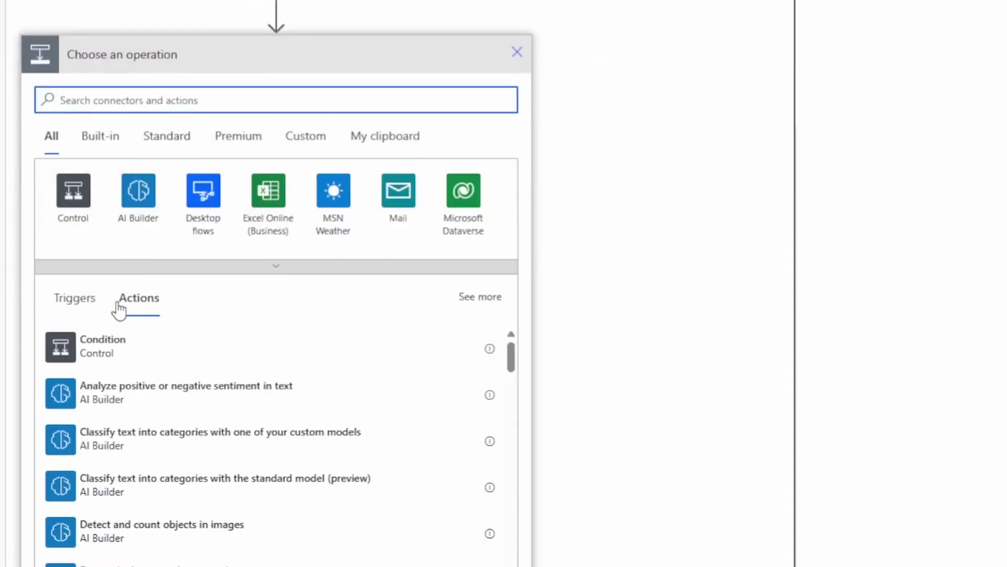
left_click(100, 351)
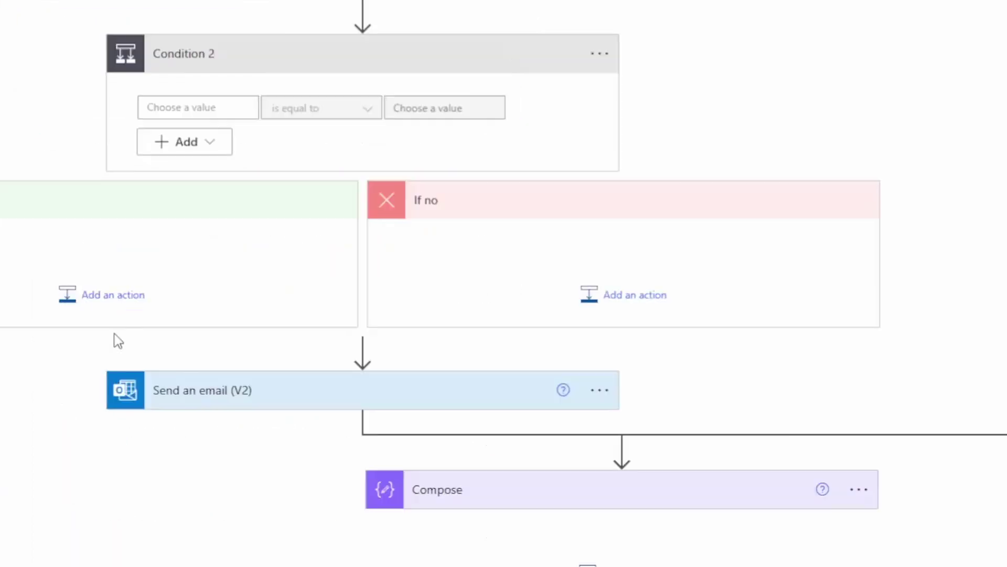
Set Condition 2 to Wait for an approval's Outcome is equal to "Approve" and move Send an email (V2) into its If yes branch.
left_click(222, 108)
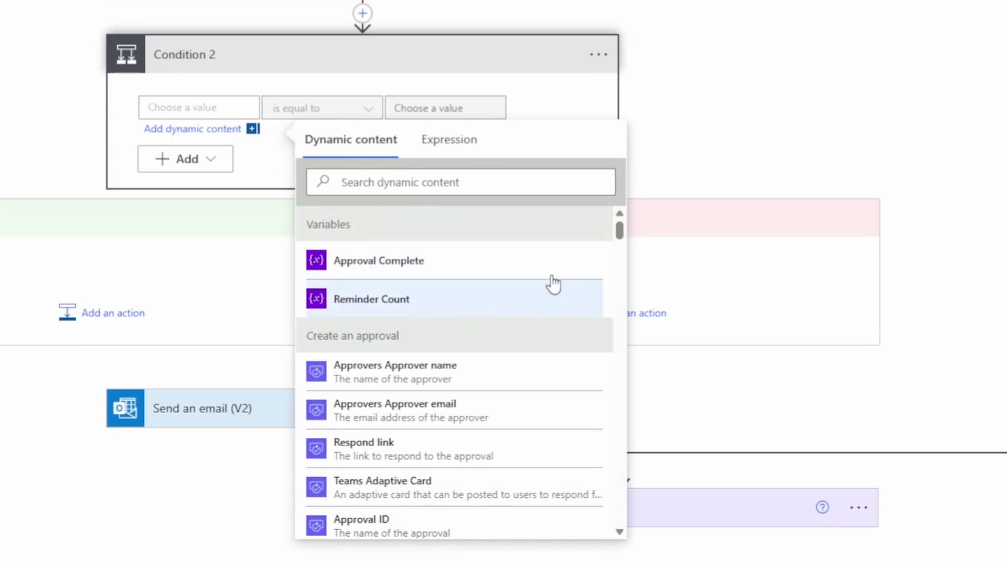
scroll(534, 345, "down", 8)
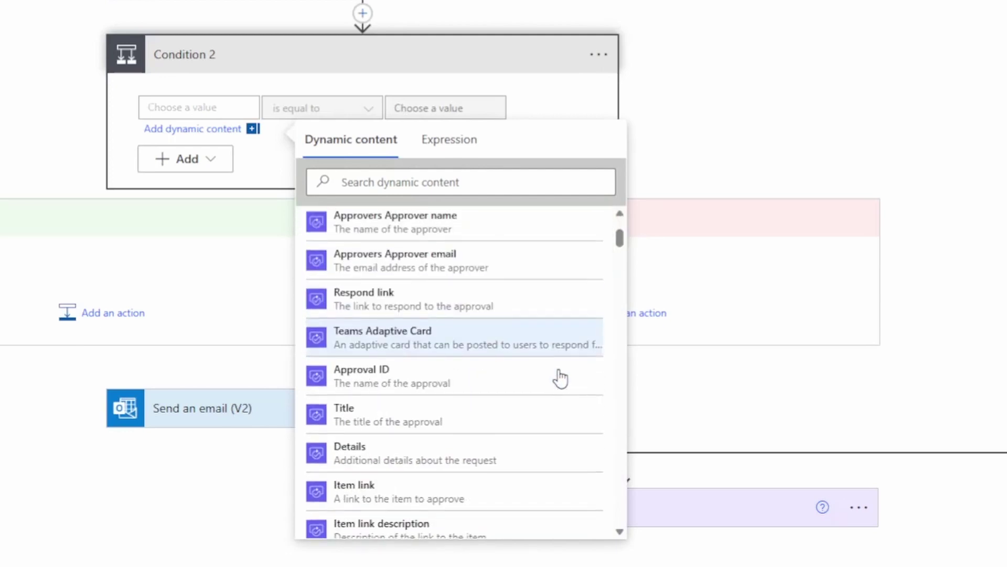
scroll(546, 373, "down", 4)
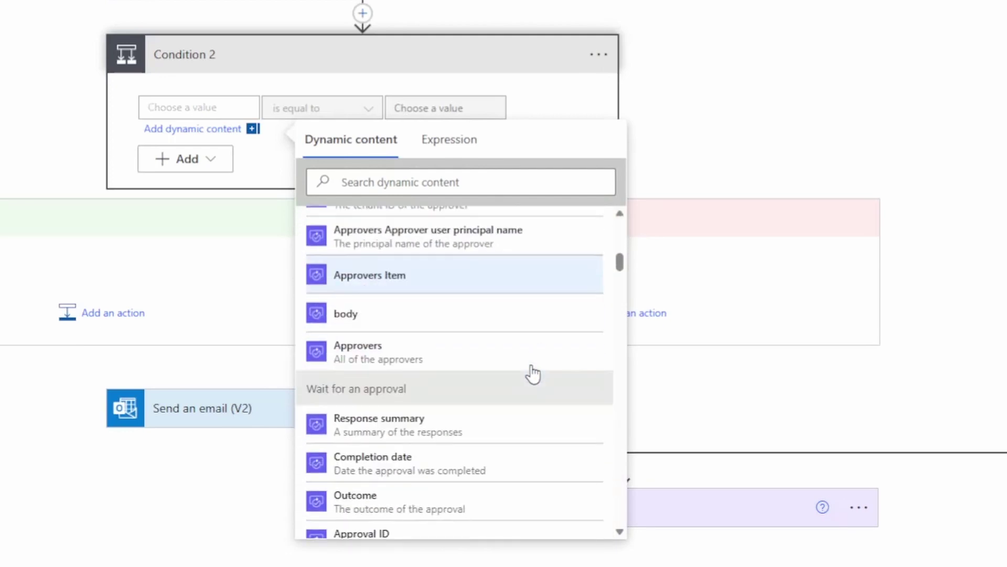
scroll(533, 373, "down", 2)
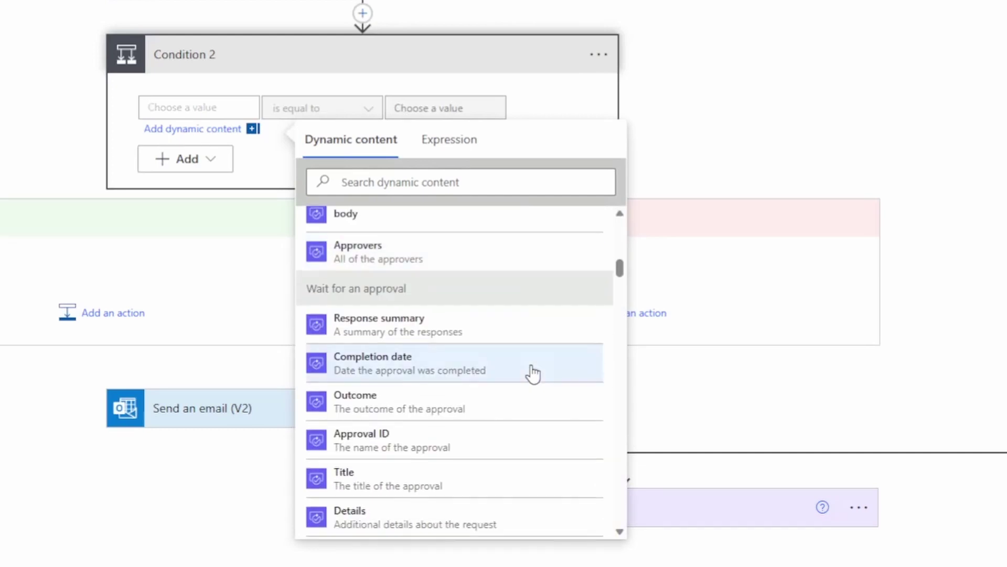
scroll(533, 373, "down", 1)
left_click(499, 367)
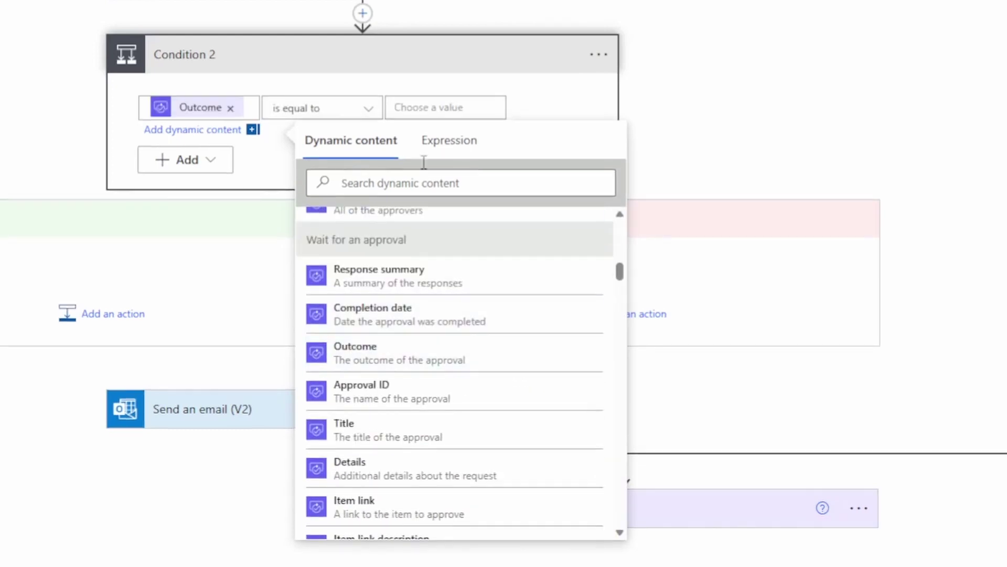
left_click(486, 106)
type("Apnd")
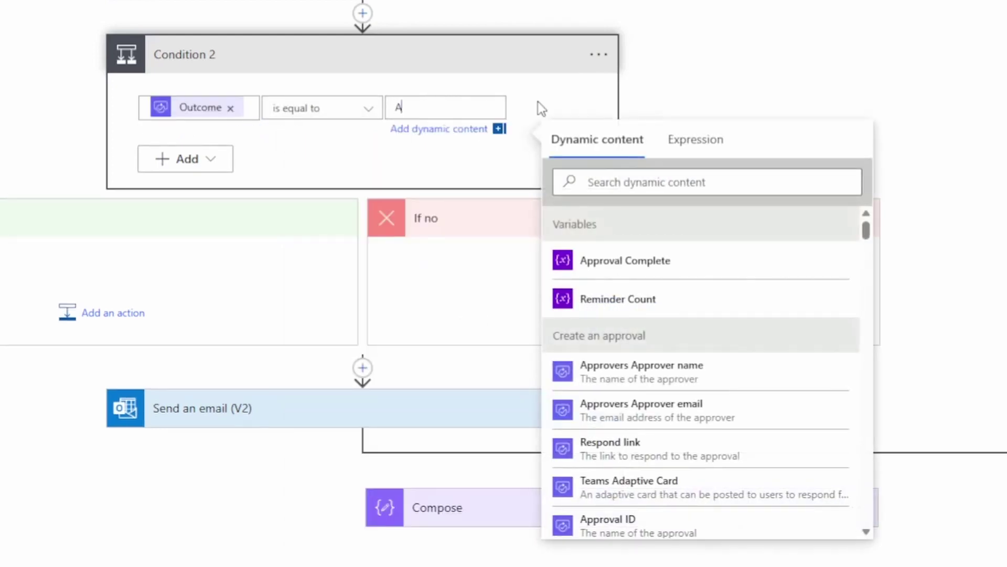
key("BackSpace")
key("BackSpace")
type("prove")
left_click(540, 108)
left_click_drag(321, 400, 119, 243)
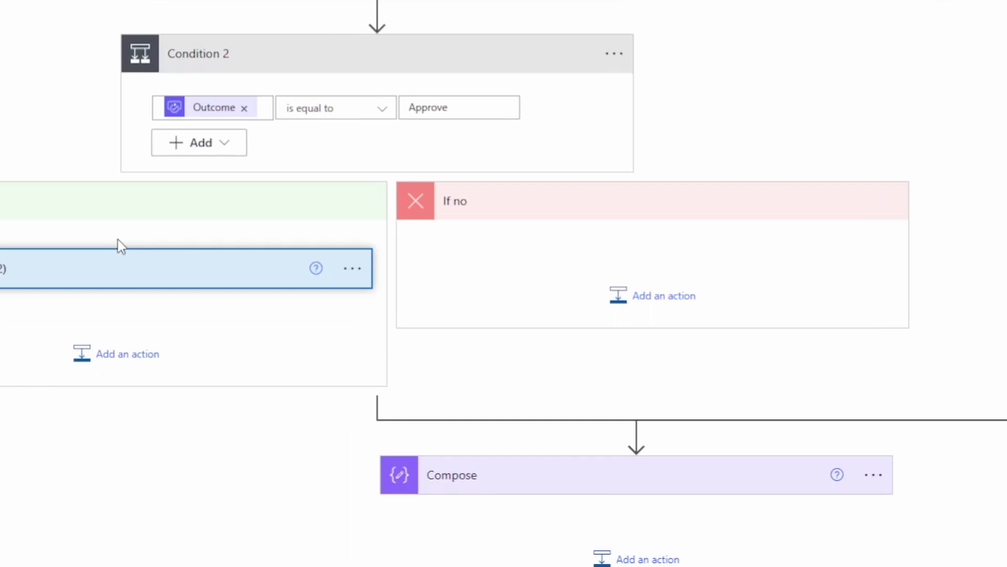
Try to copy the Send an email (V2) action and paste it into Condition 2's If no branch.
left_click(359, 274)
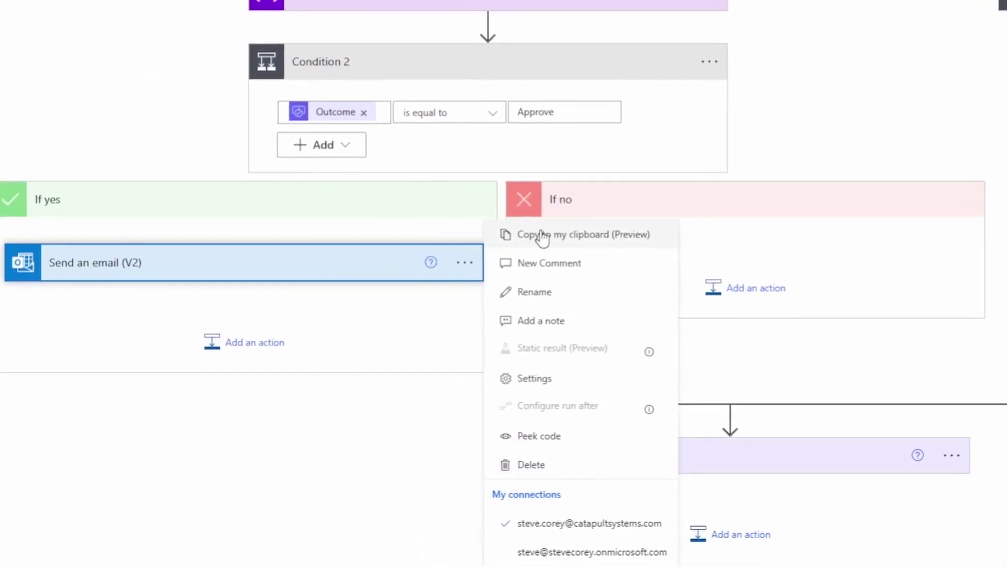
left_click(541, 234)
left_click(768, 290)
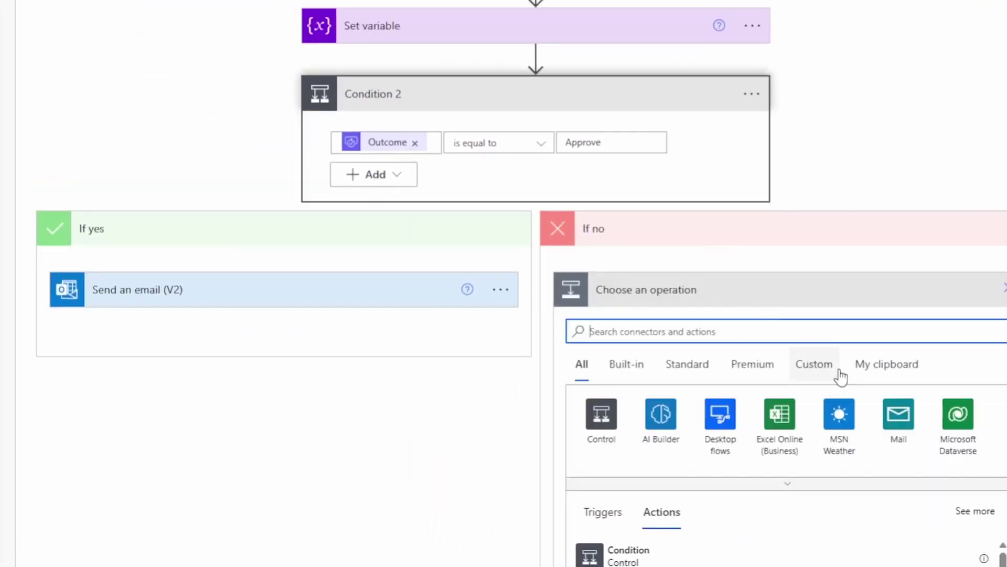
left_click(886, 339)
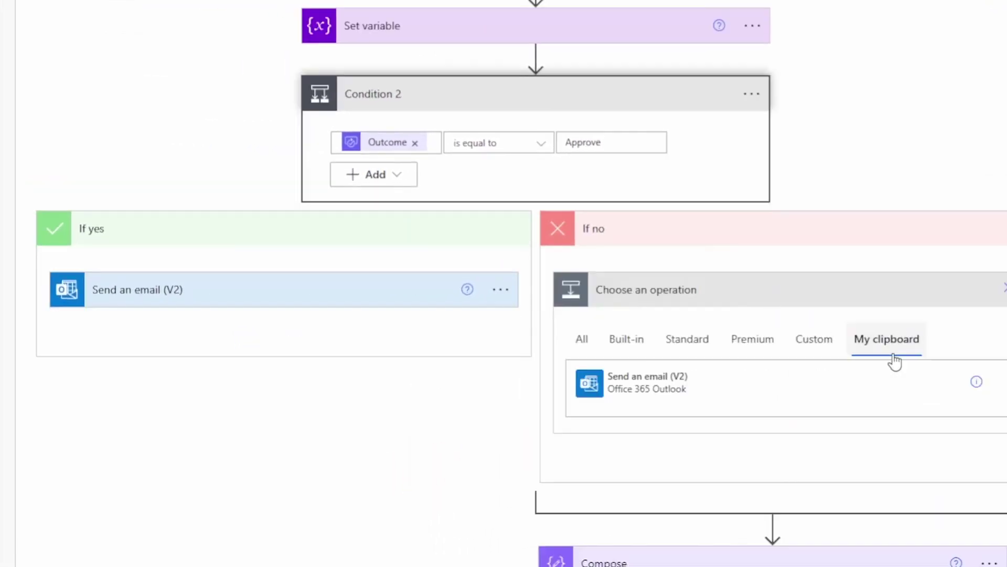
left_click(647, 381)
Search for "send email" and add an Office 365 Outlook Send an email (V2) action to the If no branch.
left_click(784, 240)
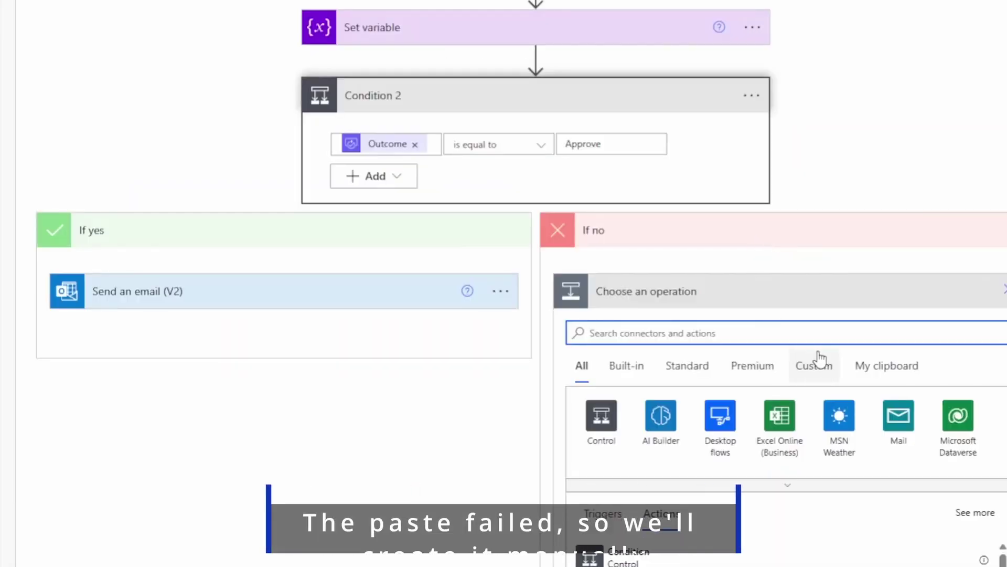
type("send email")
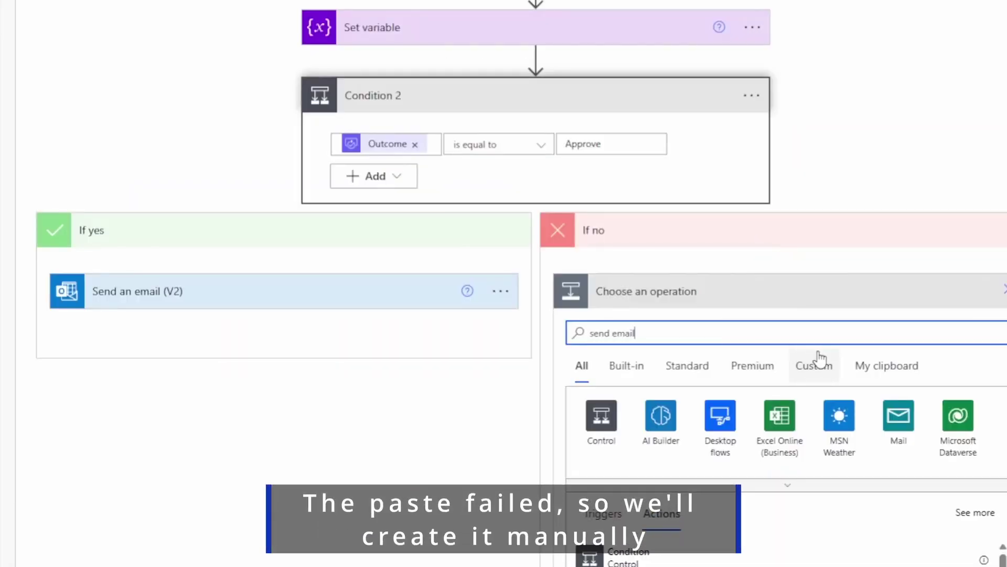
scroll(724, 502, "down", 1)
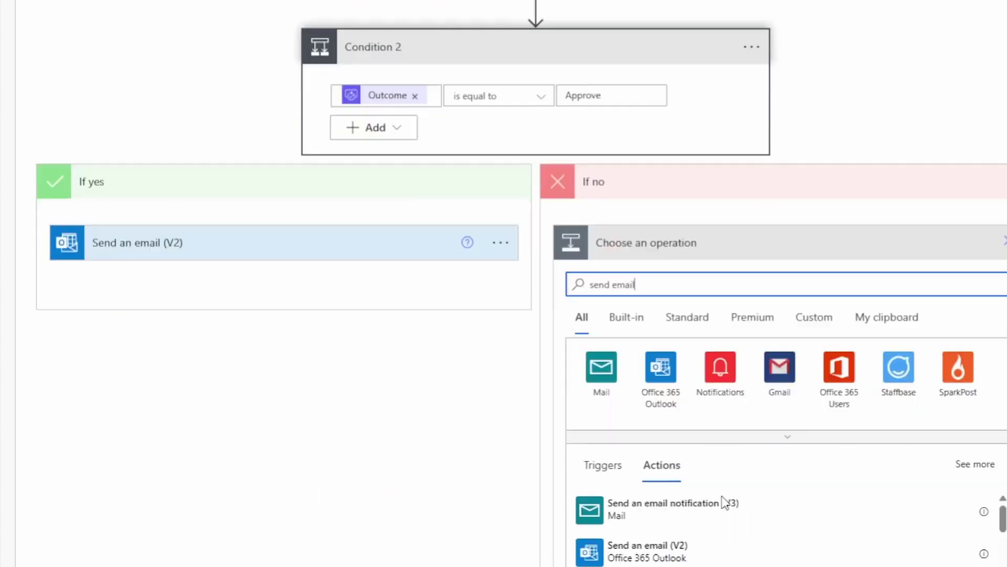
scroll(724, 501, "down", 5)
left_click(704, 312)
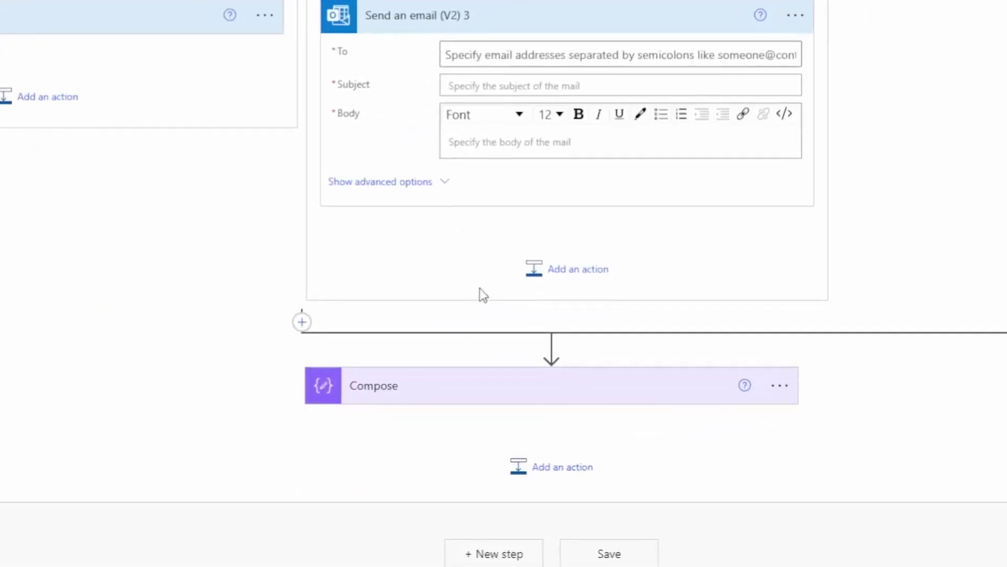
Address the If no email to the file trigger's Created By Email and set its subject to "Document Review Notification".
left_click(572, 54)
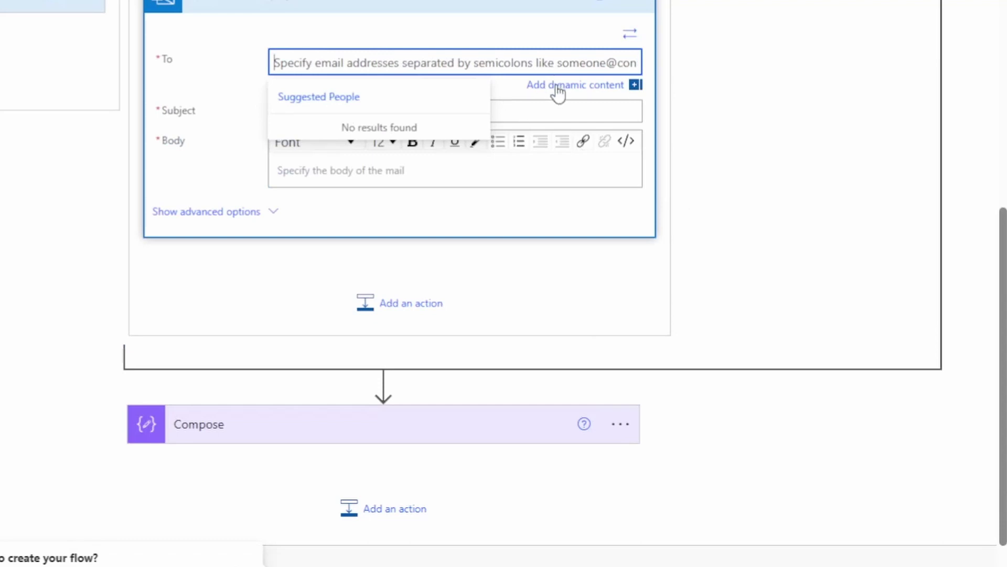
left_click(557, 86)
scroll(814, 272, "down", 2)
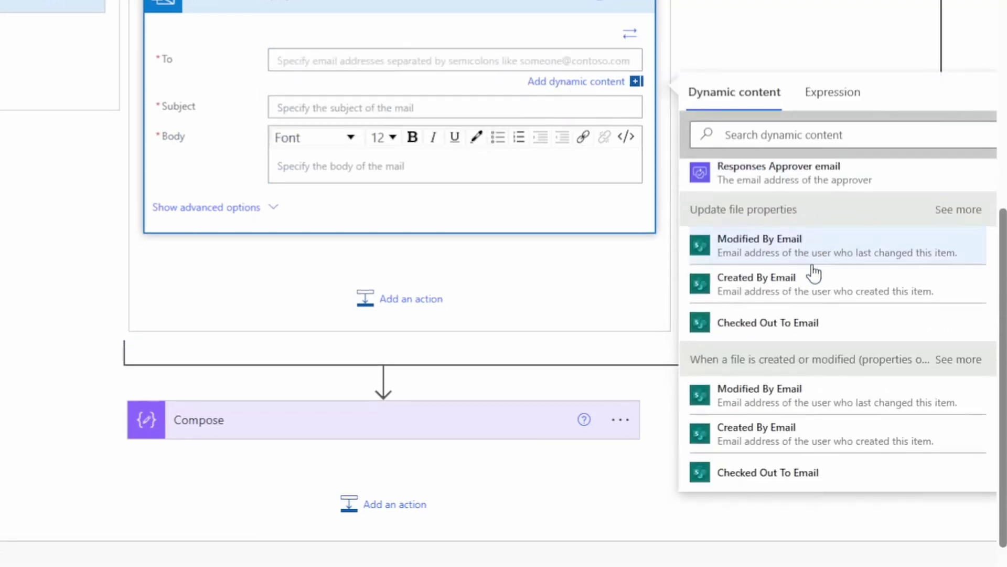
left_click(771, 445)
left_click(414, 109)
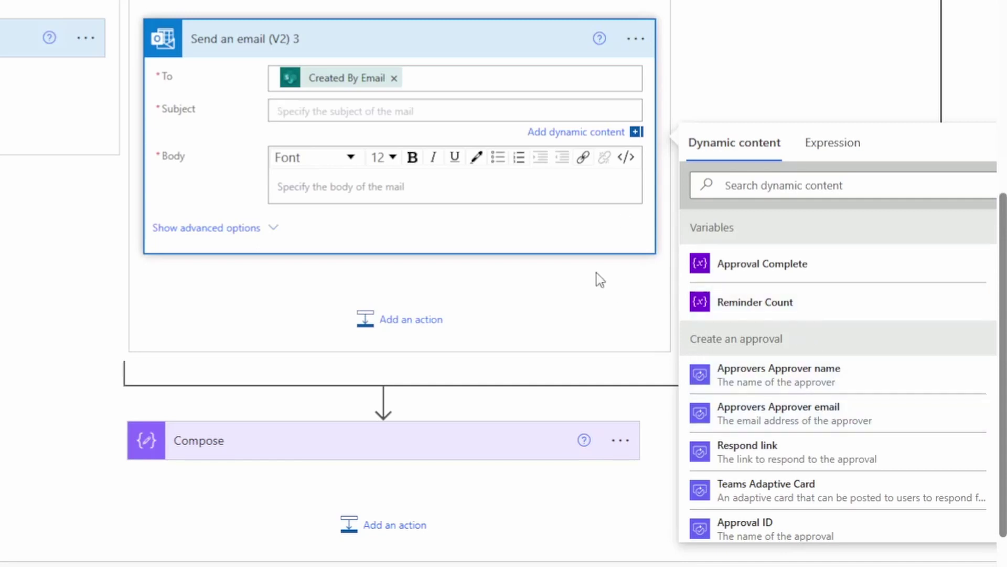
left_click(3, 51)
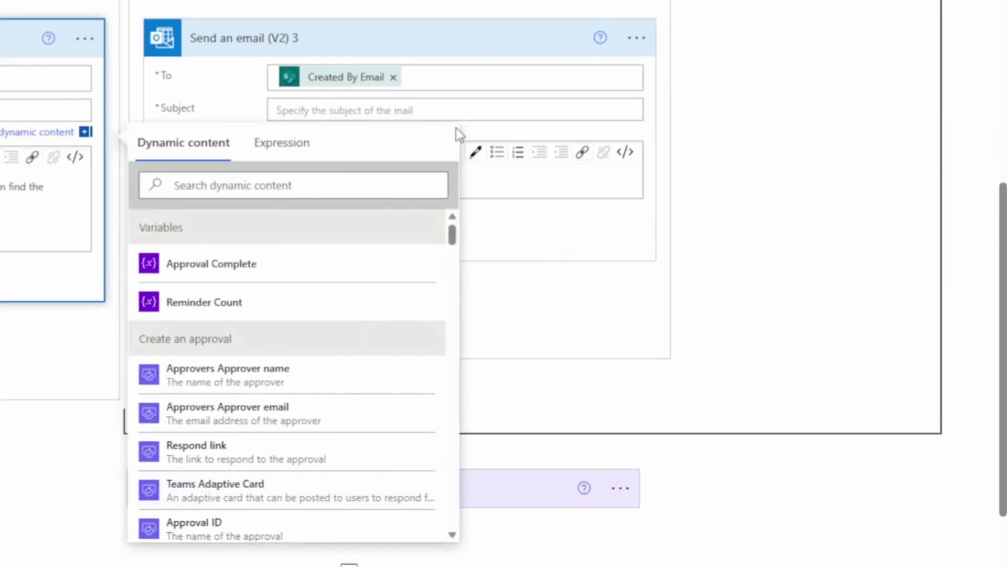
left_click(467, 116)
type("Document Review Notification")
left_click(489, 214)
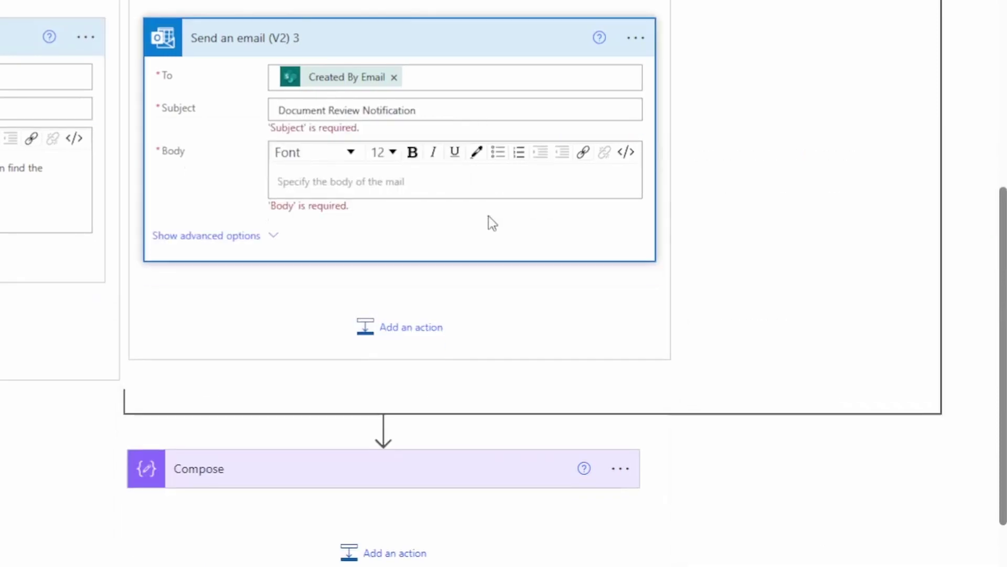
Fill the If no email's body with the /rejected text snippet, beginning "The following document was not approved.".
left_click(441, 181)
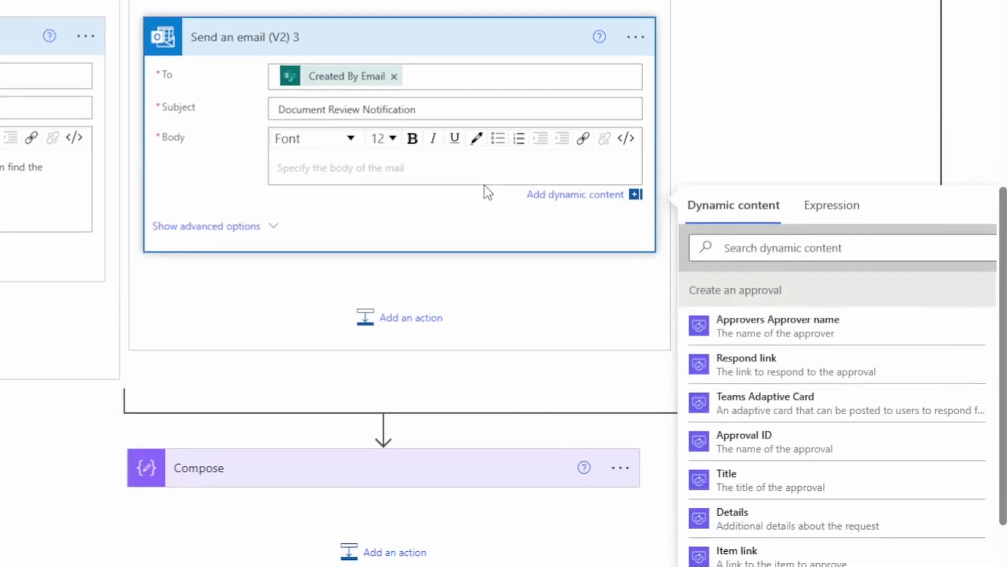
type("/reject")
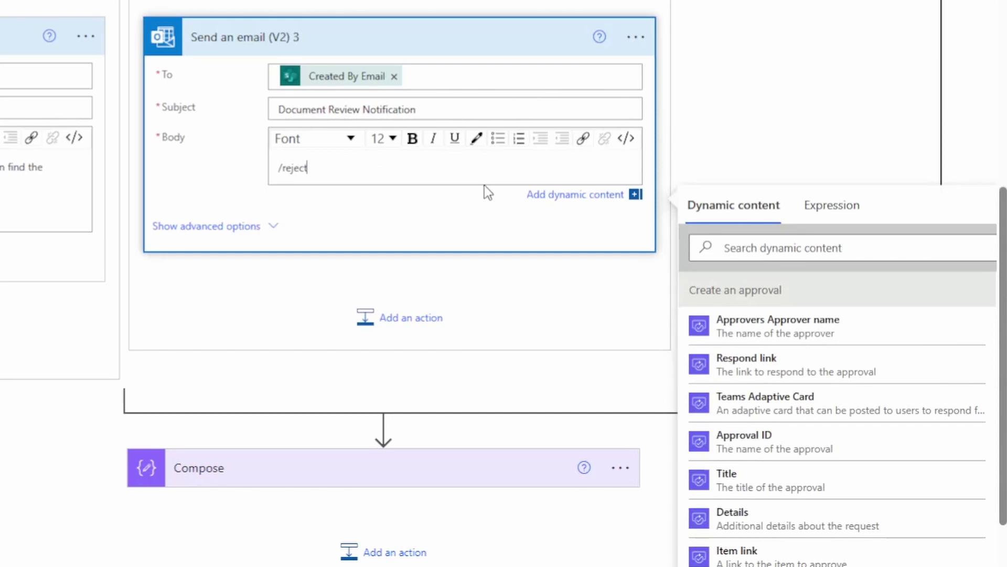
type("ed")
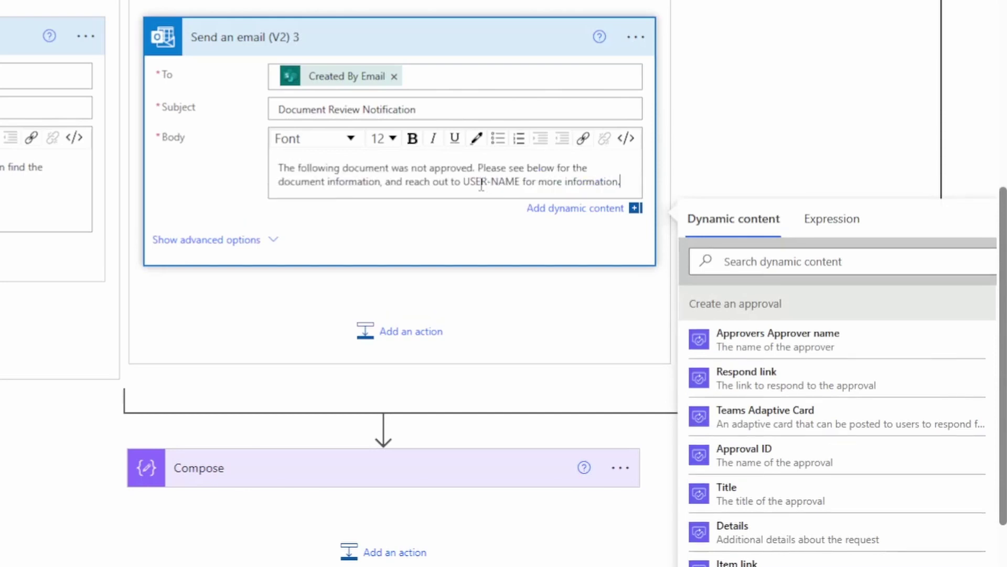
Replace the USER-NAME placeholder in the If no email's body with the contact person's full name.
double_click(480, 184)
left_click(485, 181)
left_click_drag(473, 181, 492, 181)
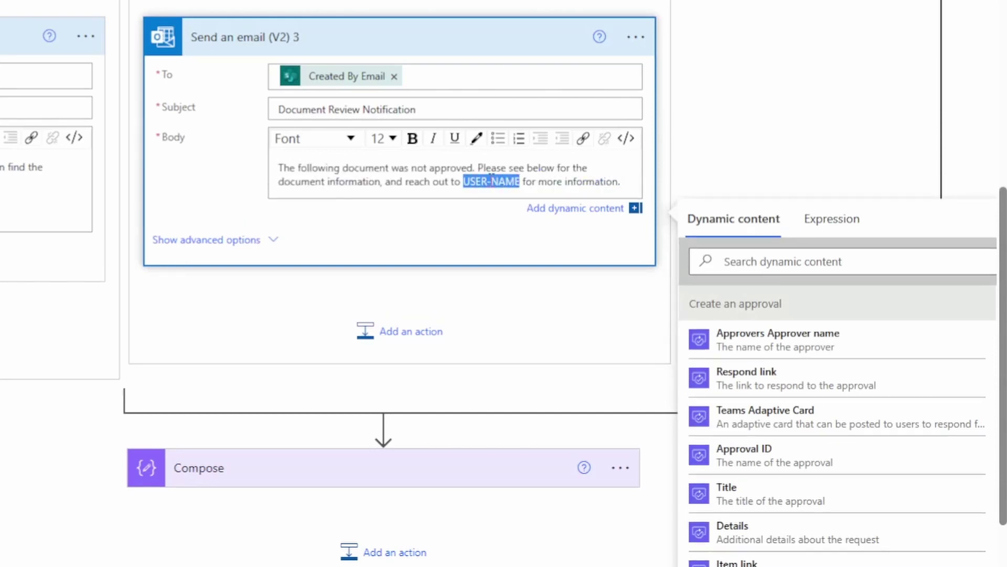
type("Adele V")
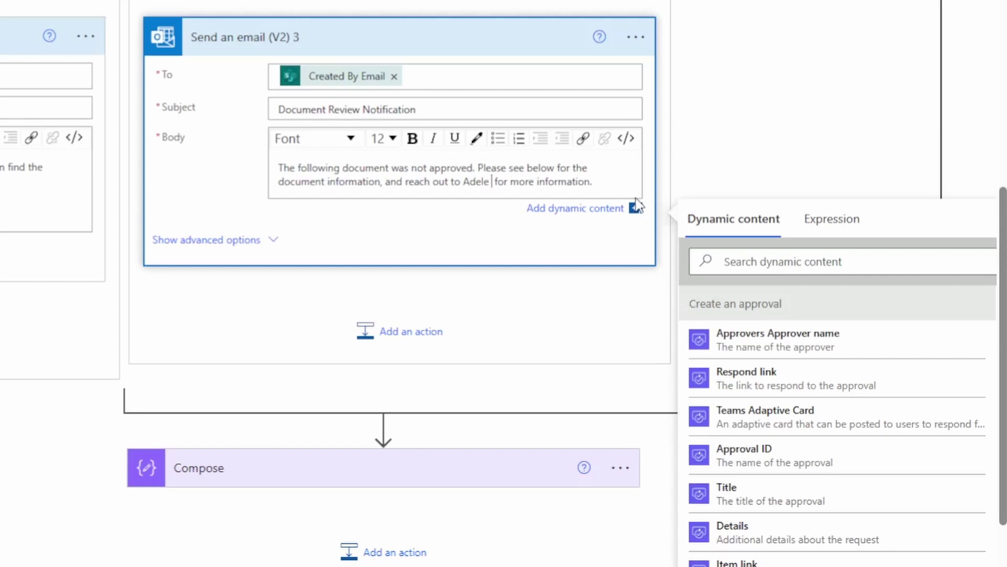
type("ance")
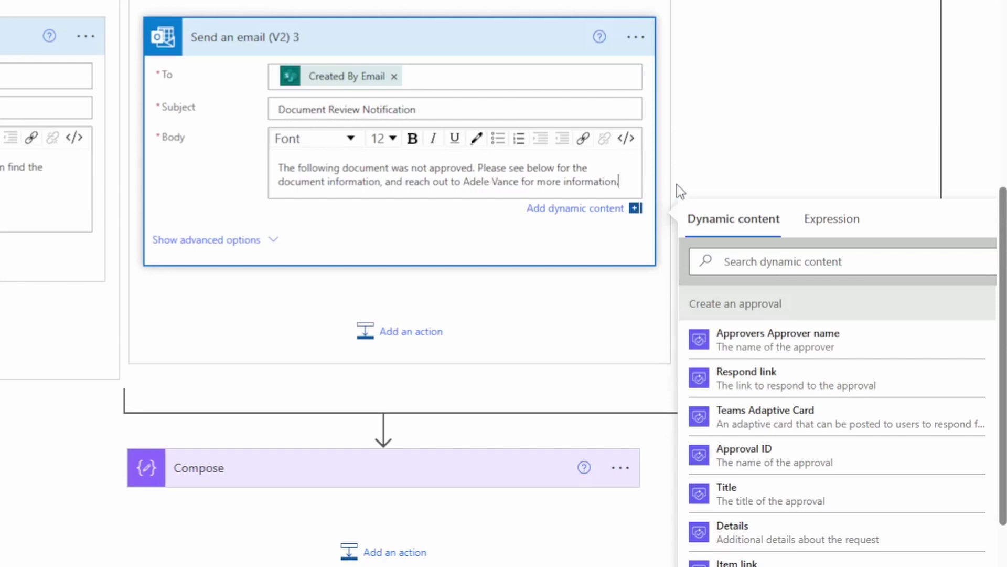
Add the file's Name dynamic content on a new line in the If no email's body and collapse the email action.
key("Return")
scroll(787, 401, "down", 10)
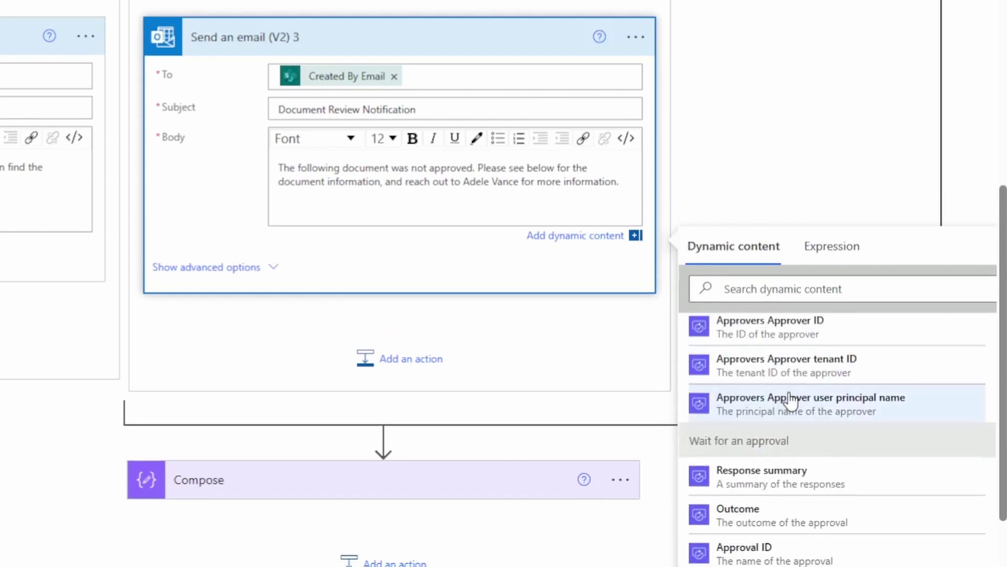
scroll(745, 318, "up", 5)
left_click(743, 290)
type("name")
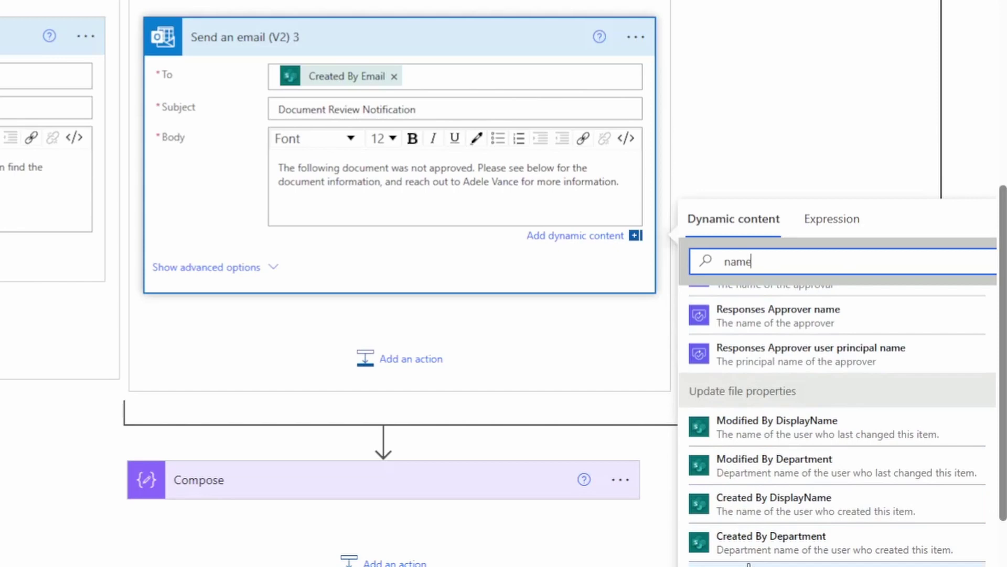
left_click(738, 565)
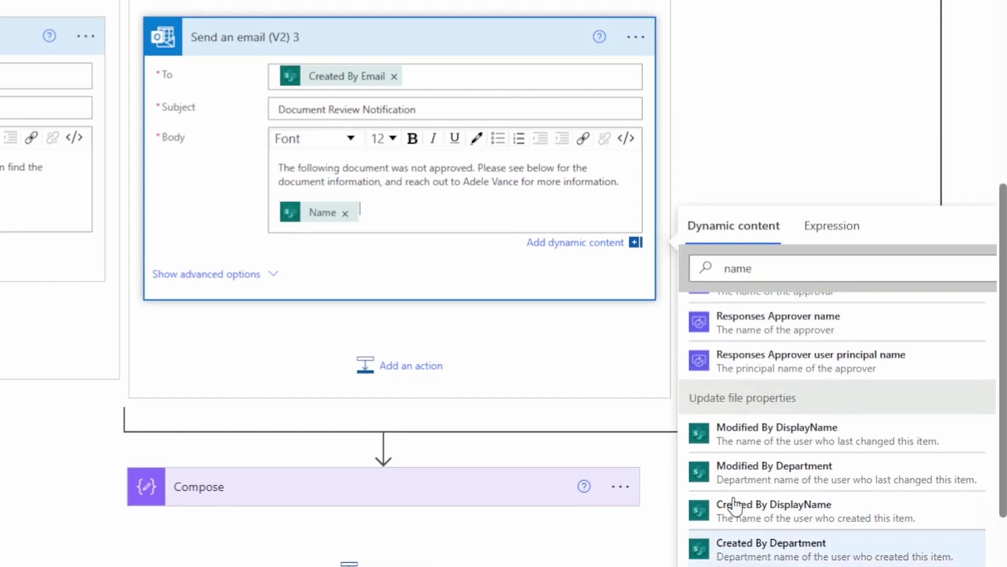
left_click(467, 48)
Search for "update file" and add a SharePoint Update file properties action after the If no email.
left_click(404, 134)
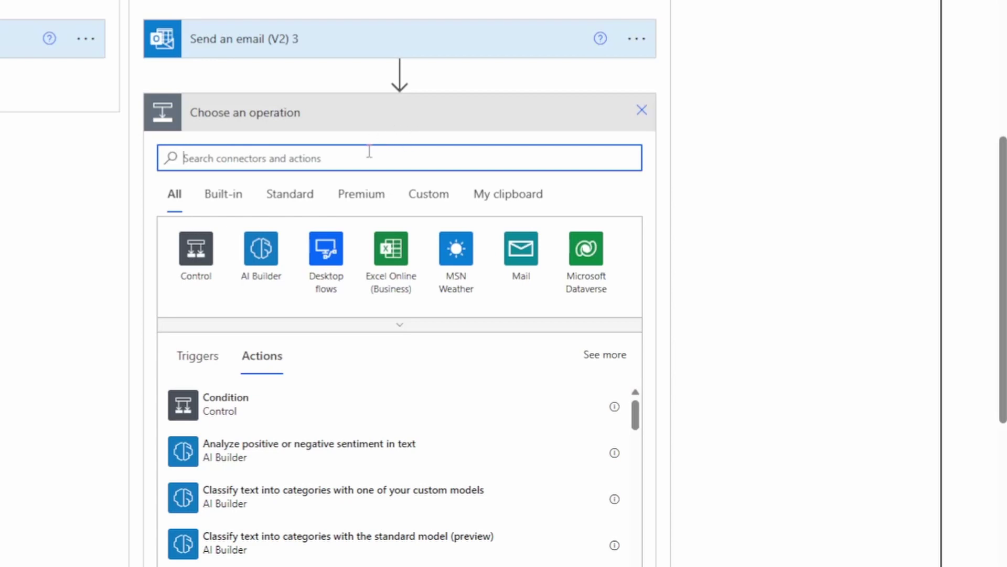
type("update file")
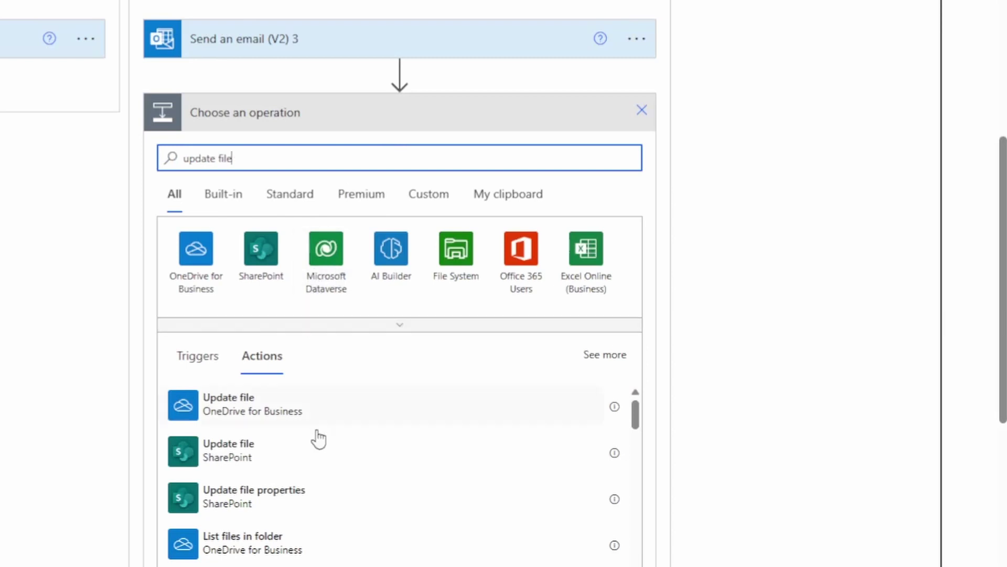
left_click(304, 507)
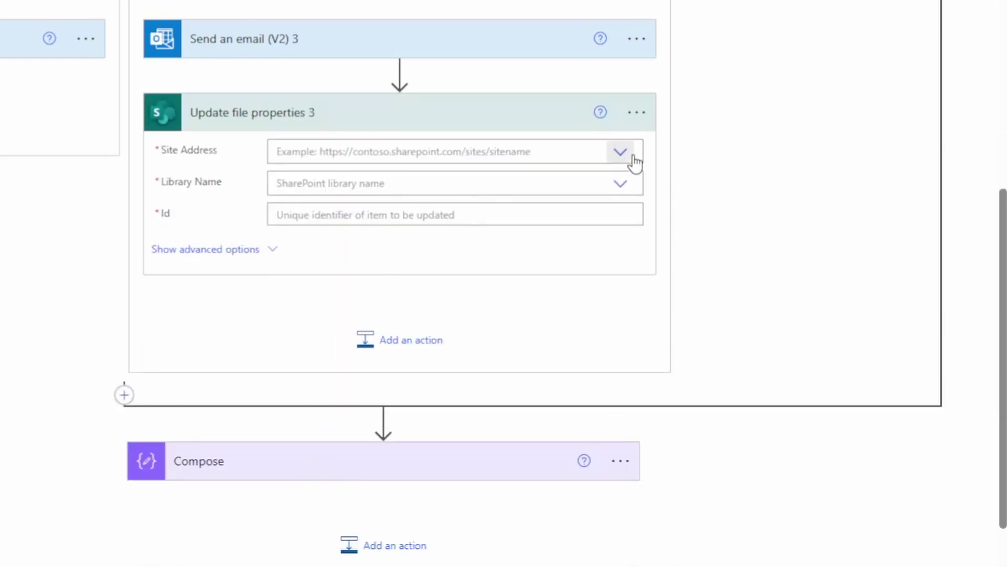
Point the If no branch's Update file properties action to the Demo Hub site and the Sales Documents library.
left_click(633, 156)
left_click(493, 225)
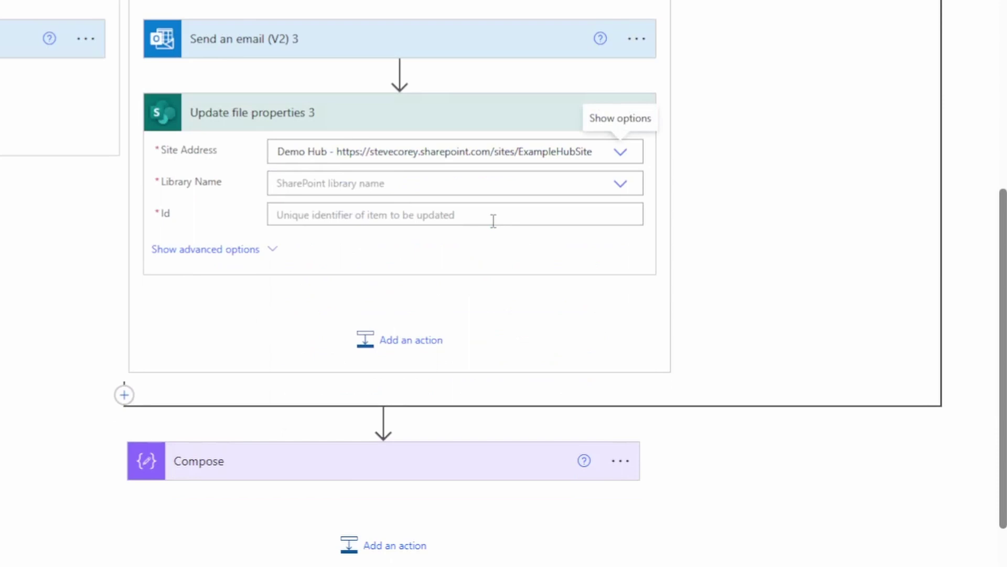
left_click(615, 157)
left_click(219, 195)
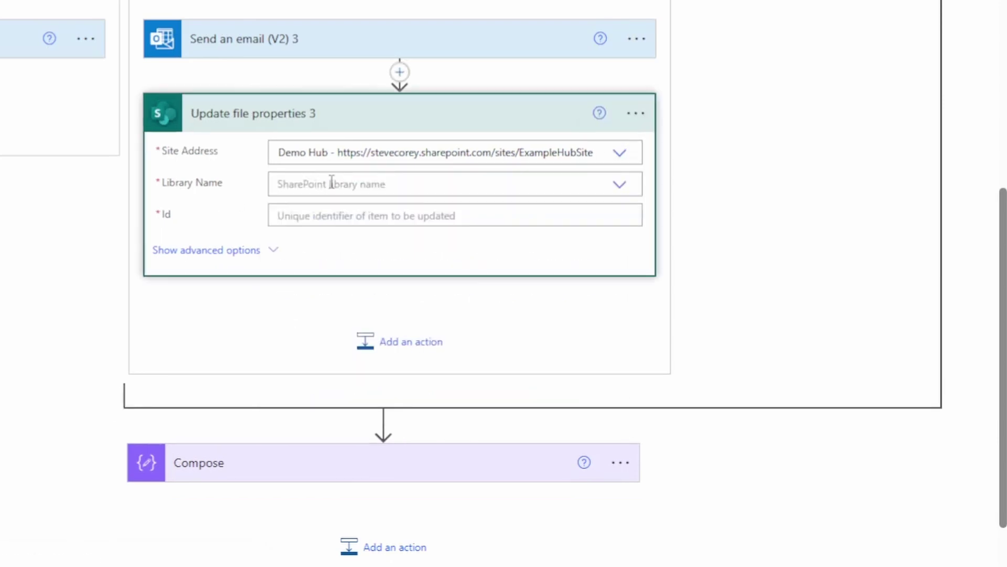
left_click(395, 188)
left_click(351, 230)
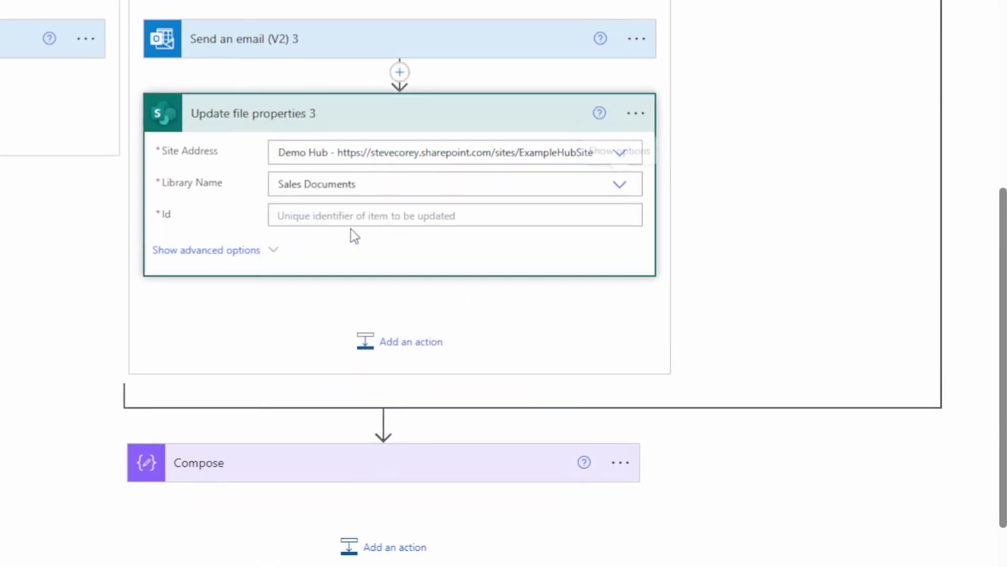
Set the If no file update's Id to the file trigger's ID and its Status Value to Rejected.
left_click(367, 215)
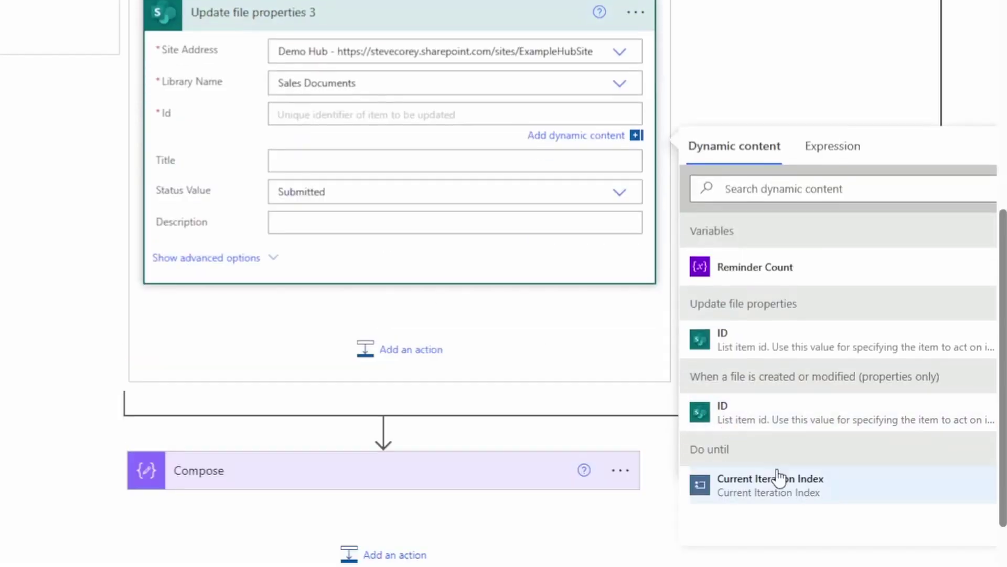
left_click(748, 418)
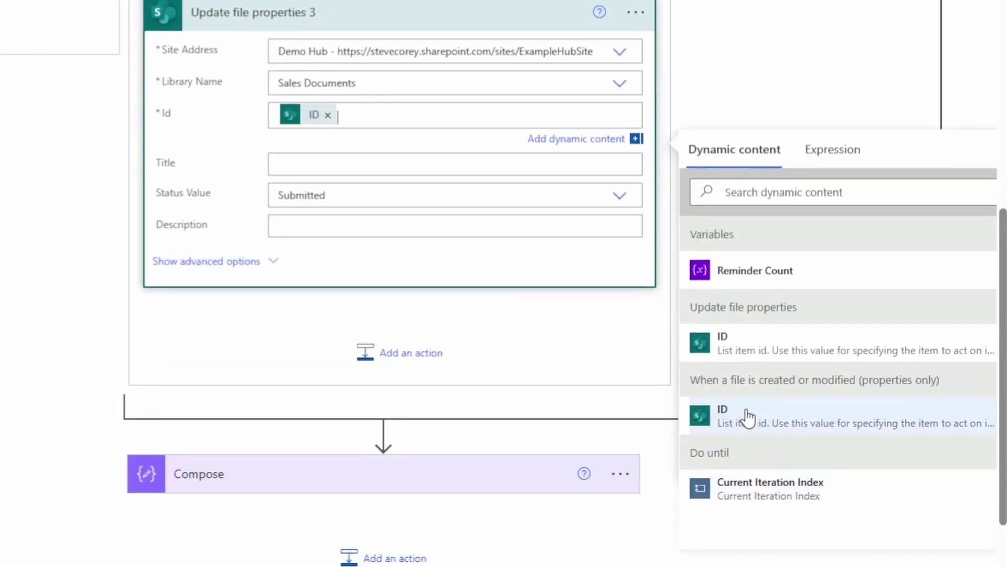
left_click(346, 201)
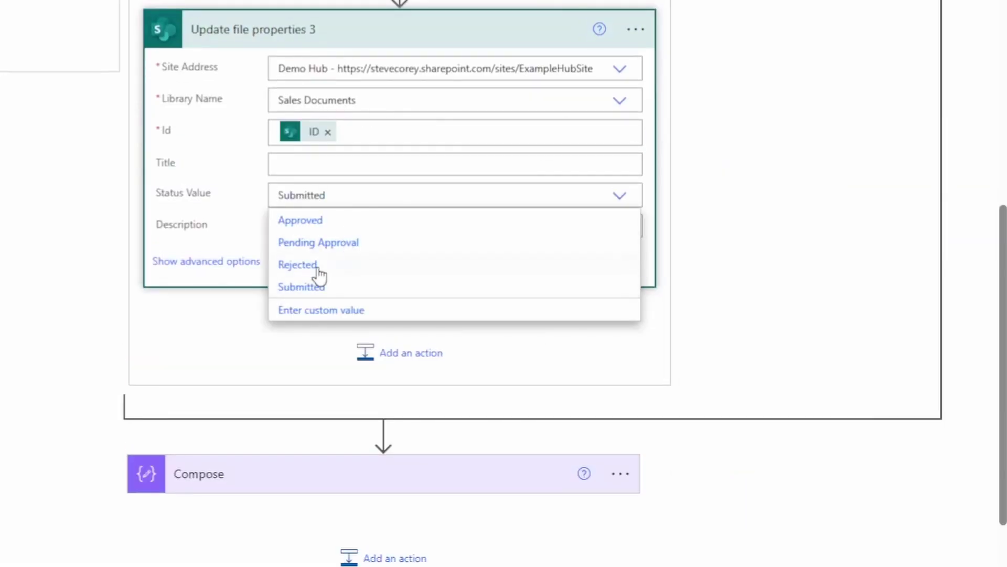
left_click(317, 267)
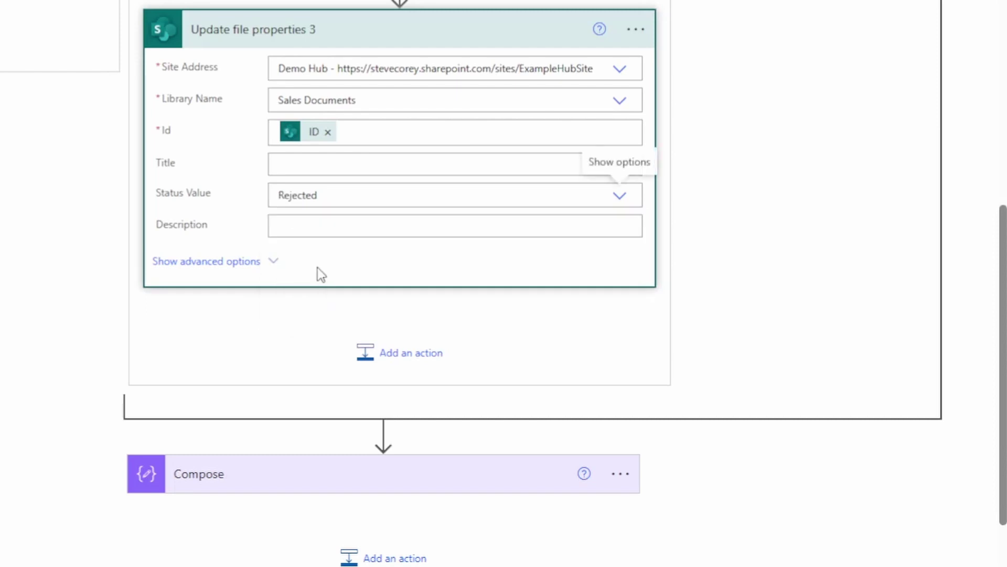
Copy the If no branch's Update file properties action and paste it after the email in the If yes branch.
left_click(636, 31)
left_click(694, 30)
left_click(336, 30)
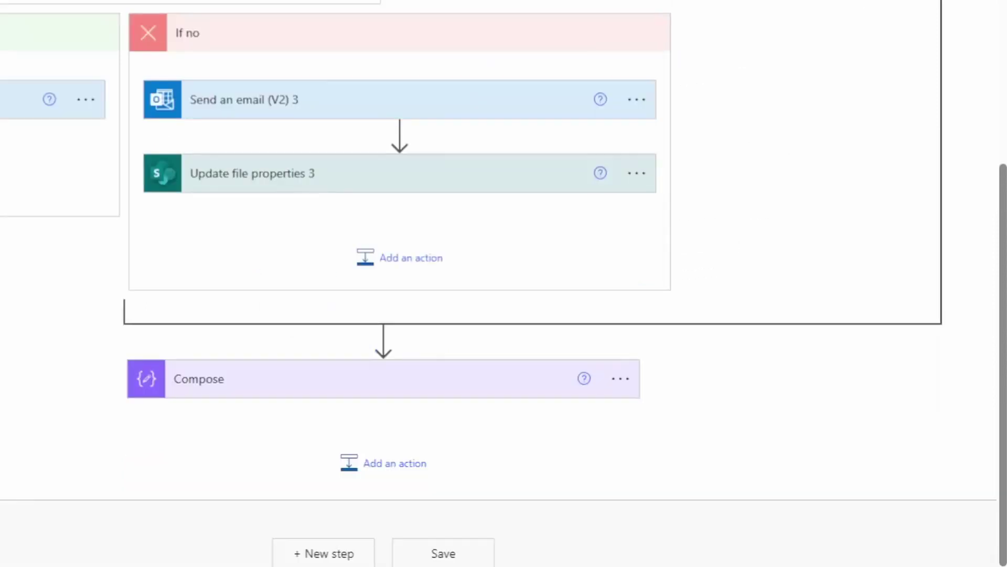
left_click(0, 184)
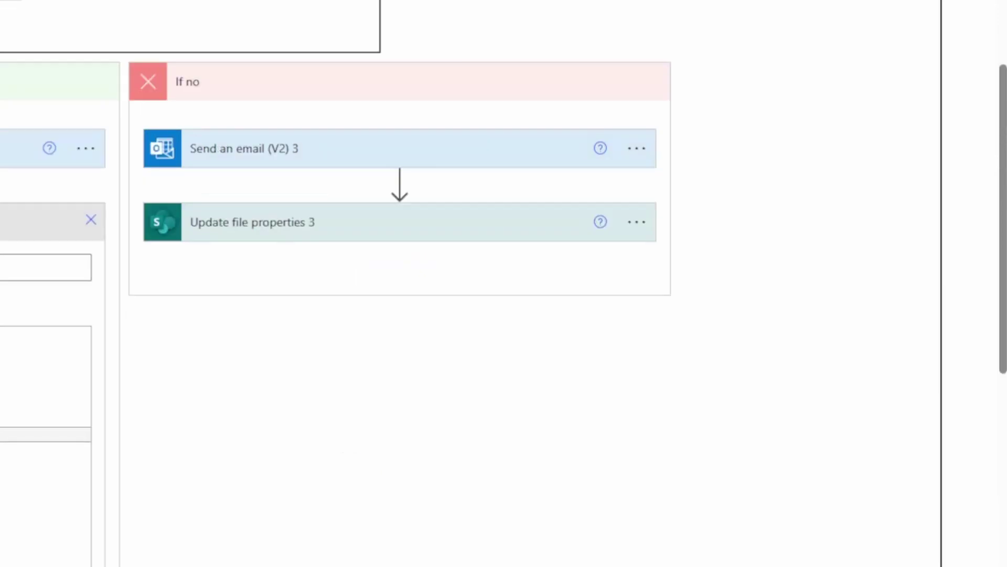
left_click(10, 276)
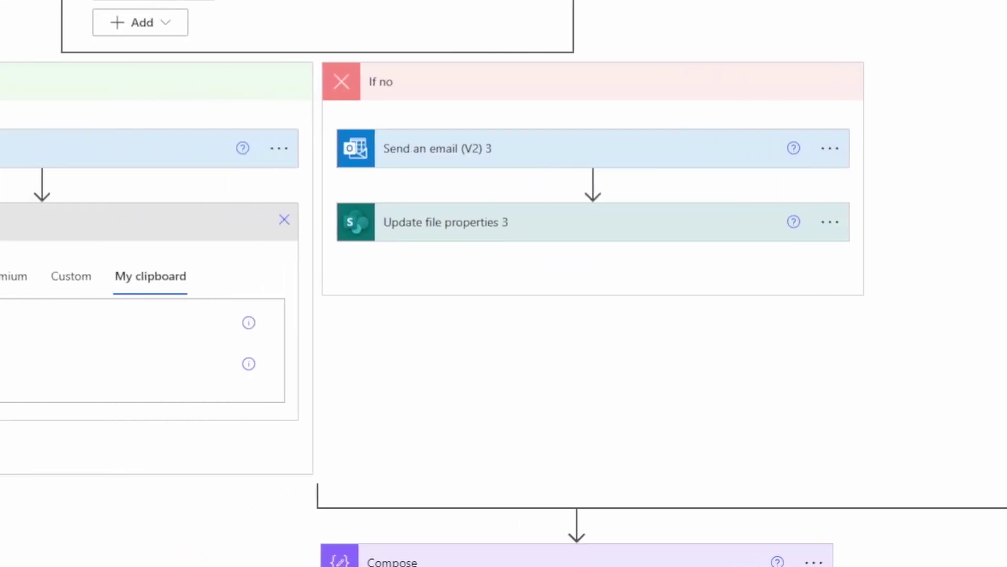
left_click(21, 322)
left_click(317, 225)
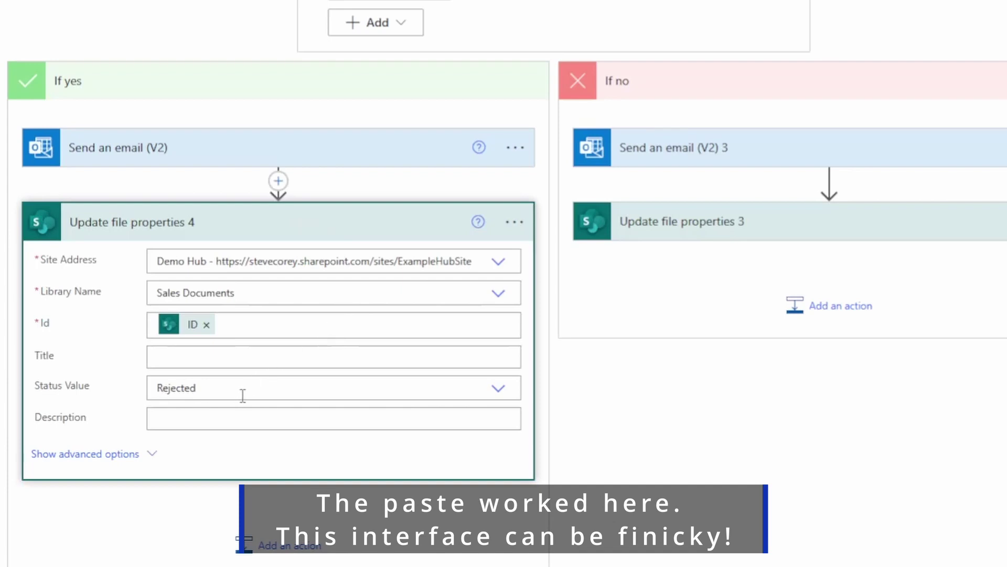
Set the Status Value of the If yes branch's file update to Approved and save the flow.
left_click(208, 388)
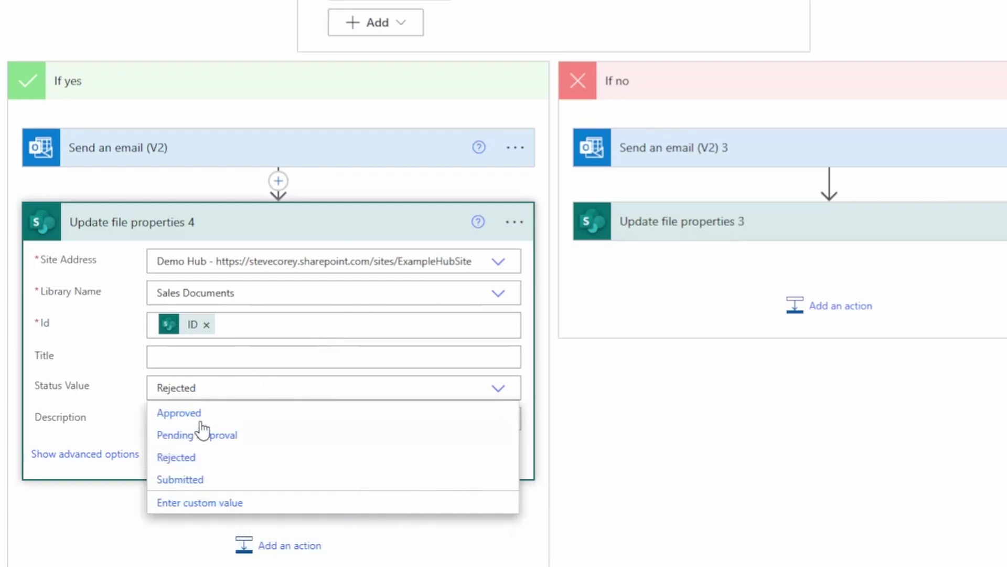
left_click(195, 414)
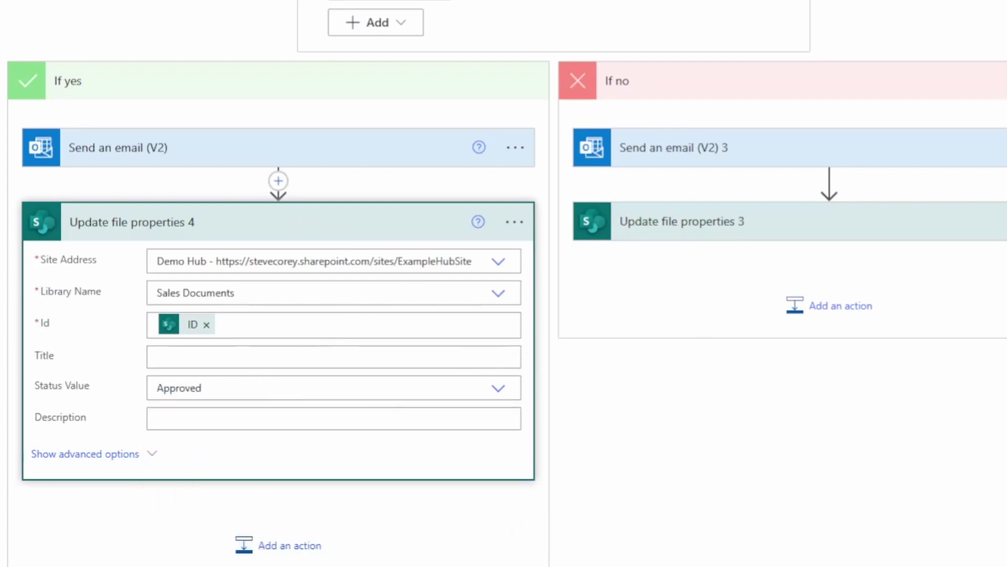
key("ctrl+s")
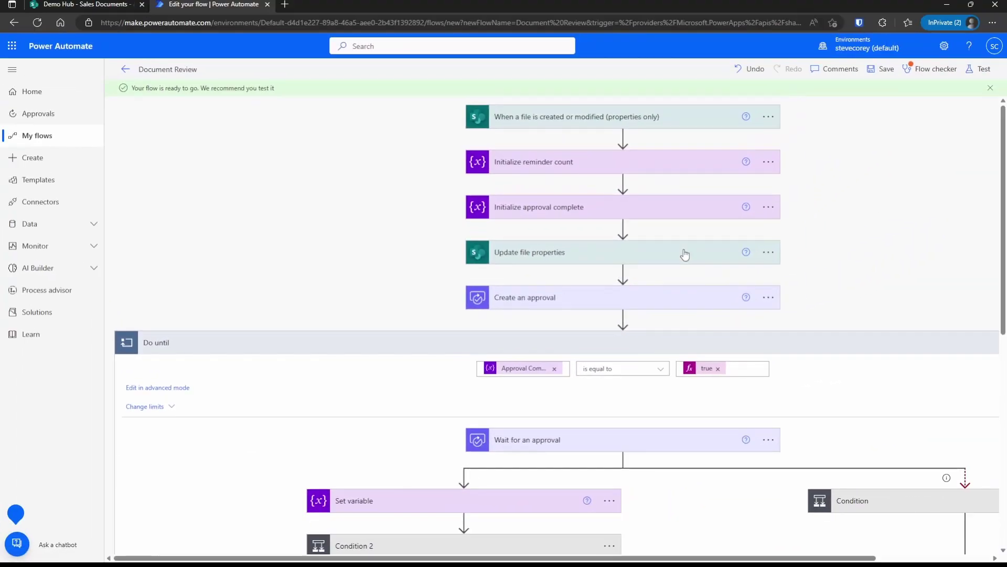
Review the initial file properties update, the Do until loop and the Set variable action after the approval wait.
left_click(753, 206)
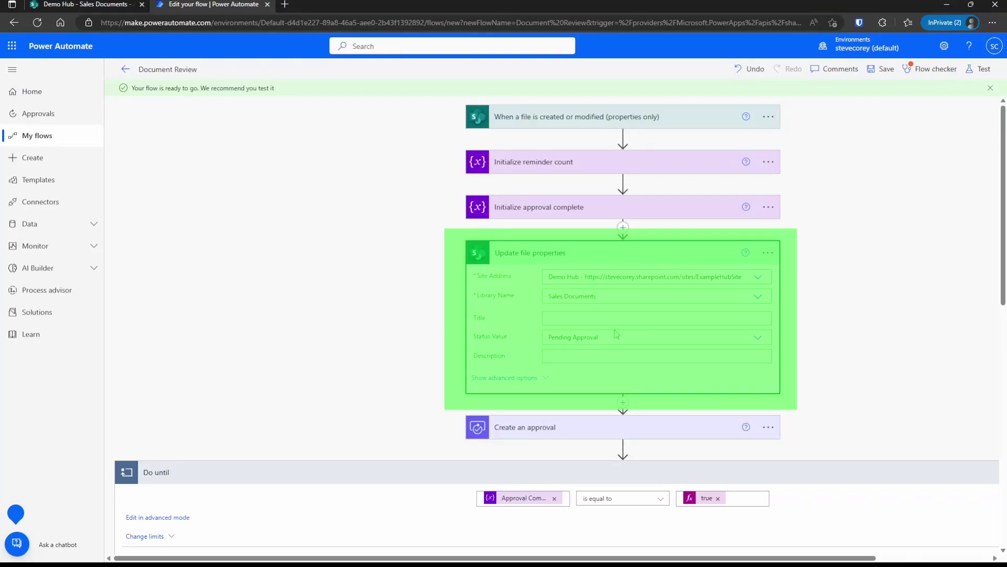
left_click(668, 254)
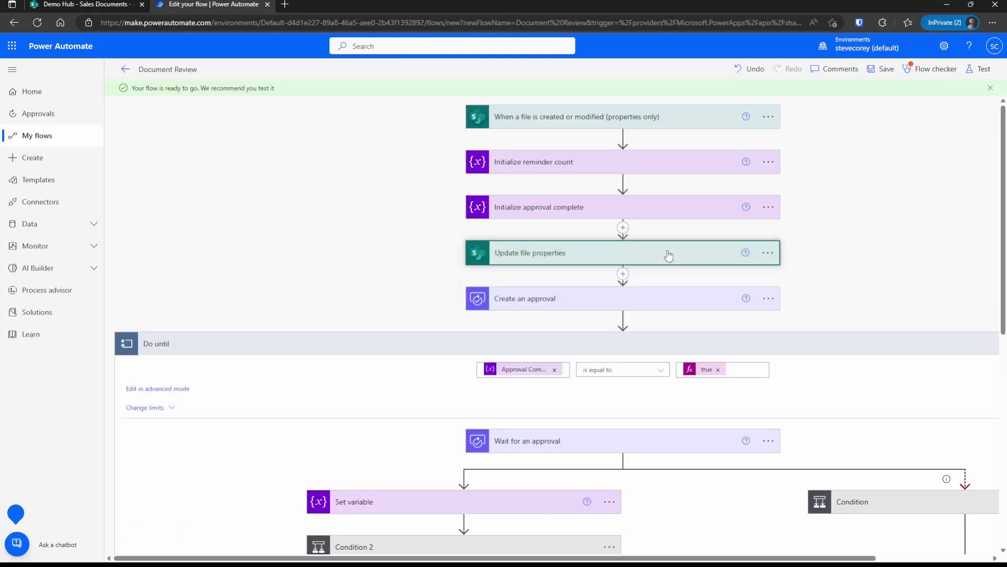
scroll(668, 252, "down", 3)
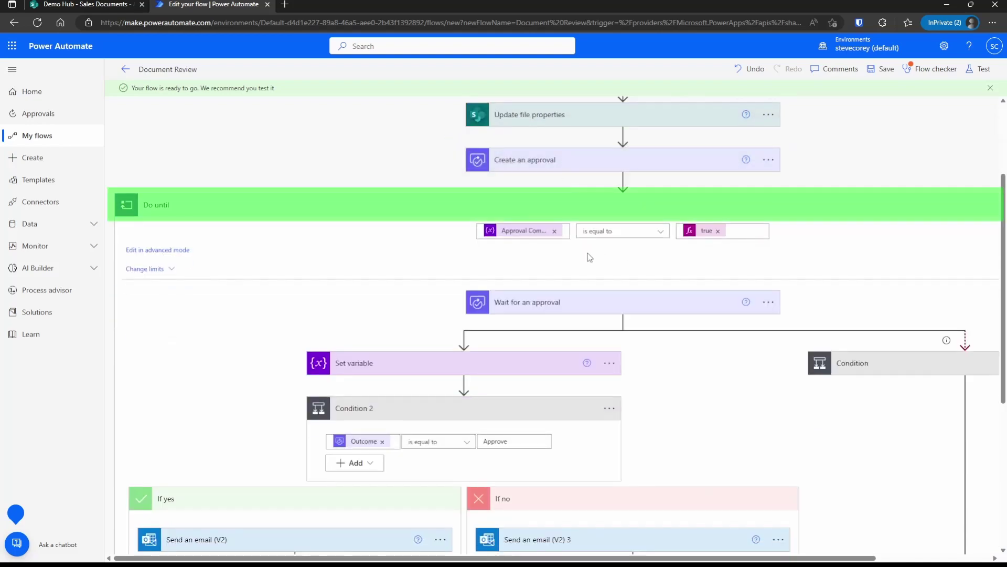
scroll(588, 253, "down", 1)
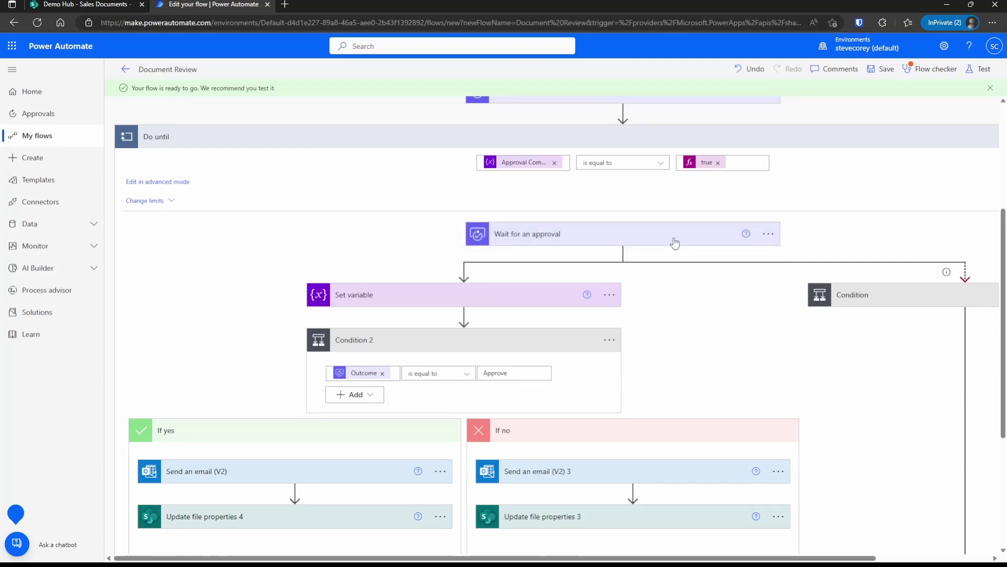
scroll(634, 237, "down", 2)
left_click(522, 162)
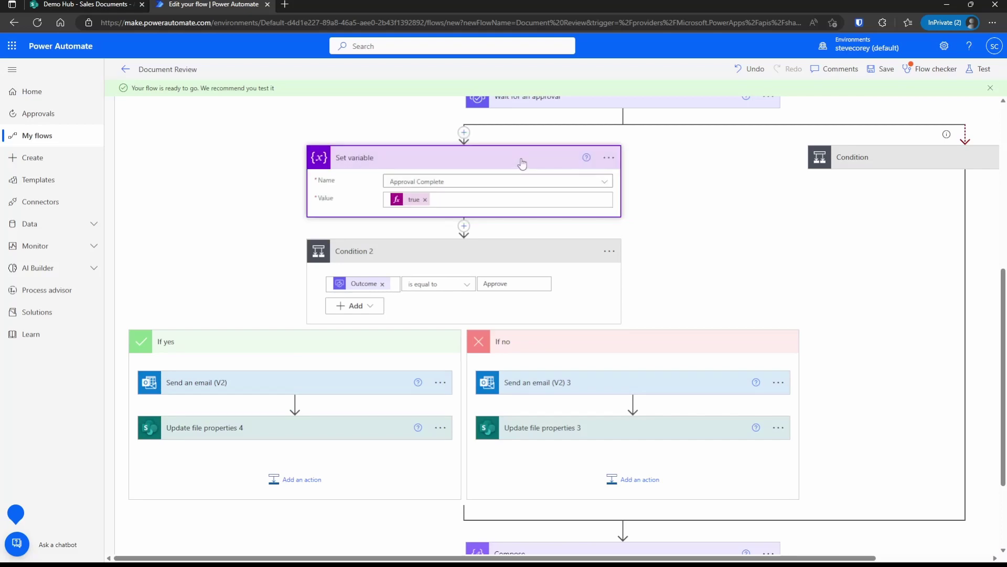
left_click(522, 163)
scroll(528, 167, "down", 1)
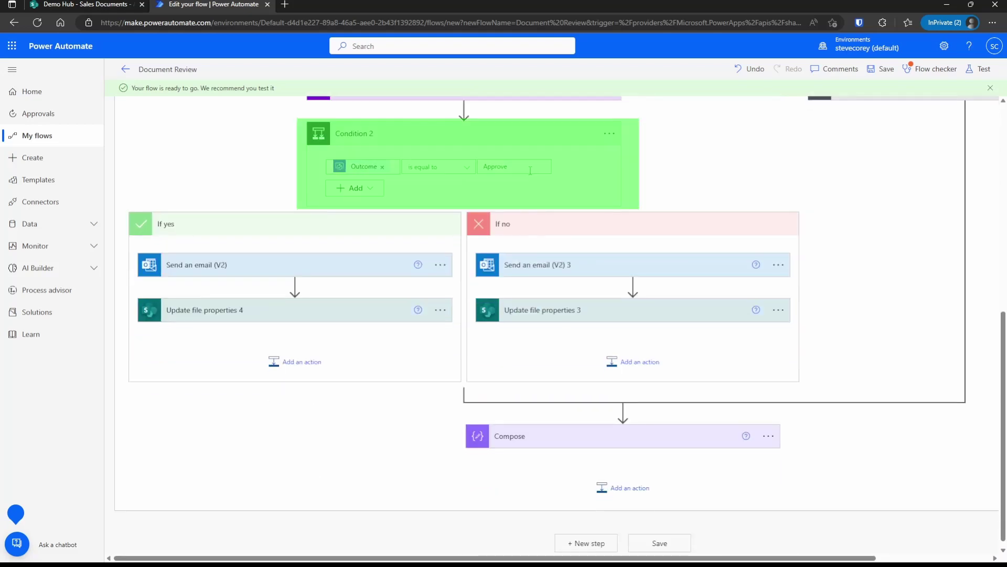
Review the email and file update actions in both branches of Condition 2, then collapse the condition.
left_click(365, 268)
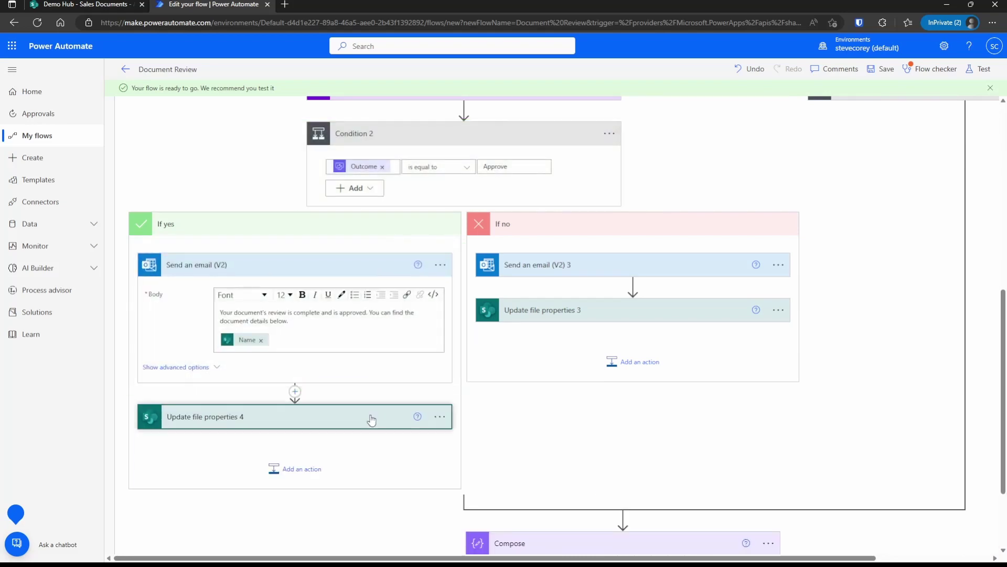
left_click(371, 418)
left_click(562, 266)
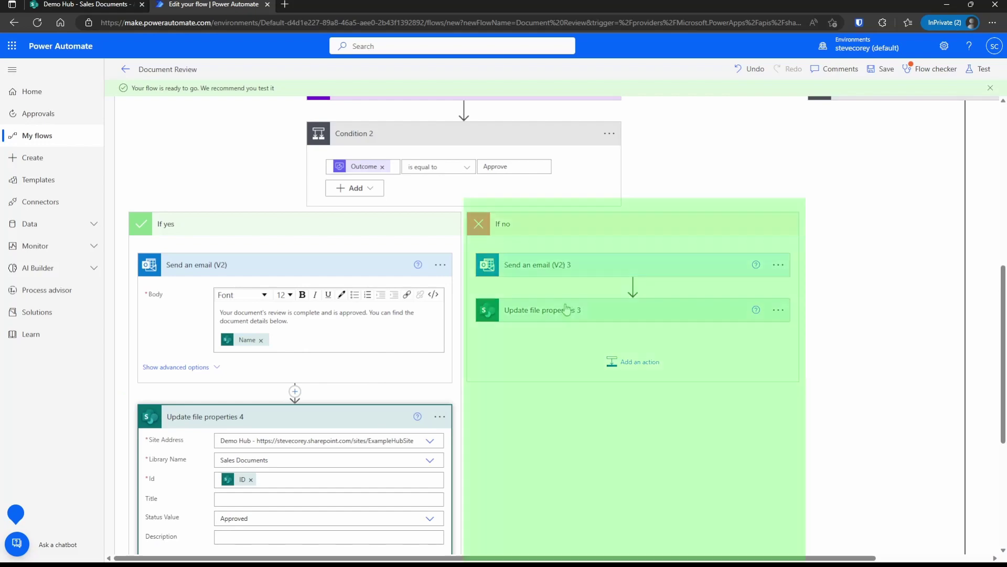
left_click(569, 272)
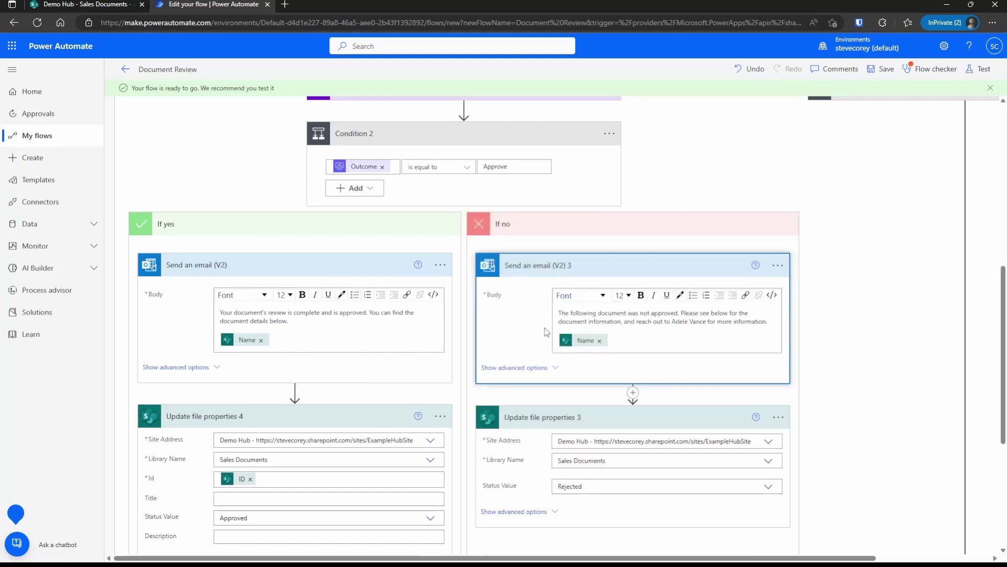
scroll(543, 332, "down", 3)
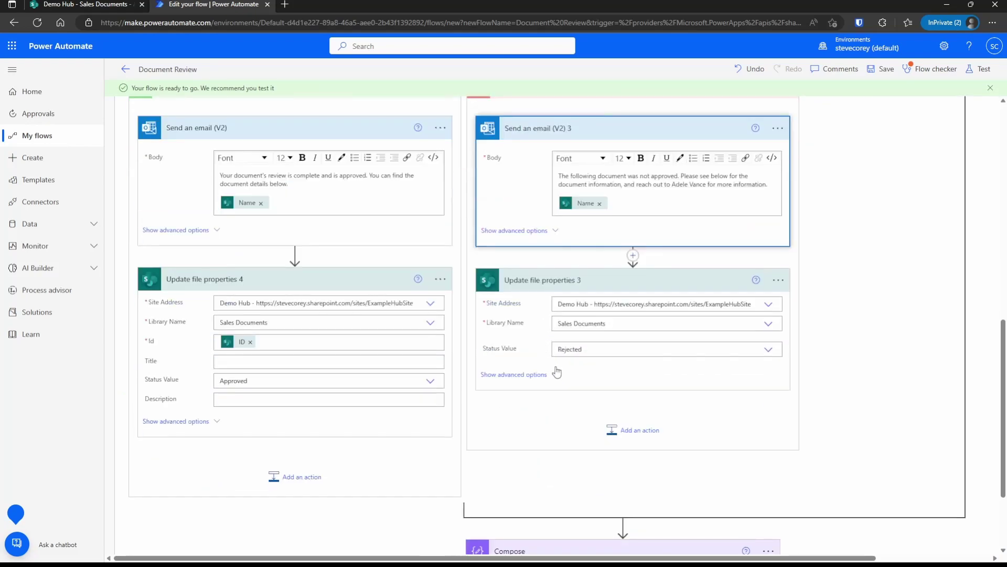
scroll(558, 371, "down", 3)
scroll(590, 414, "up", 5)
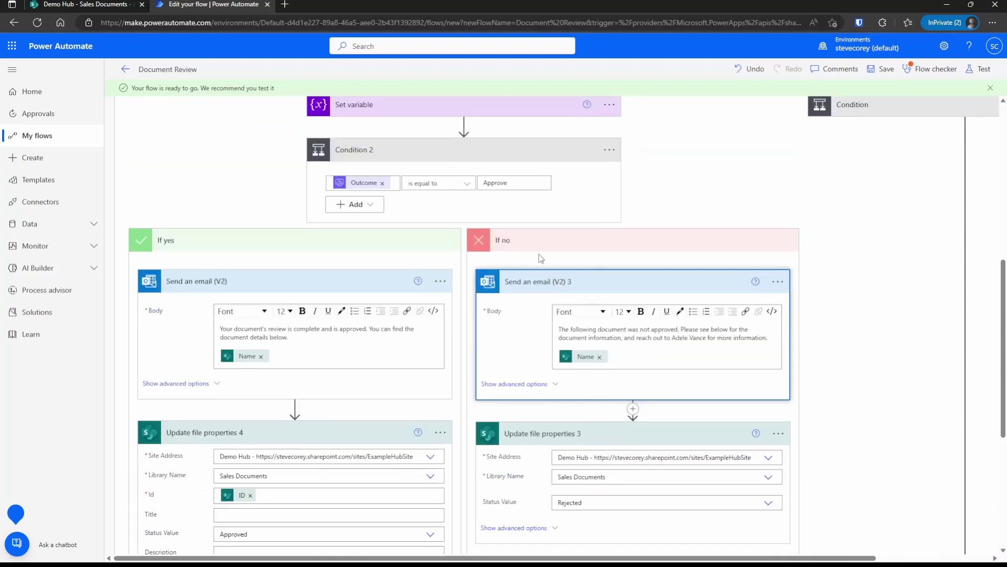
scroll(541, 259, "up", 1)
left_click(496, 227)
Review the reminder count condition on the timeout path and the email and increment actions in its If no branch.
left_click(646, 335)
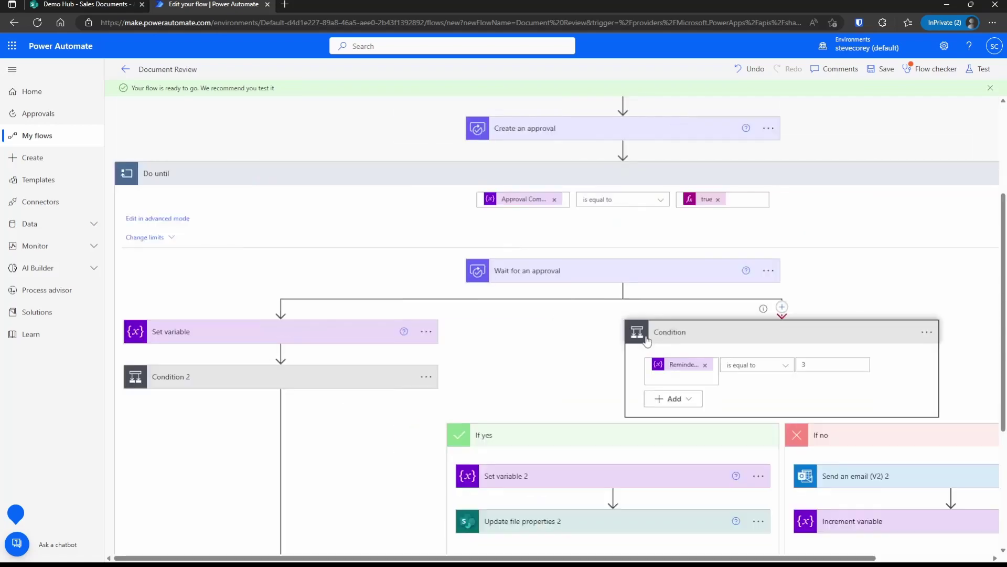
scroll(656, 341, "right", 2)
scroll(658, 341, "down", 2)
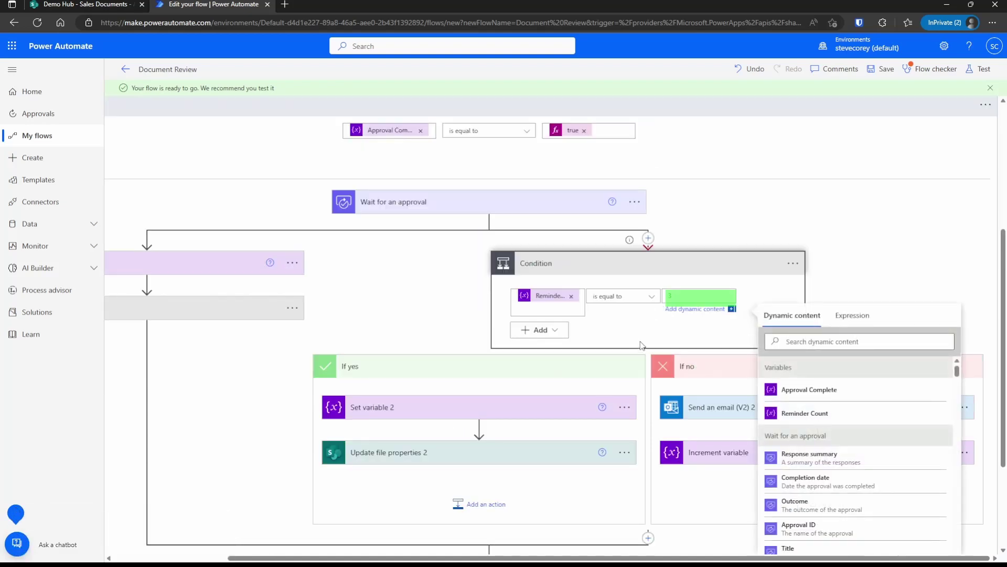
left_click(800, 276)
scroll(857, 290, "down", 1)
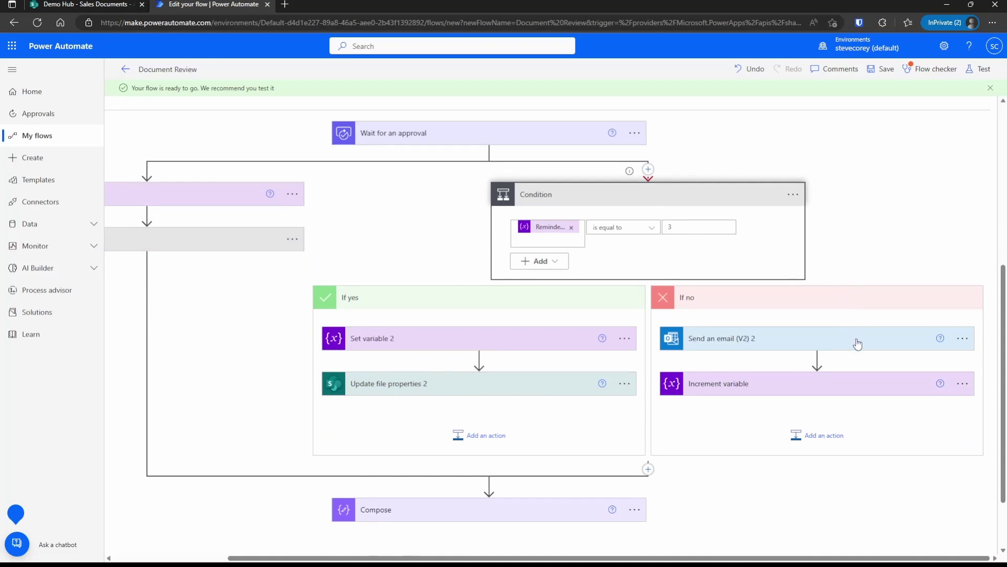
scroll(858, 344, "down", 1)
left_click(860, 271)
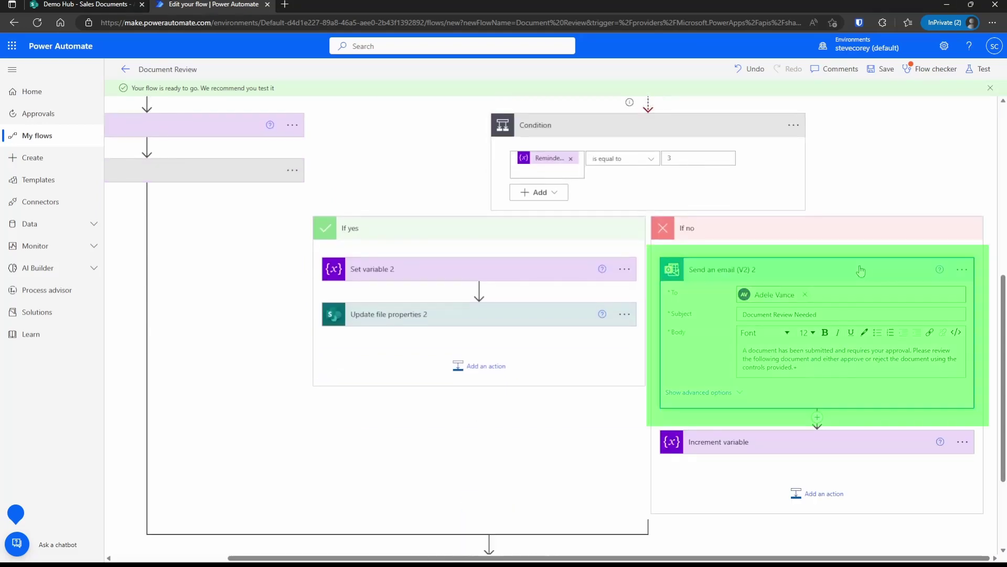
left_click(860, 271)
left_click(856, 321)
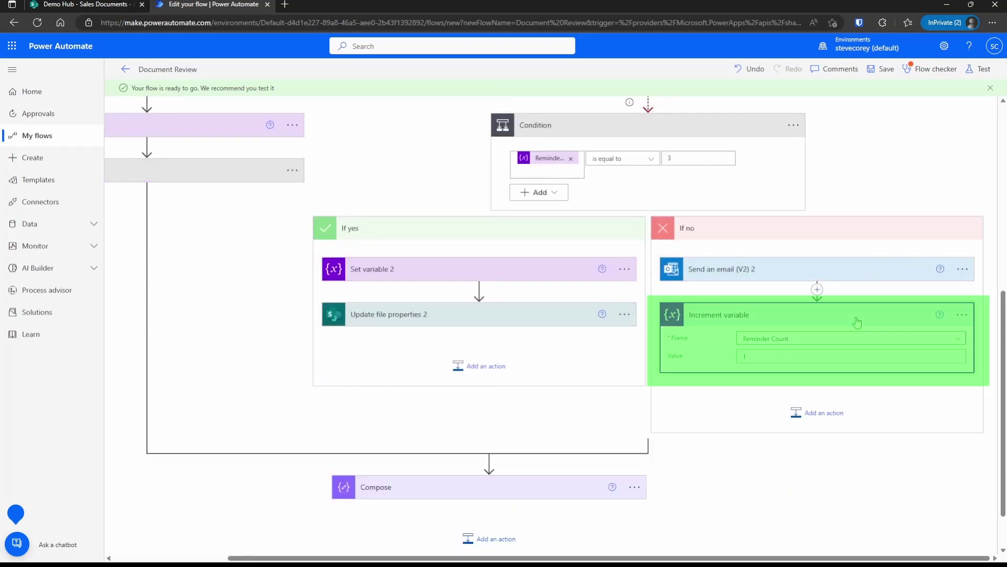
left_click(857, 321)
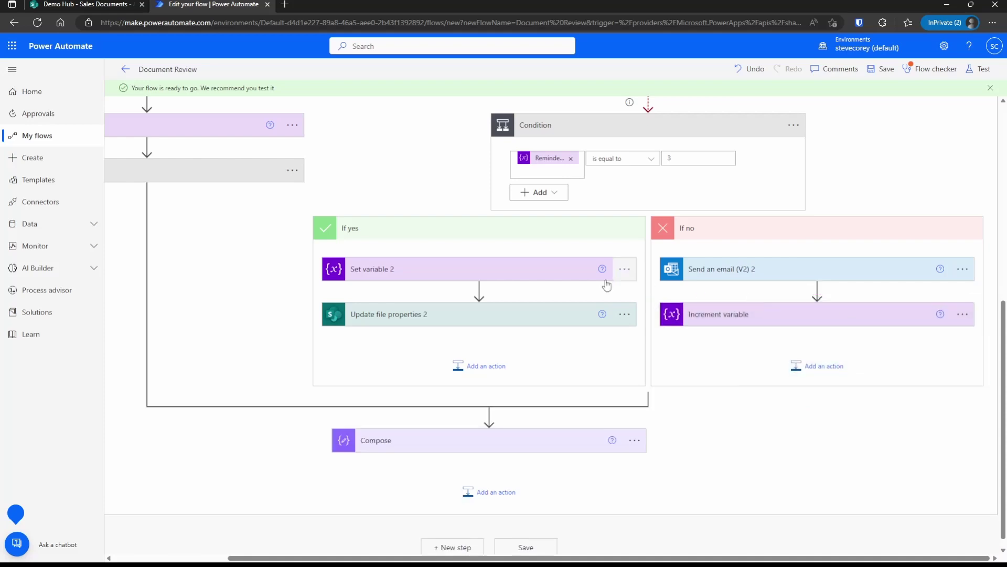
Review the Set variable and Update file properties actions in the reminder condition's If yes branch, and save the flow.
left_click(539, 275)
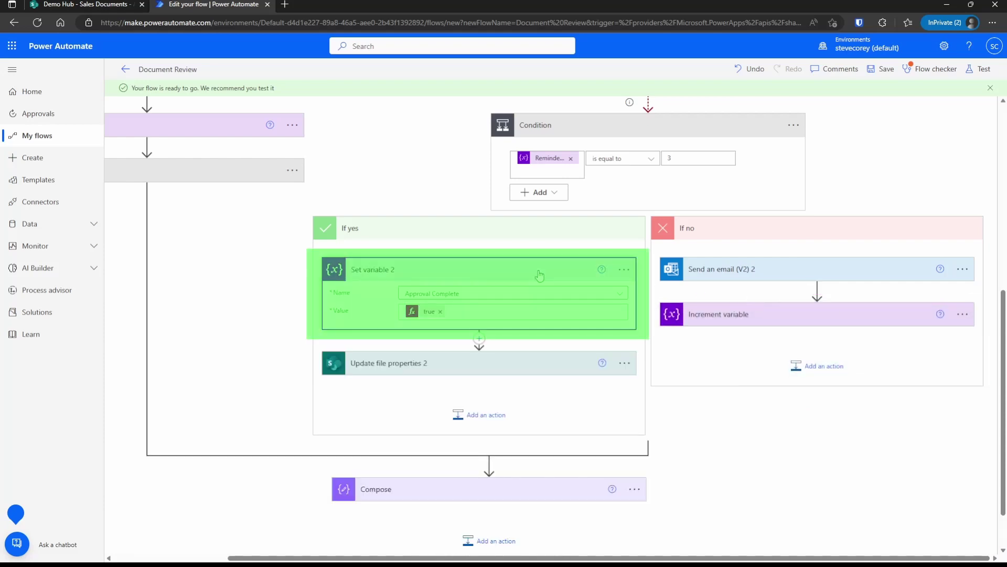
left_click(534, 367)
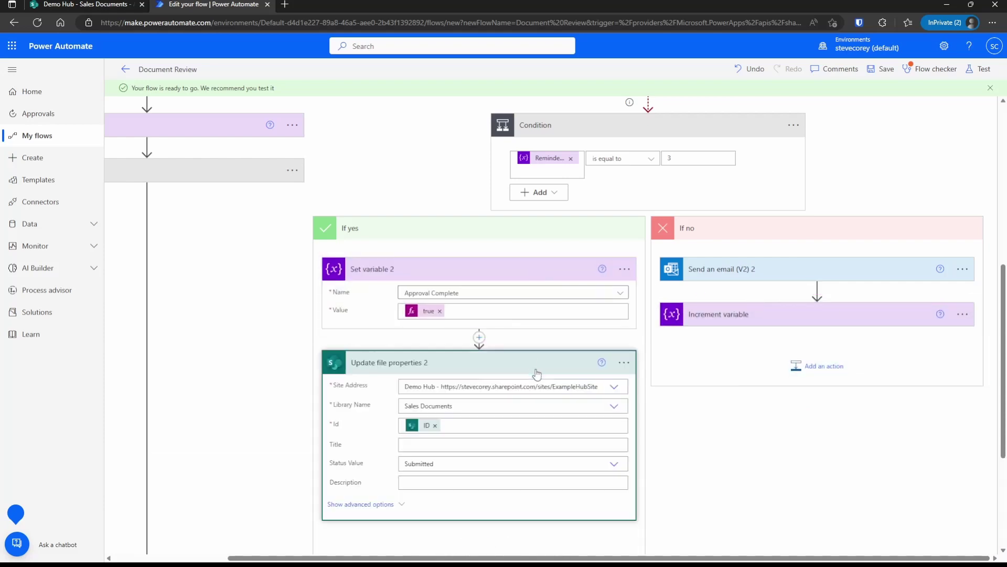
scroll(535, 370, "down", 3)
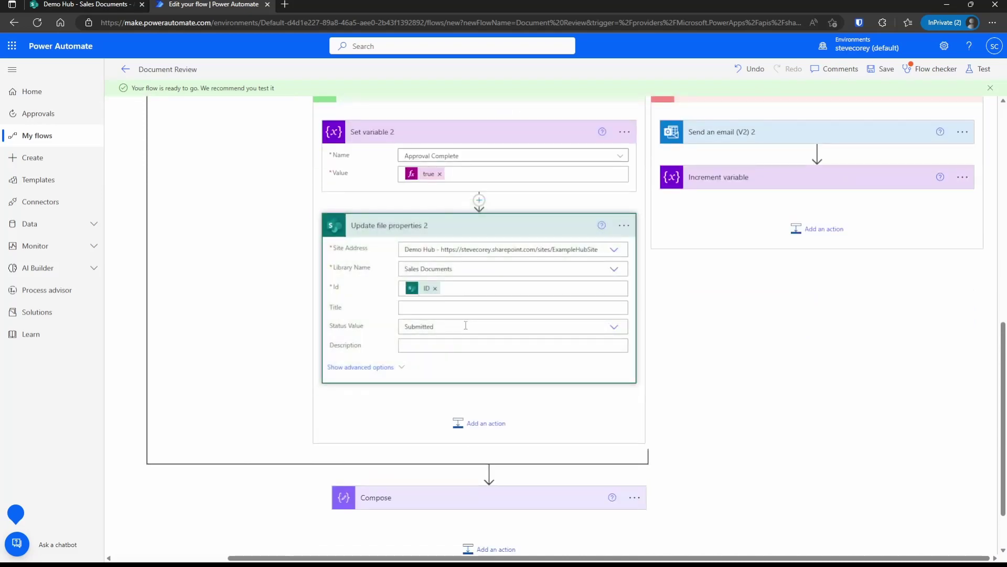
left_click(883, 69)
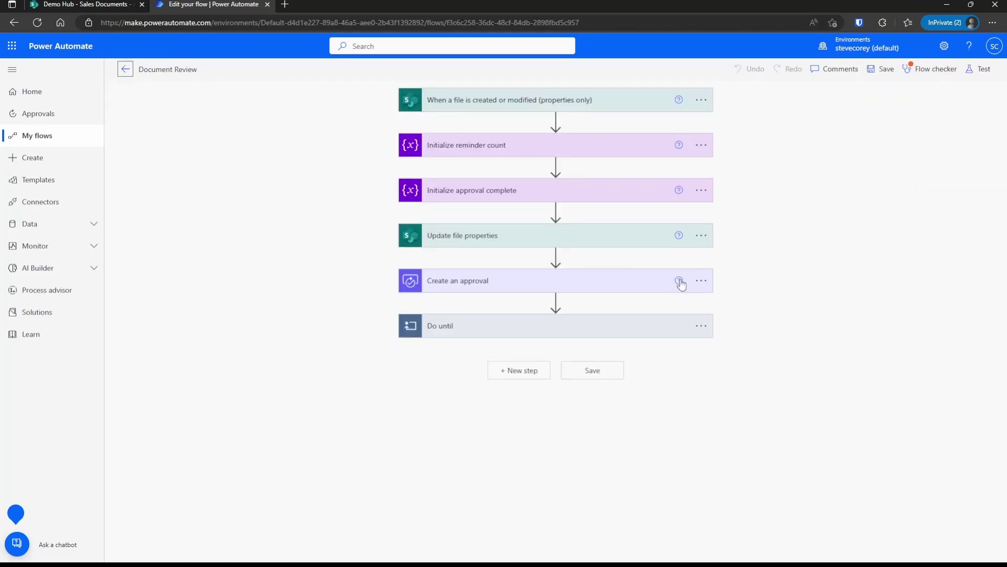
Set the timeout duration of the Wait for an approval action inside the Do until loop to PT1M and save the flow.
left_click(632, 327)
scroll(631, 326, "down", 3)
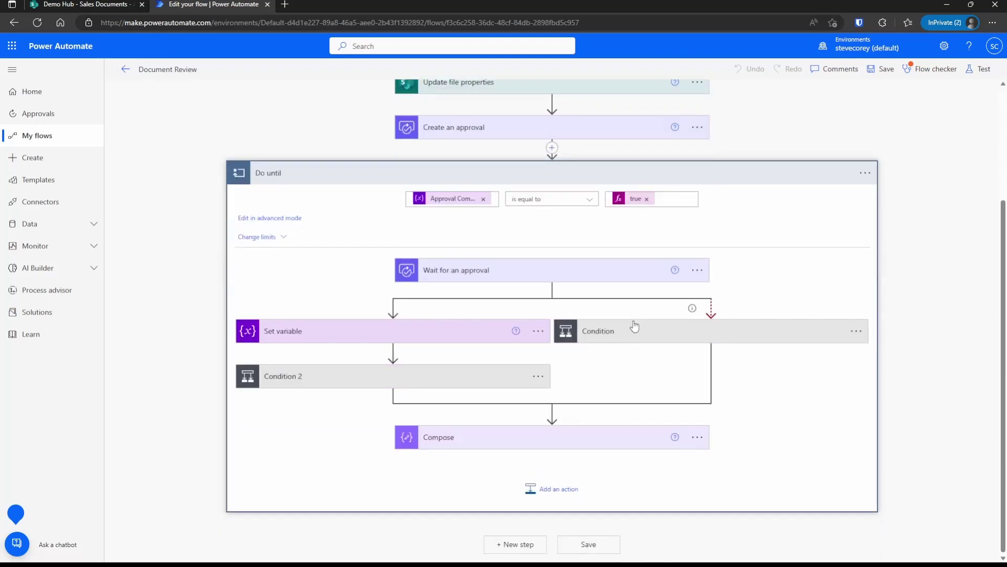
left_click(697, 271)
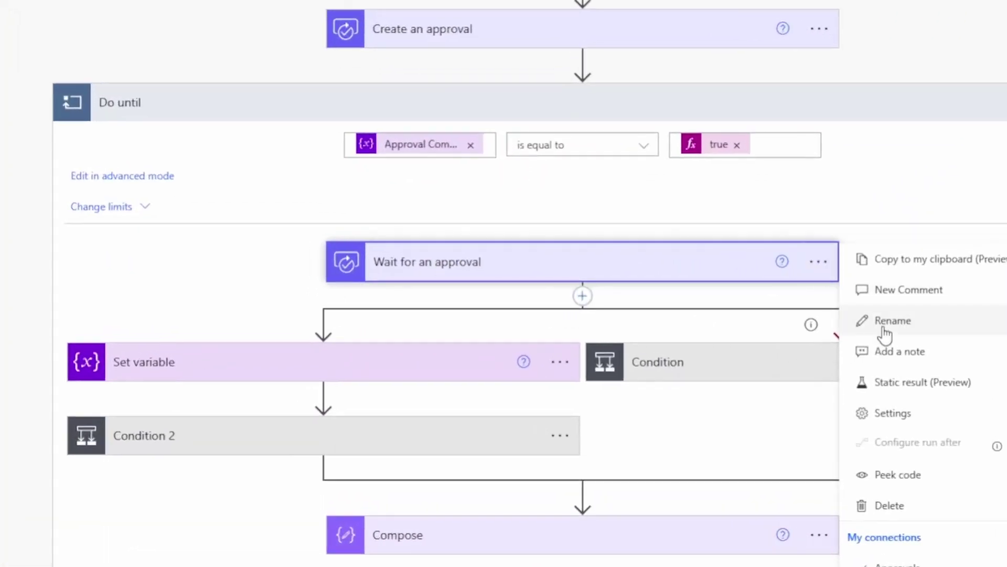
left_click(896, 414)
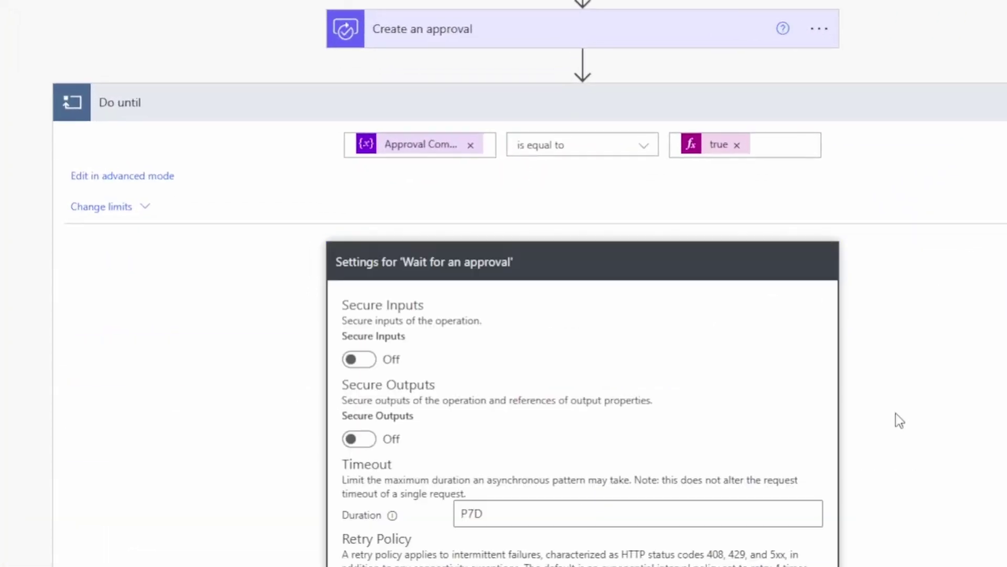
left_click(470, 515)
left_click_drag(470, 515, 613, 513)
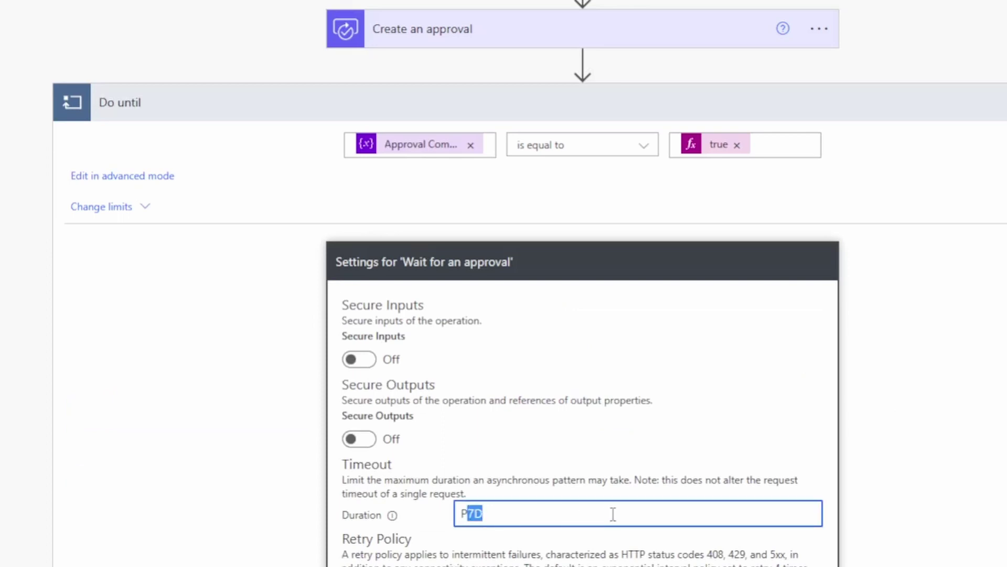
type("T1m")
key("BackSpace")
type("M")
key("Return")
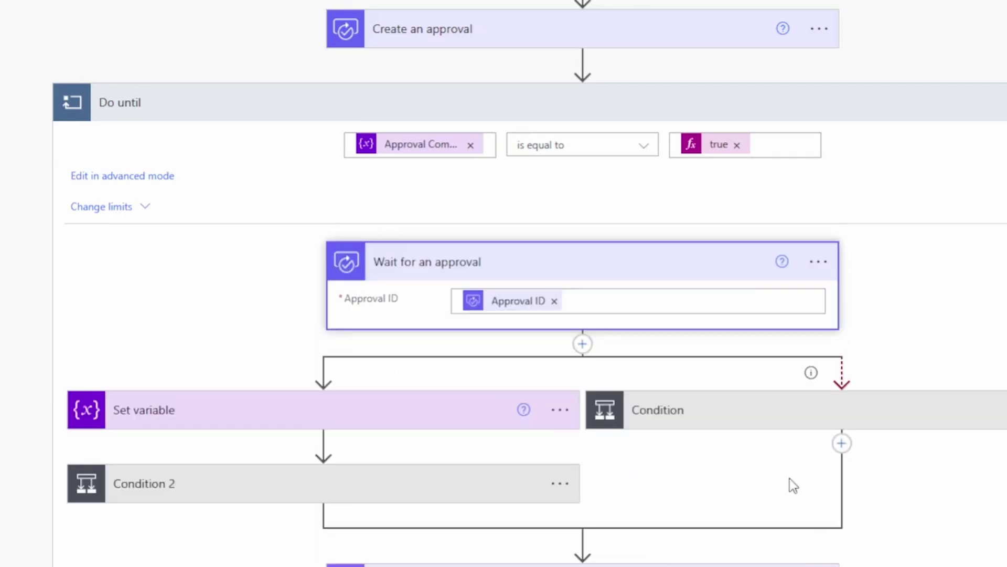
key("ctrl+s")
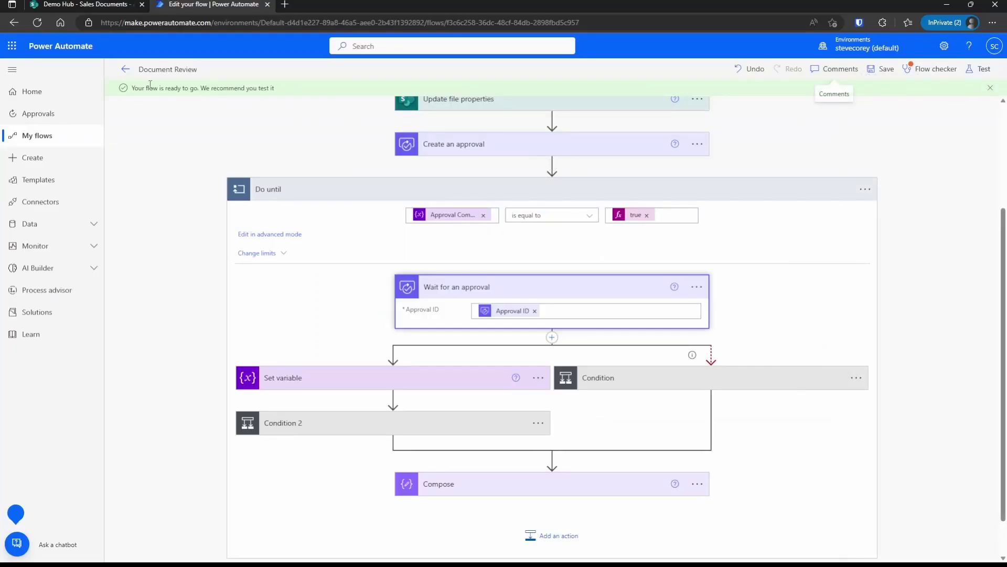
Switch to SharePoint, upload Contoso Contract.docx to the Sales Documents library, and return to Power Automate, leaving the flow editor.
left_click(94, 5)
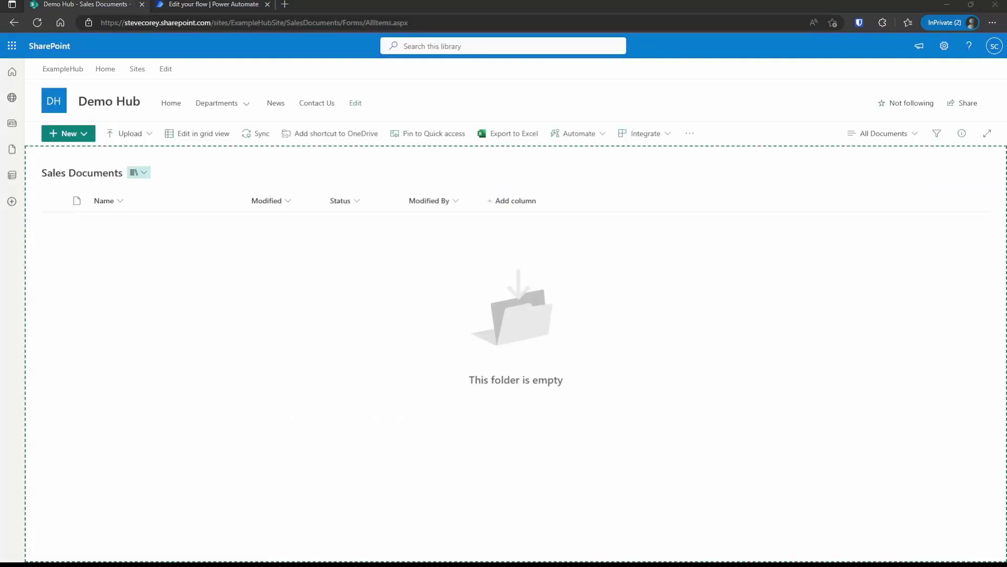
left_click_drag(1, 283, 169, 283)
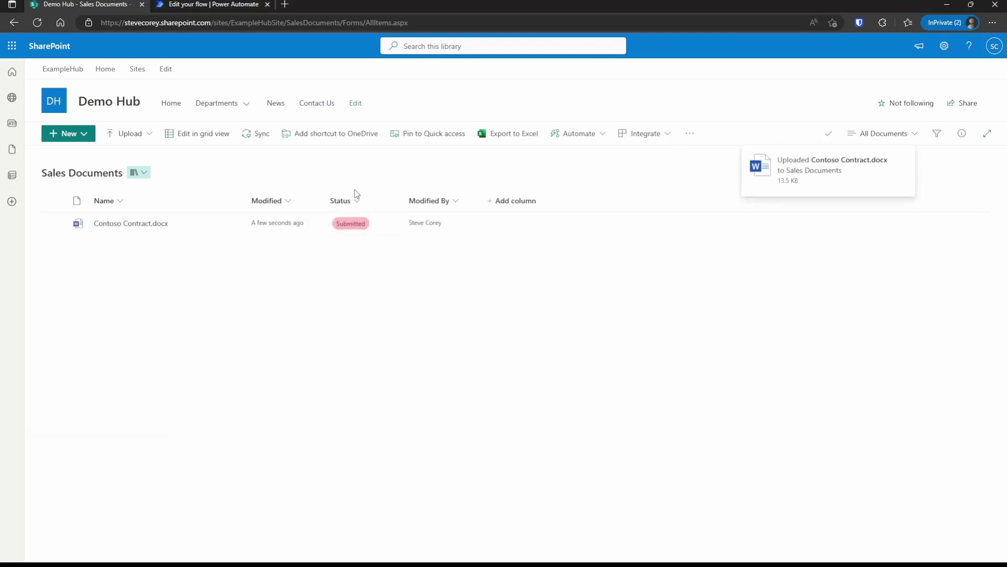
left_click(202, 7)
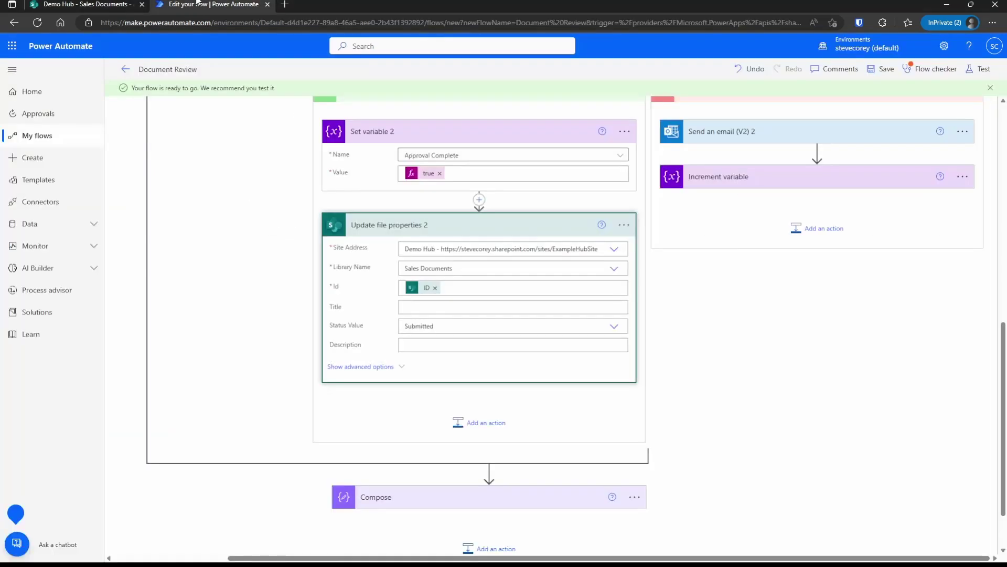
left_click(125, 70)
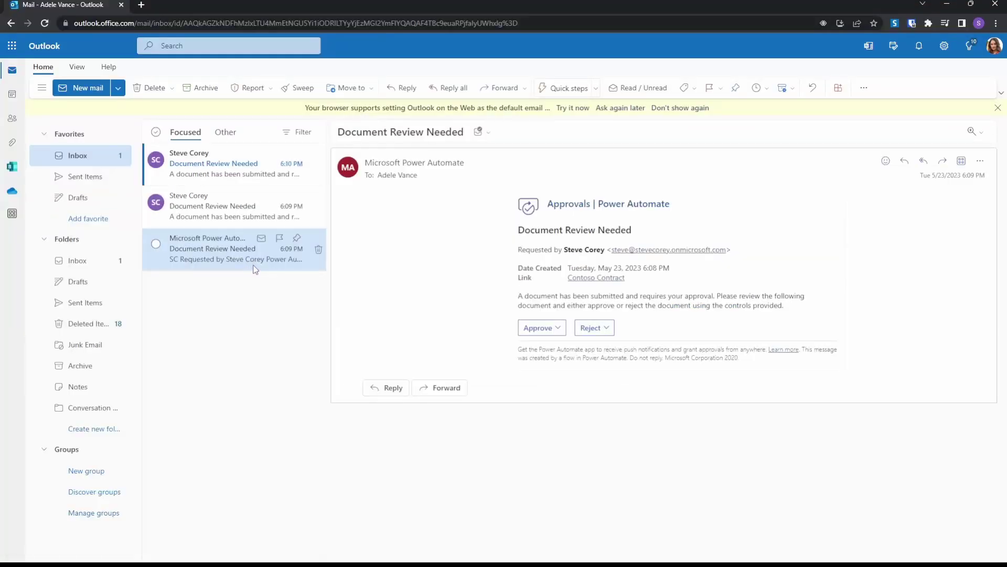
In the approver's Outlook inbox, open the 6:09 PM reminder email and examine the end of its body text.
left_click(236, 217)
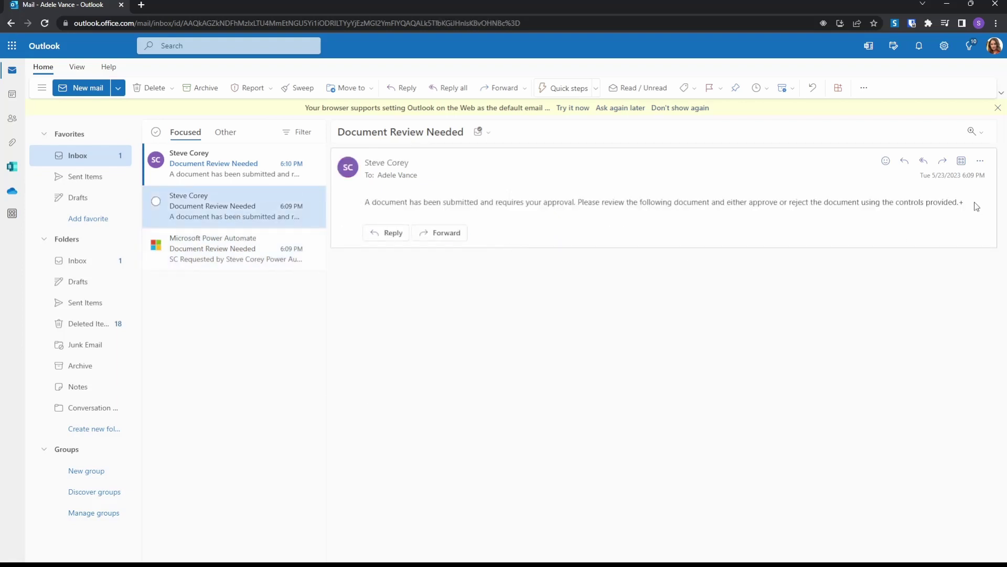
left_click_drag(967, 208, 958, 203)
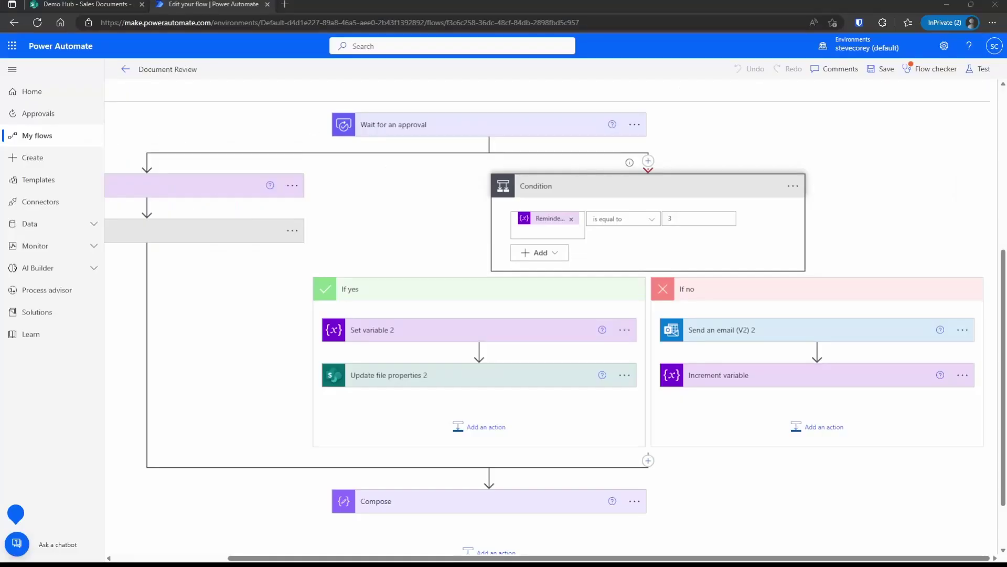
In the reminder email's body, remove the stray plus sign and add the approval's Respond link below a blank line.
left_click(756, 334)
scroll(757, 330, "down", 3)
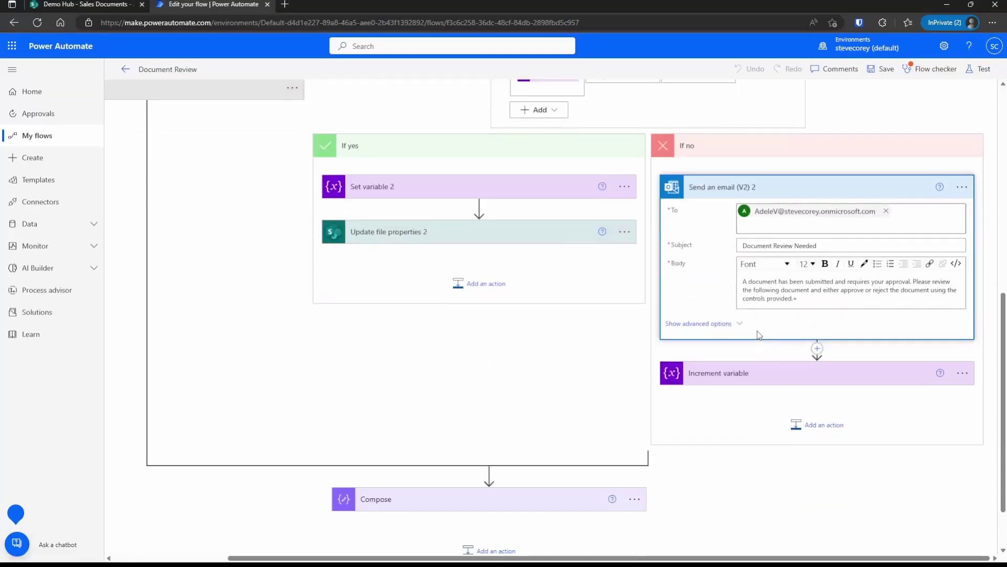
left_click(818, 301)
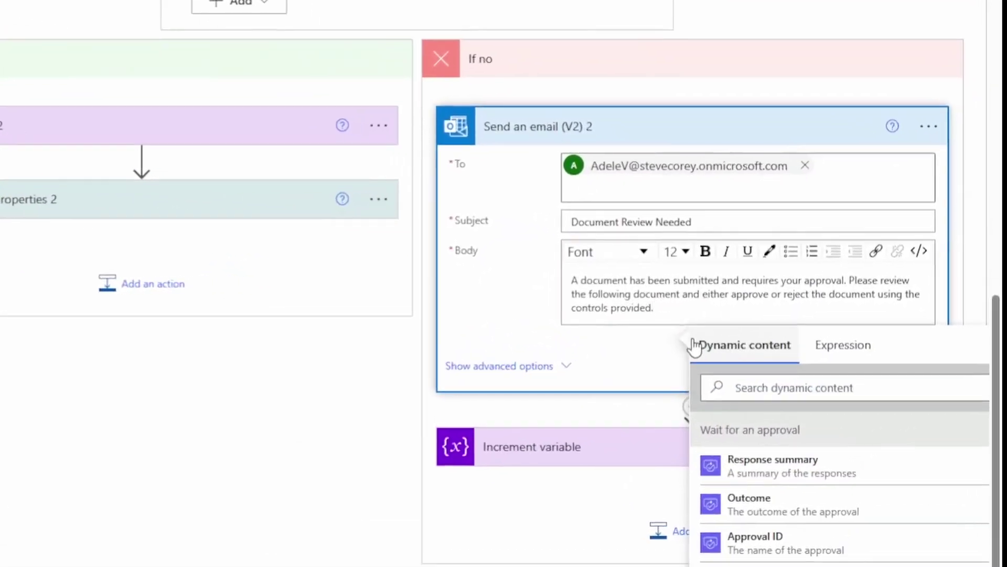
key("Return")
key("Return")
scroll(641, 388, "down", 3)
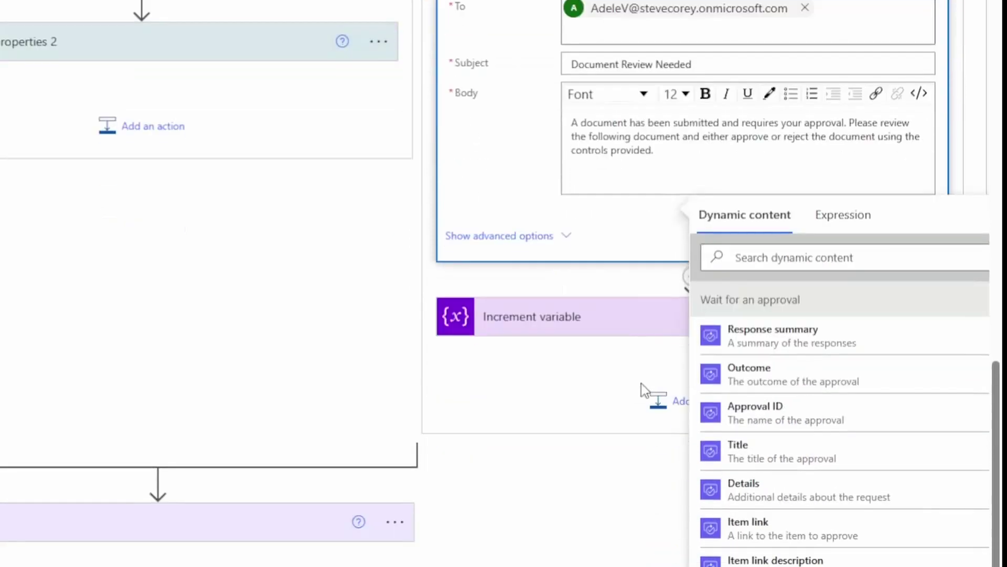
scroll(732, 441, "down", 5)
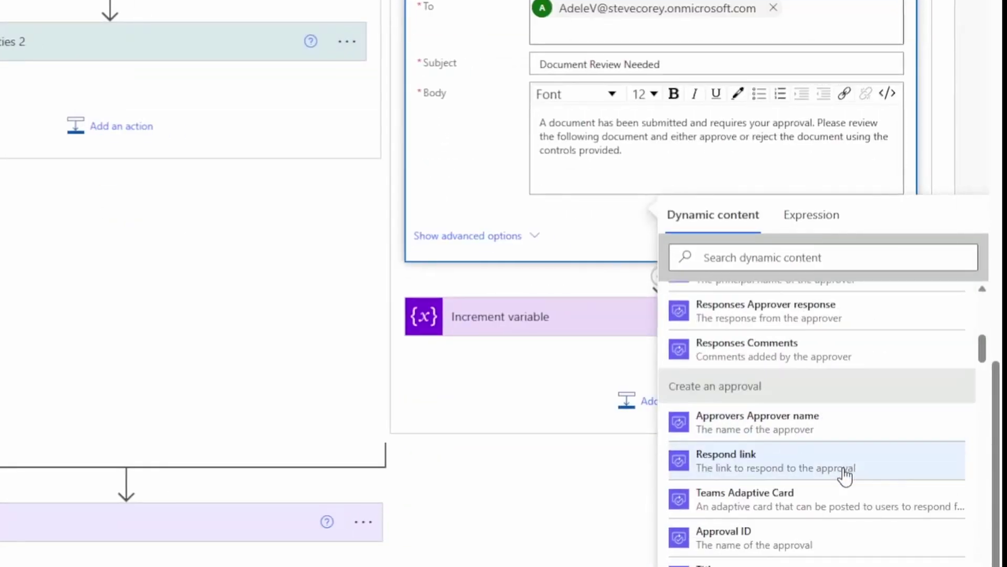
left_click(845, 474)
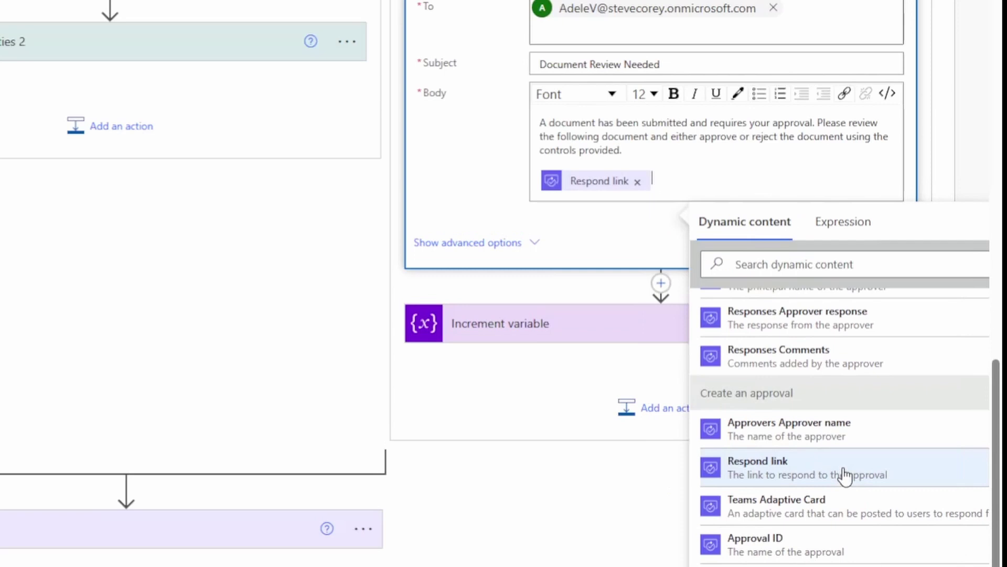
Edit the reminder body's HTML to make Respond link a hyperlink reading "Click here to respond to the approval request", and save the flow.
left_click(709, 175)
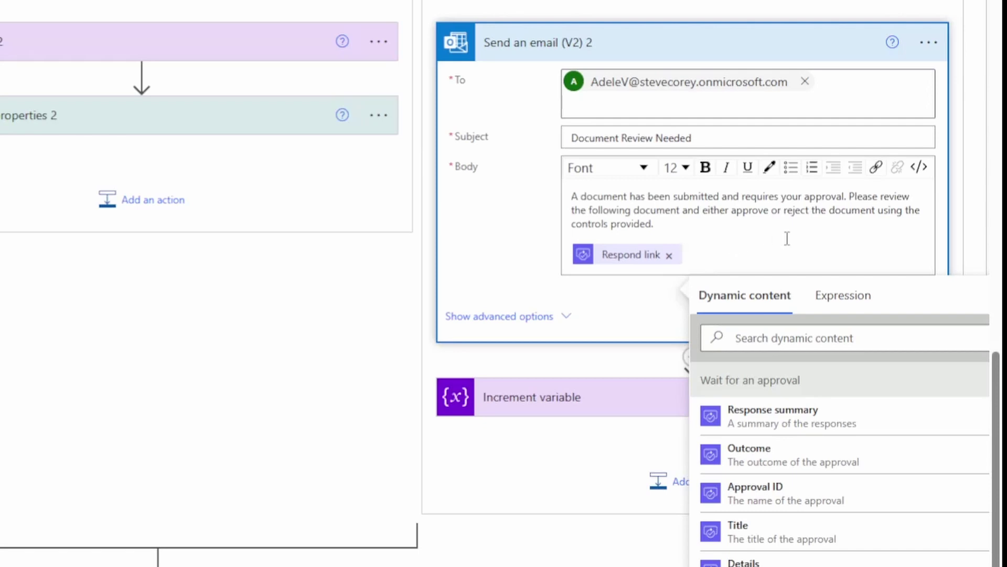
left_click(919, 168)
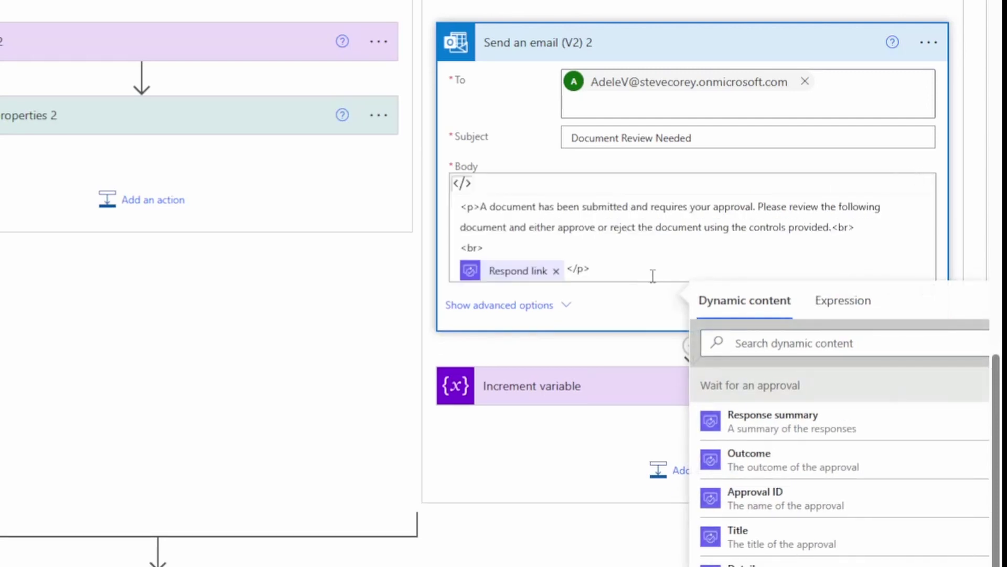
type("<a href=\"")
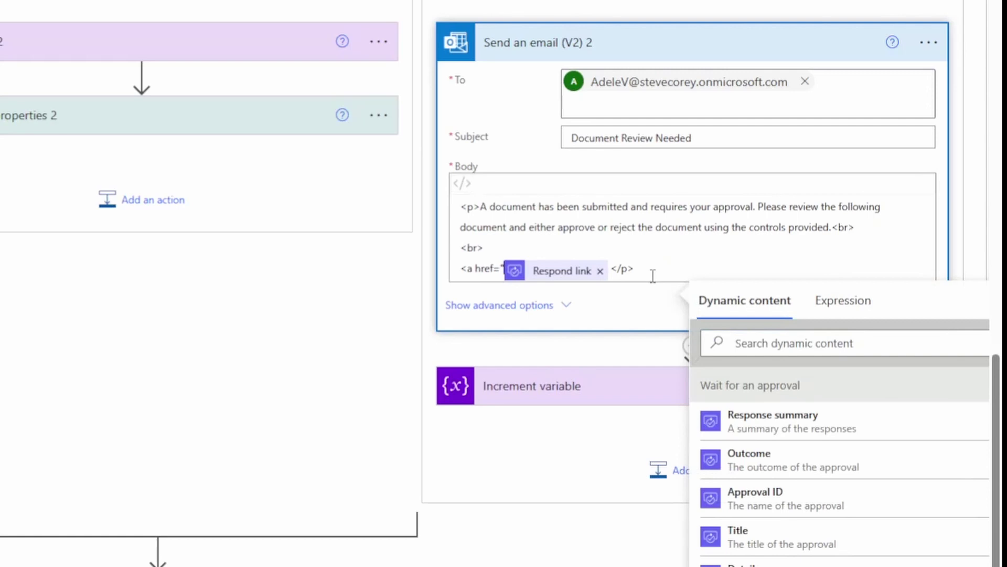
key("Right")
type("\">Click here to respond")
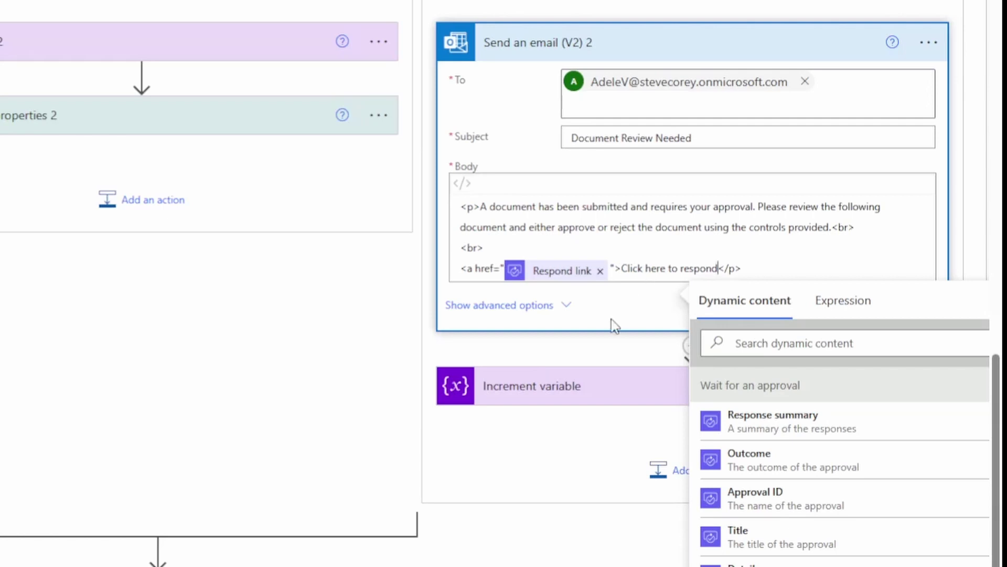
type(" to the approval")
type(" request")
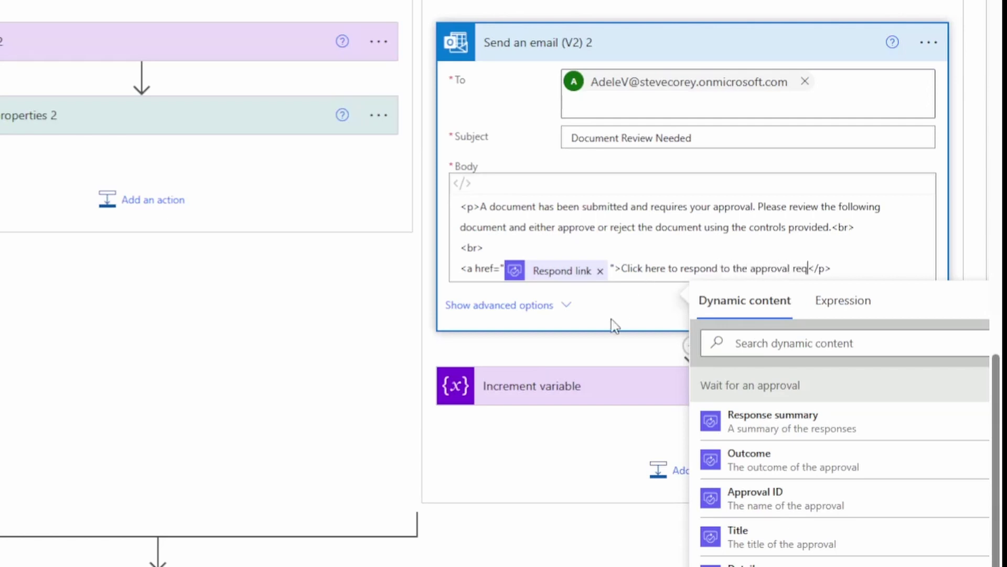
type("</a>")
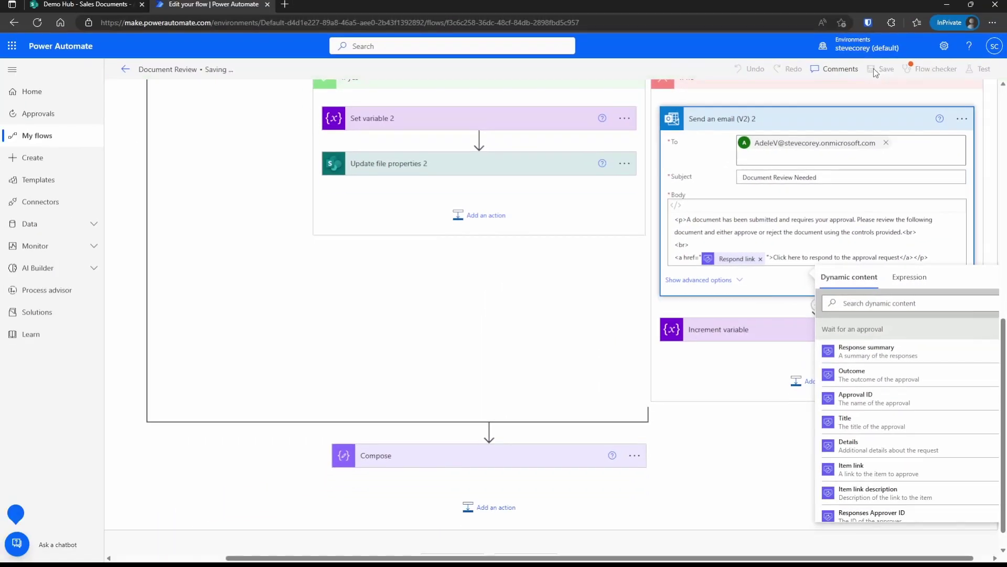
left_click(874, 68)
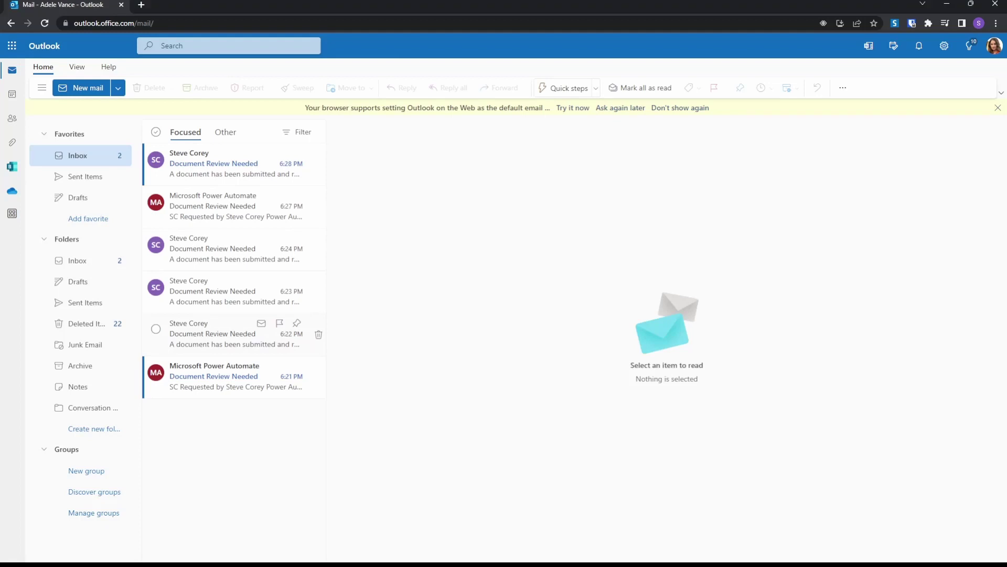
In the approver's Outlook inbox, examine the three successive reminder emails and the 6:27 PM approval request.
left_click(224, 341)
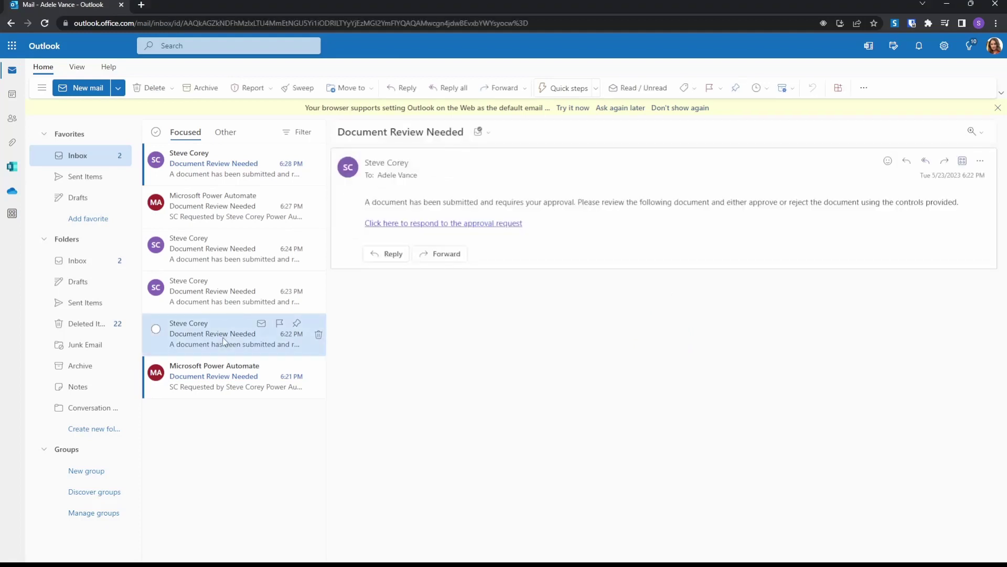
left_click(234, 301)
left_click(254, 265)
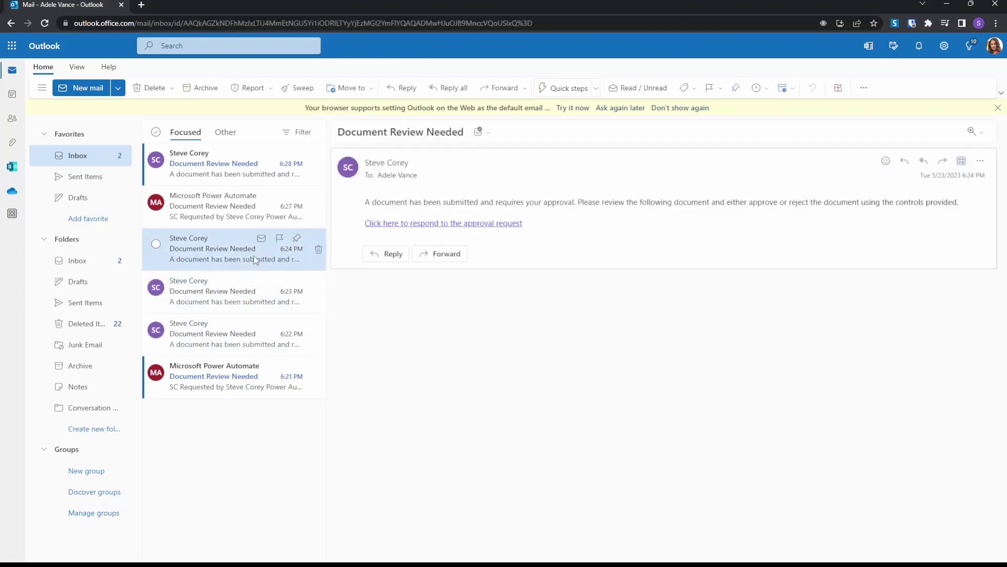
left_click(244, 219)
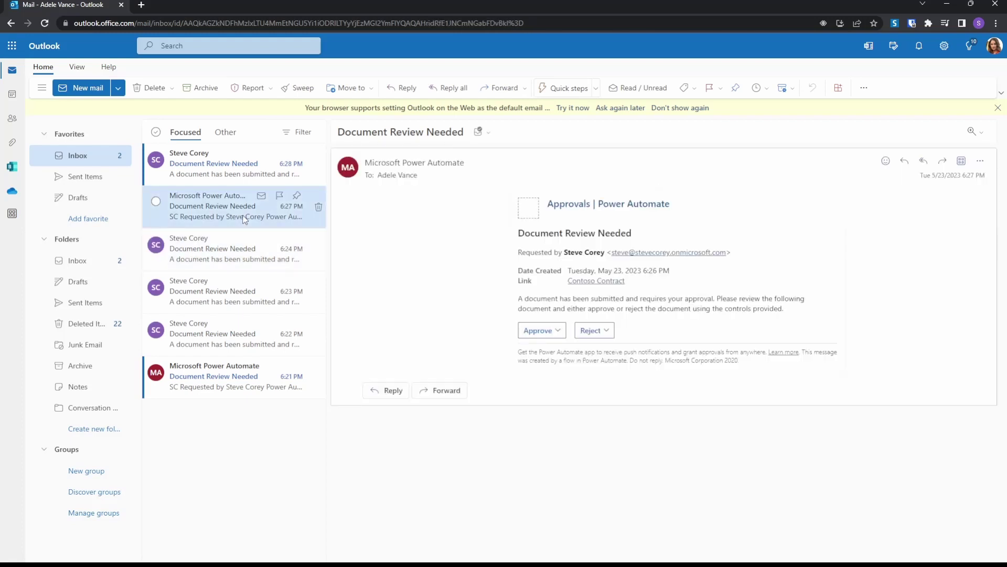